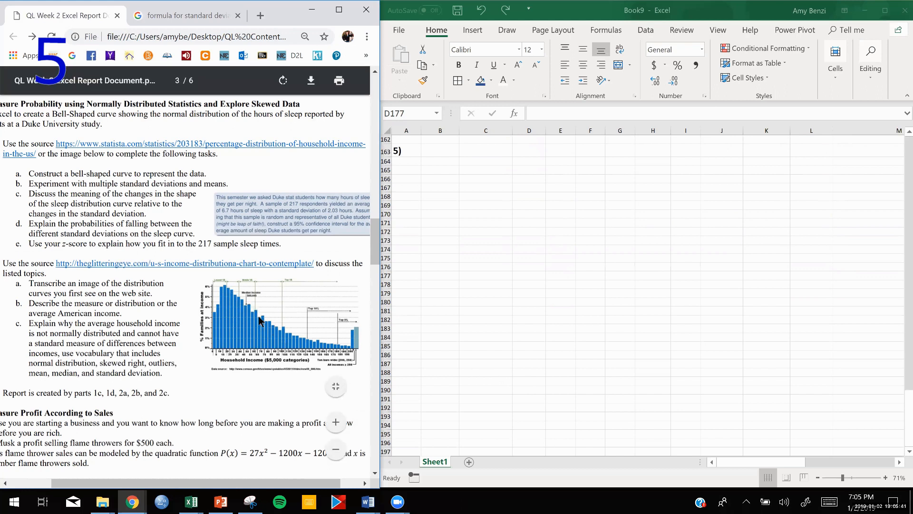
Search Google Images for normal distribution and enlarge a bell curve labelled with standard deviation percentages.
click(179, 17)
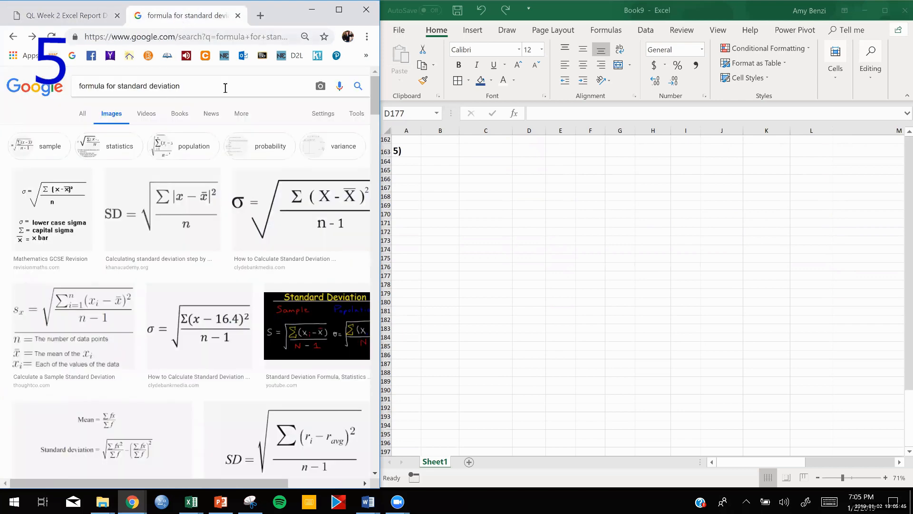
click(336, 88)
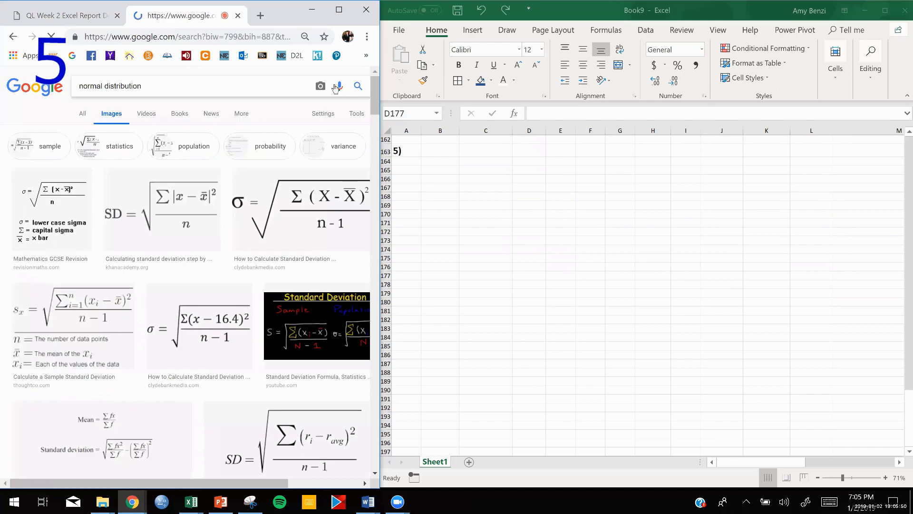
scroll(261, 236, down, 7)
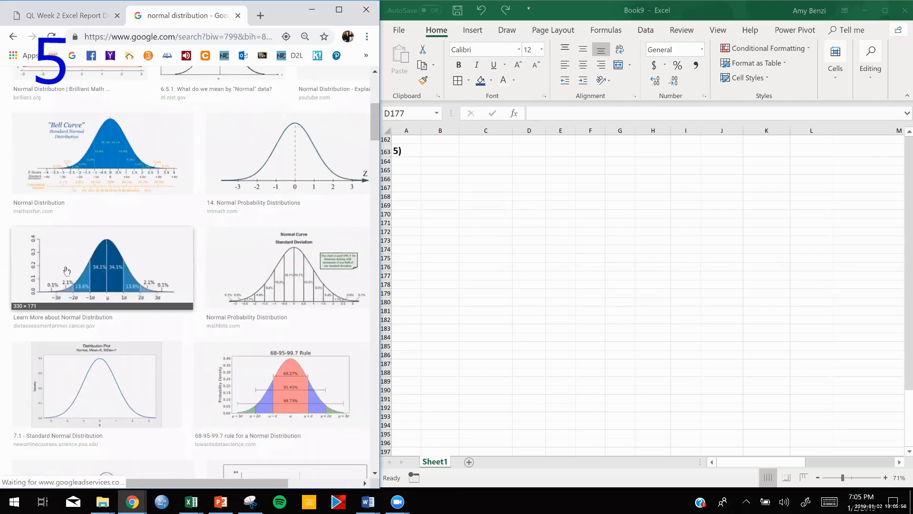
click(87, 272)
scroll(87, 273, up, 5)
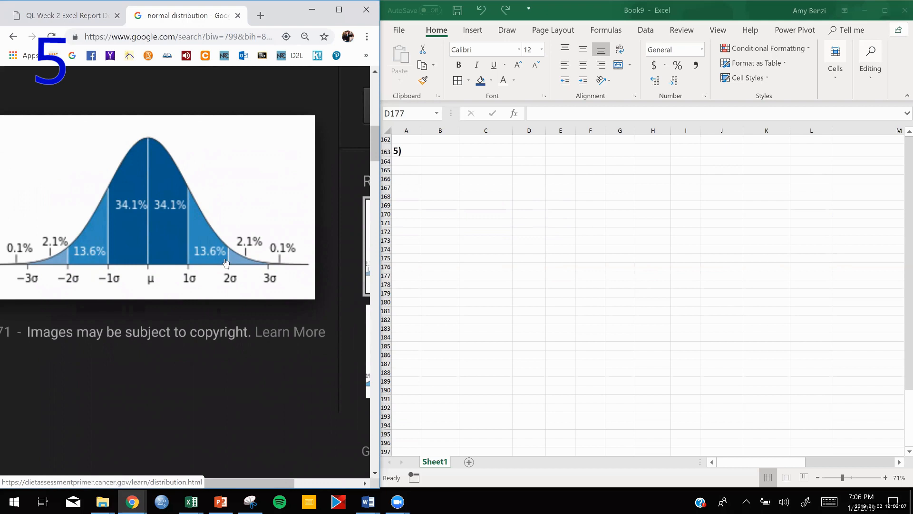
scroll(226, 263, up, 2)
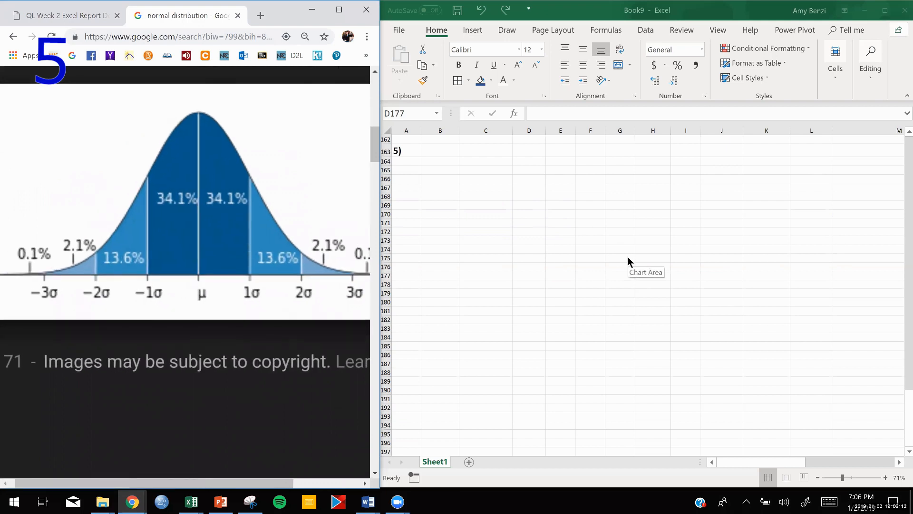
Review the section 4 statistics and charts for army recruit and mall shopper heights against the bell curve.
scroll(627, 256, up, 9)
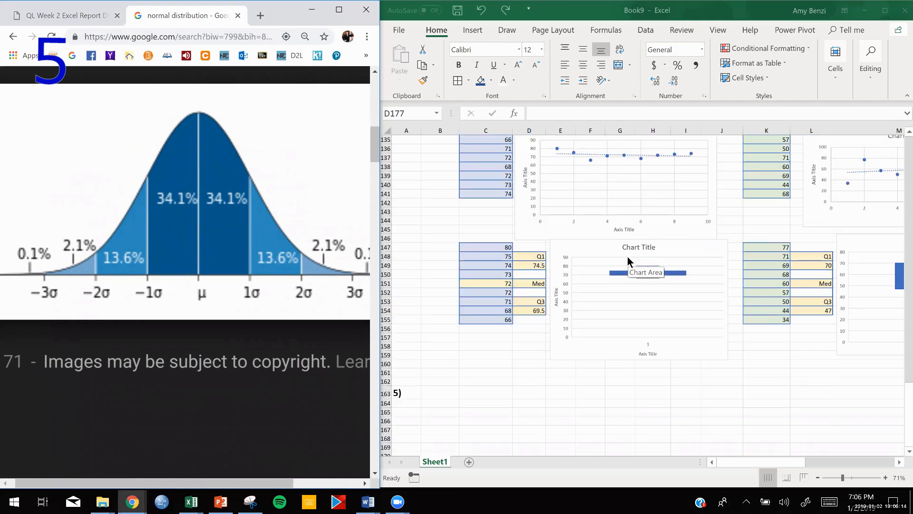
scroll(626, 255, up, 2)
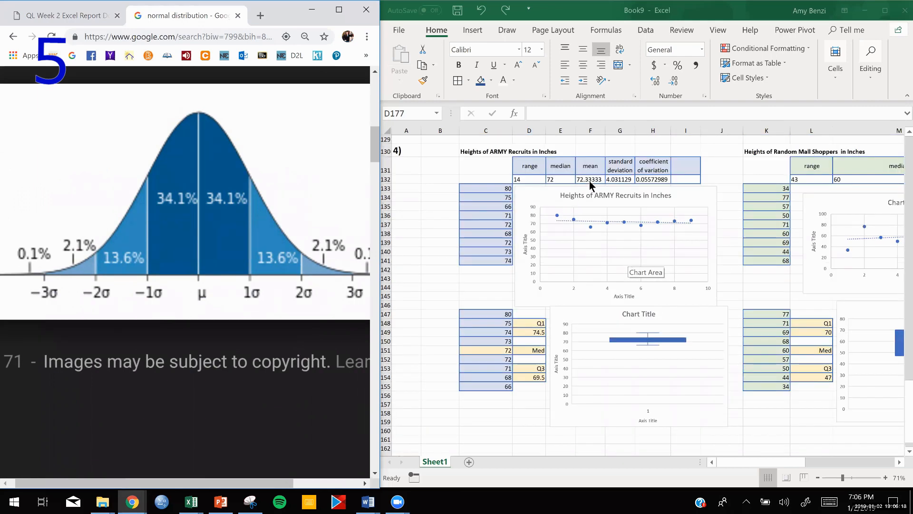
click(581, 233)
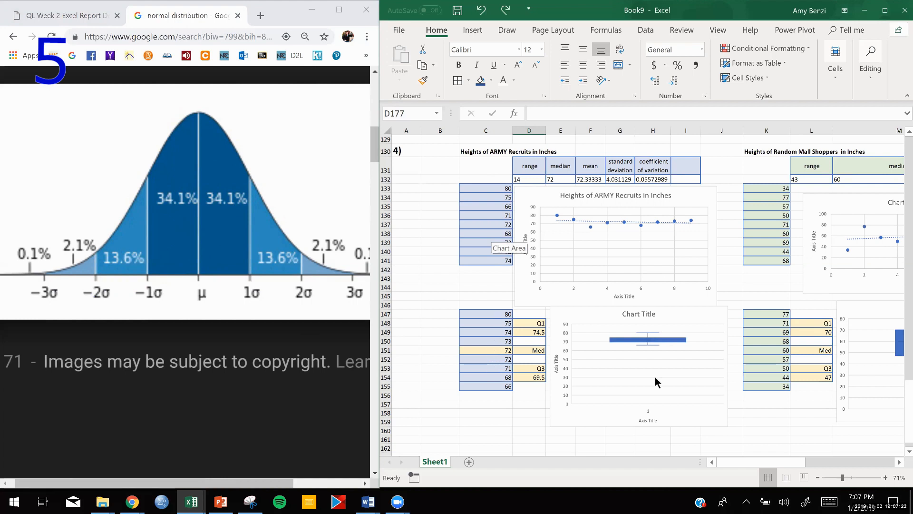
drag(780, 463, 822, 460)
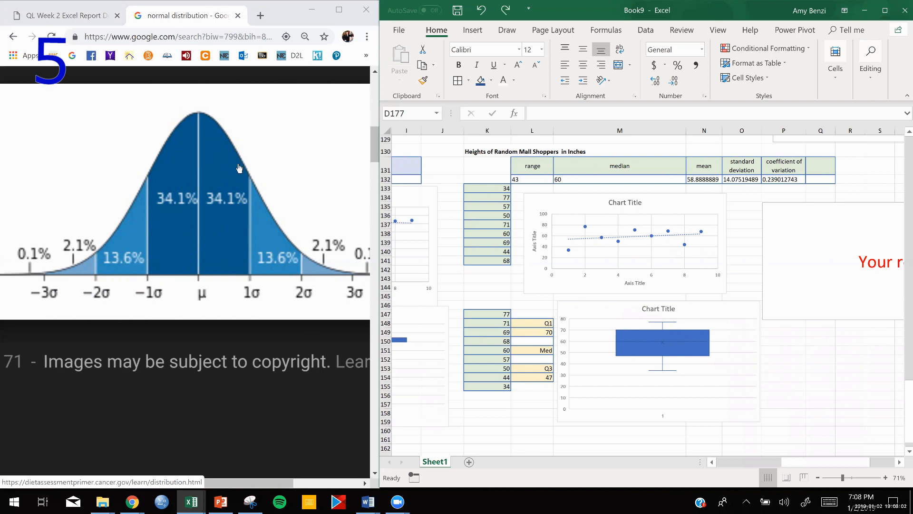
click(221, 191)
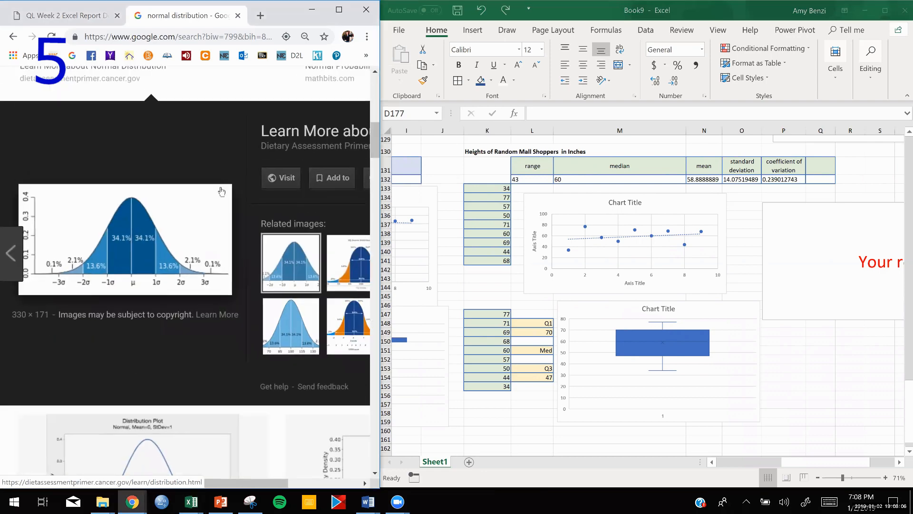
Reopen the QL Week 2 Excel report instructions and return to the empty section 5 of the worksheet.
click(82, 19)
scroll(492, 261, down, 5)
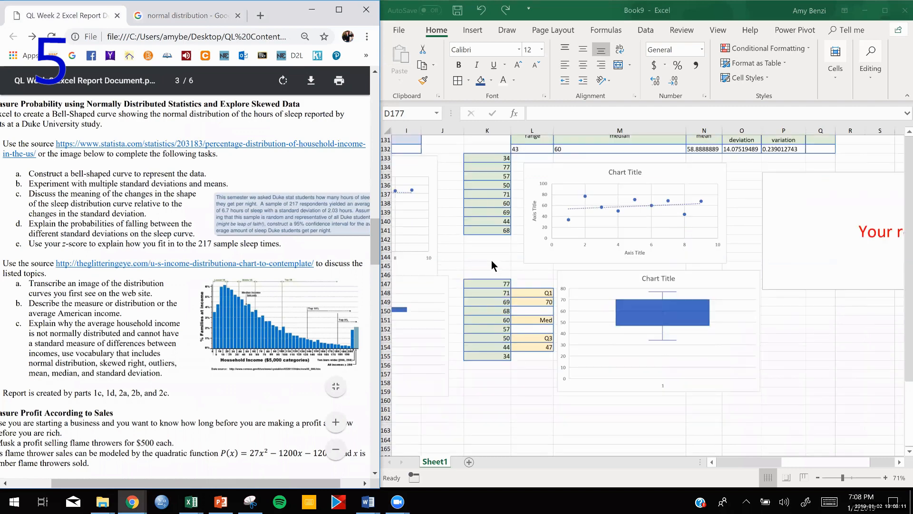
click(751, 469)
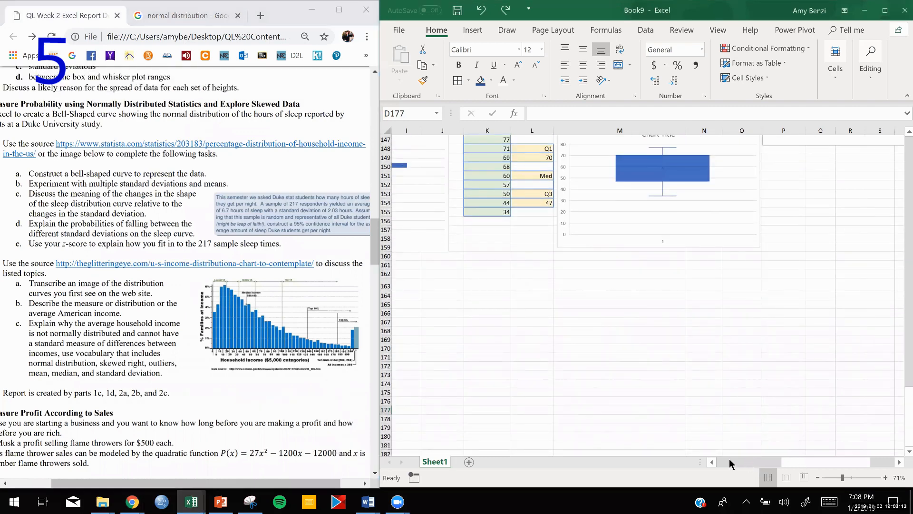
drag(758, 459, 734, 458)
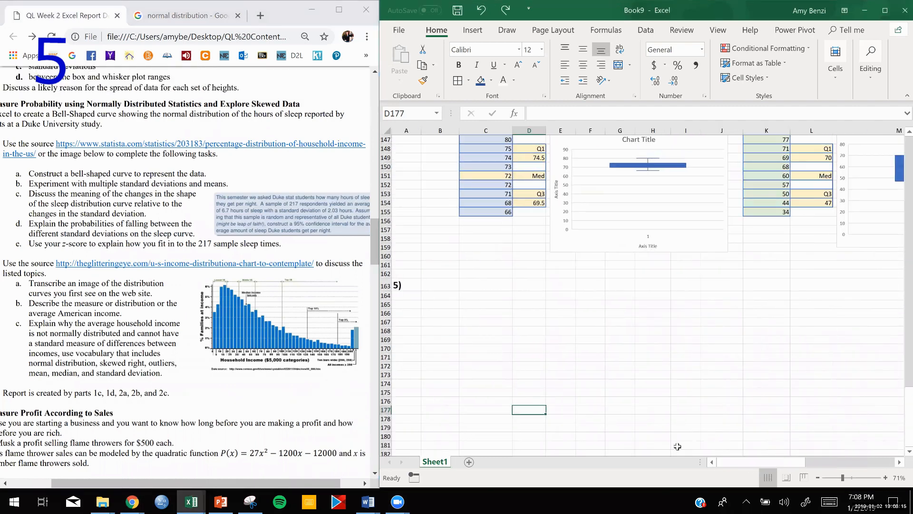
scroll(613, 442, down, 2)
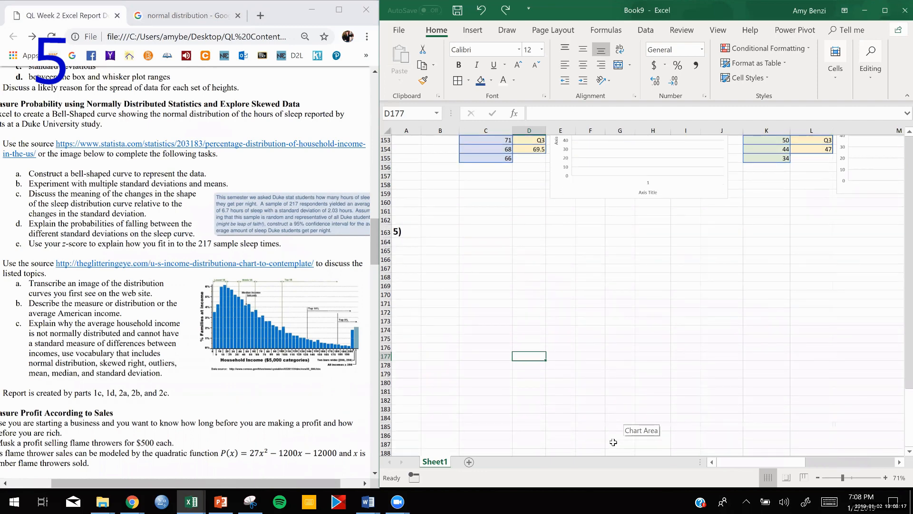
click(516, 424)
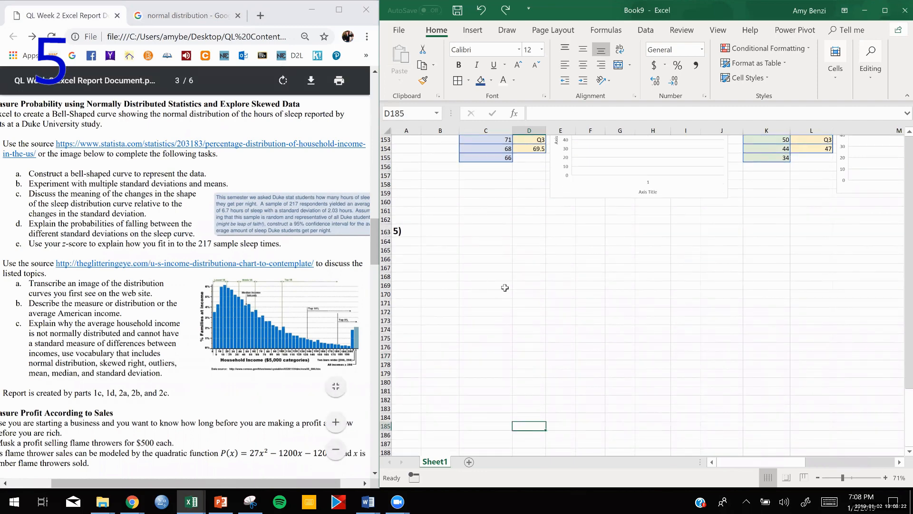
Enter "Sleep Patters of 217 Duke University Schoalrs" in C164 as the section 5 title and make it bold.
click(481, 241)
double_click(480, 243)
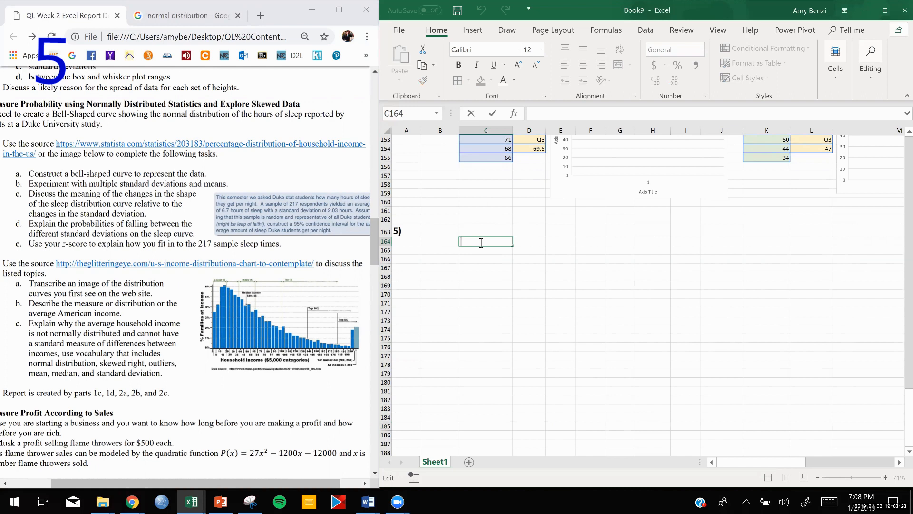
text(Sleep Patters of 217)
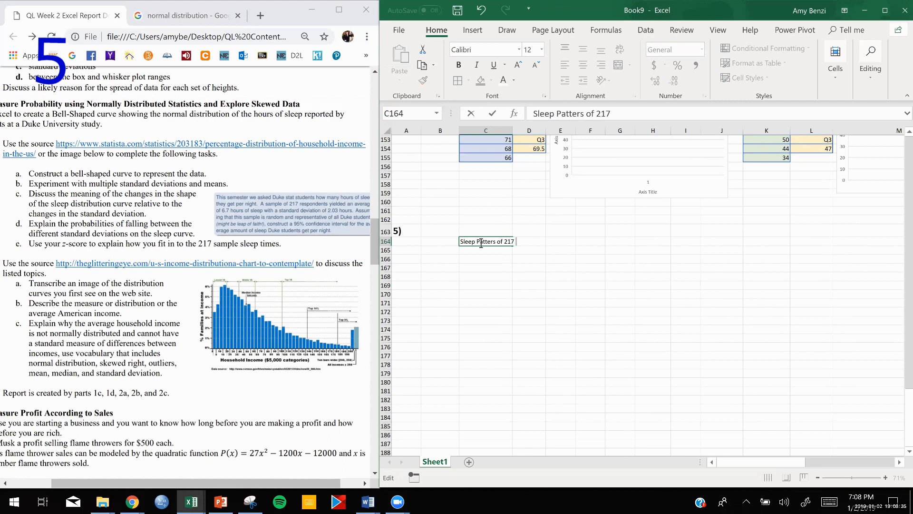
text( Duke University schoalrs)
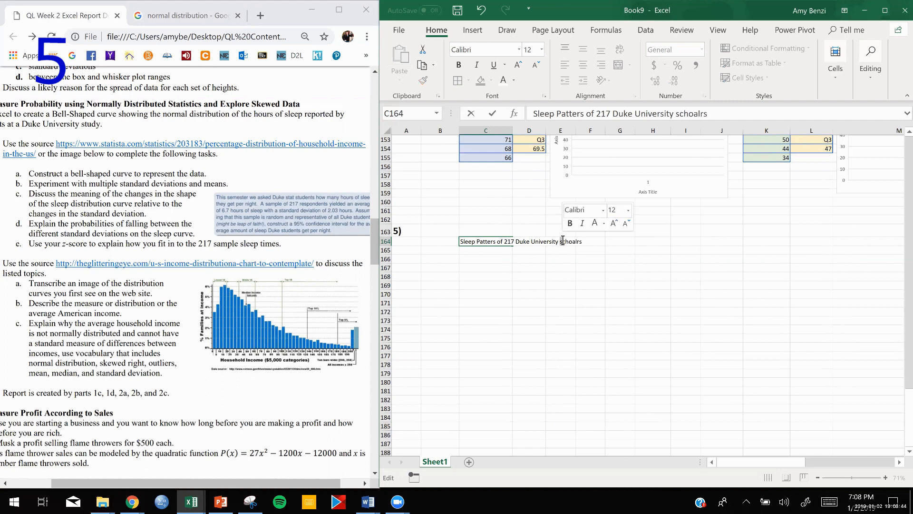
click(563, 240)
key(BackSpace)
text(S)
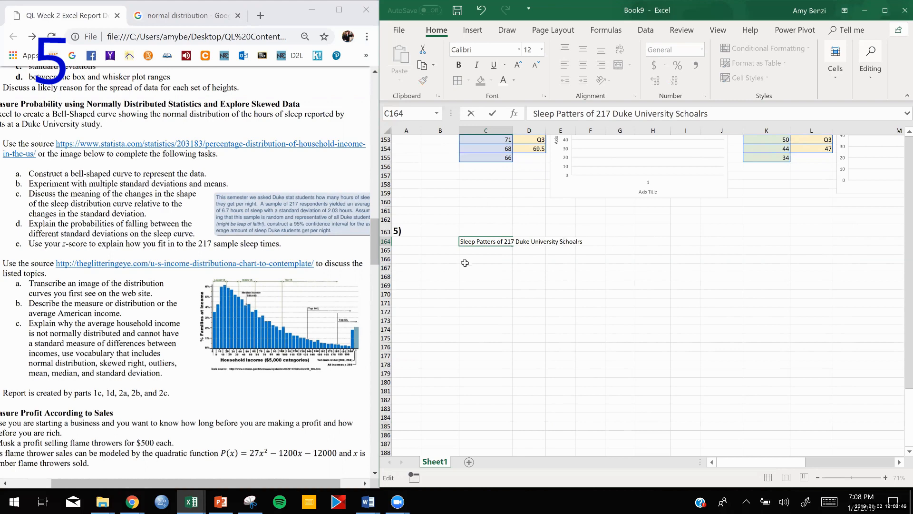
click(464, 263)
click(480, 241)
click(459, 64)
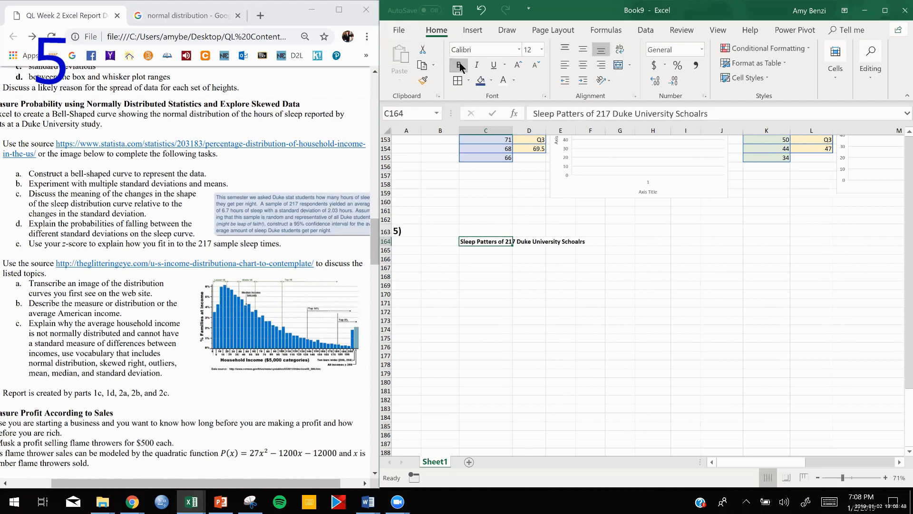
click(481, 294)
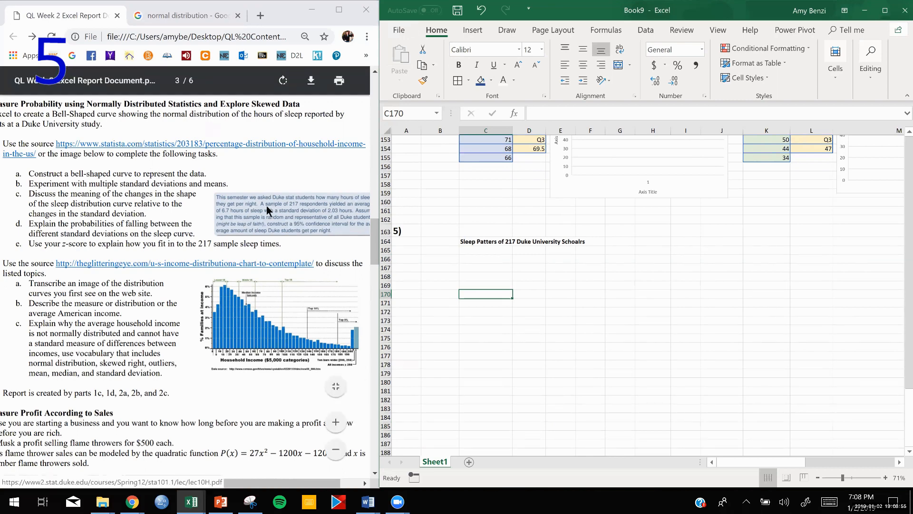
Bring the full Duke sleep study excerpt into view and enter the label Mean in C167.
click(310, 201)
scroll(310, 201, right, 2)
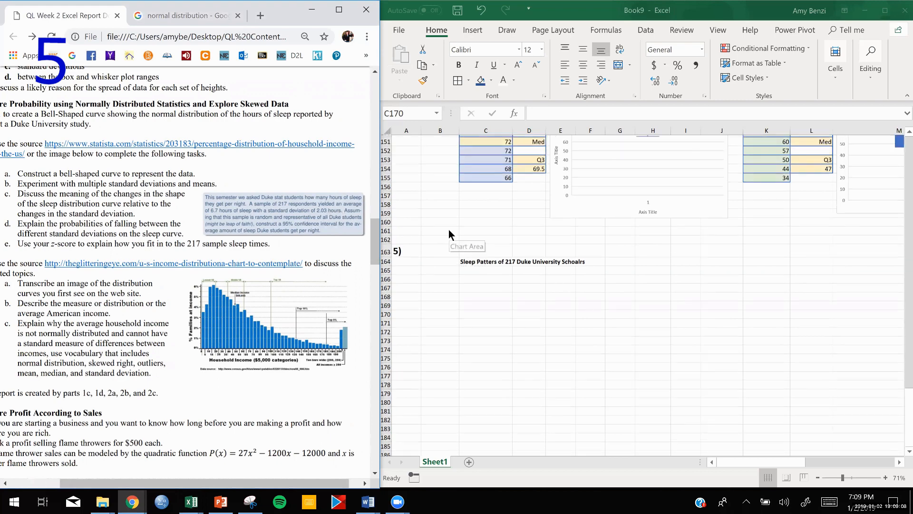
scroll(449, 229, up, 6)
scroll(449, 229, down, 8)
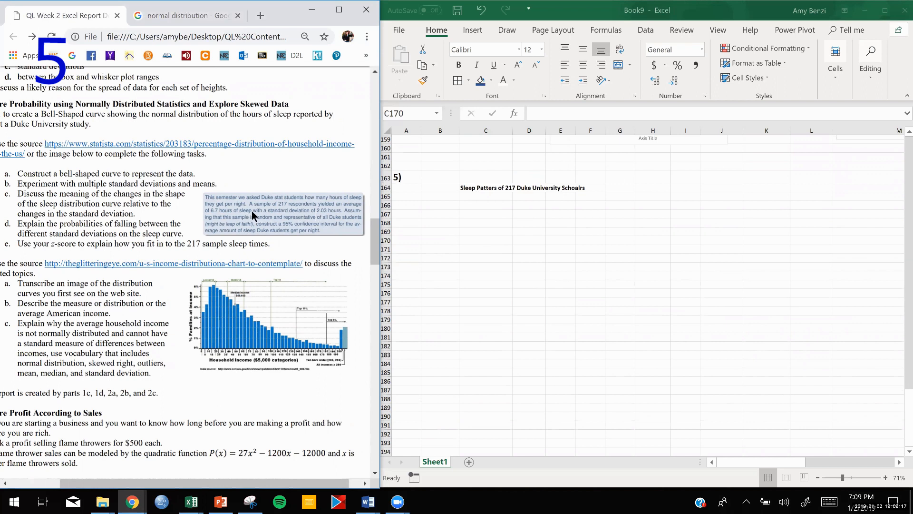
click(499, 213)
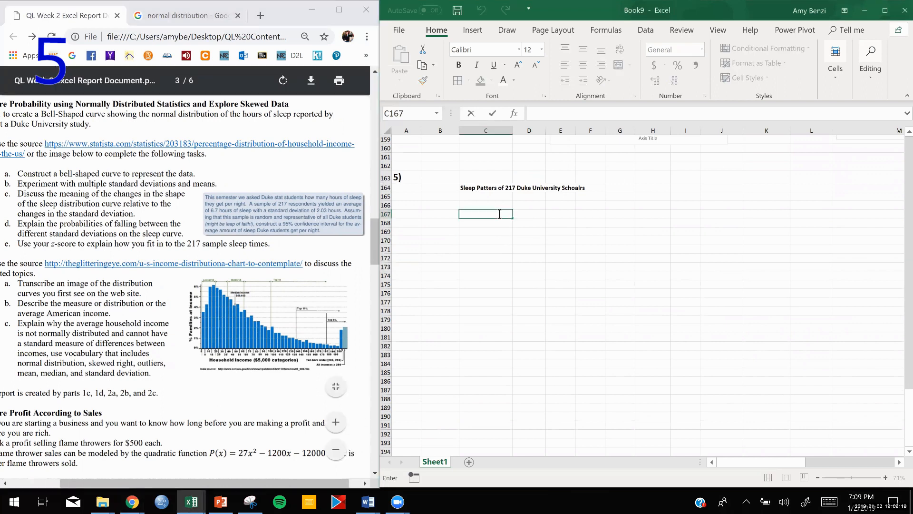
text(Mean)
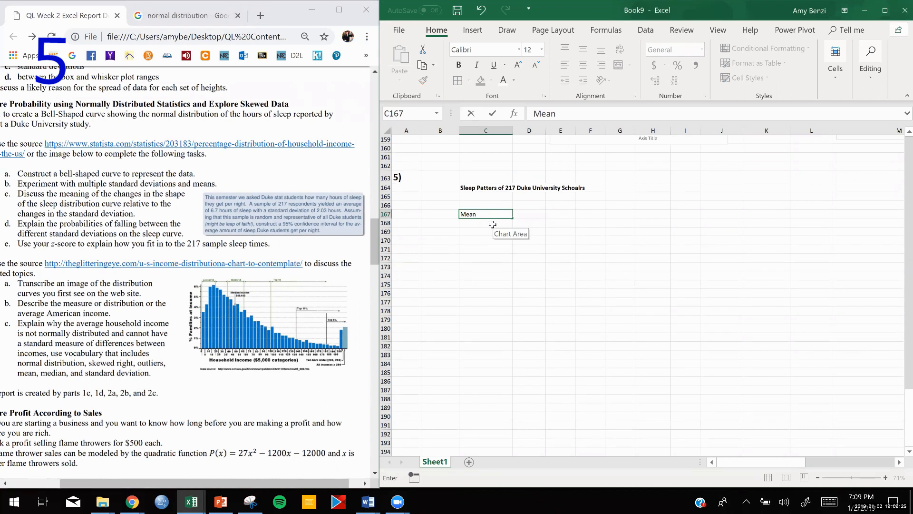
Add the bold heading "Number of Hours of Sleep" in C166, above the Mean label.
double_click(476, 188)
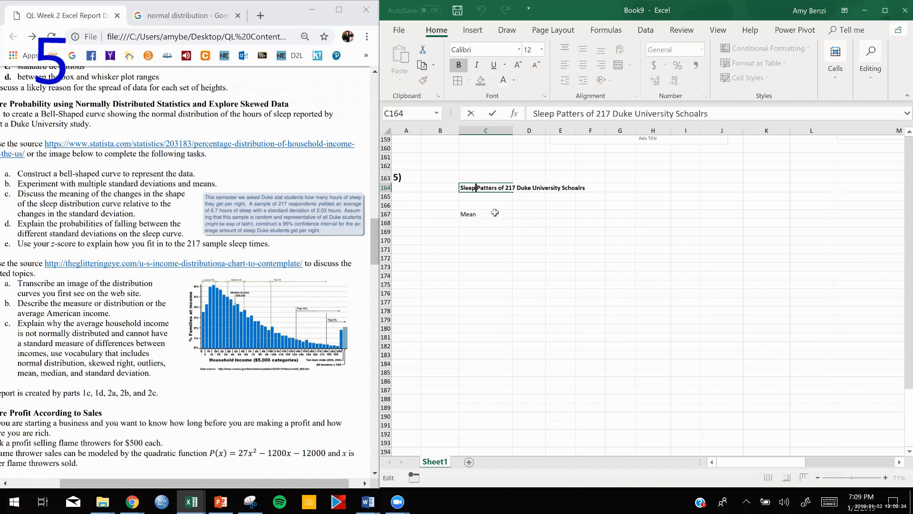
click(494, 203)
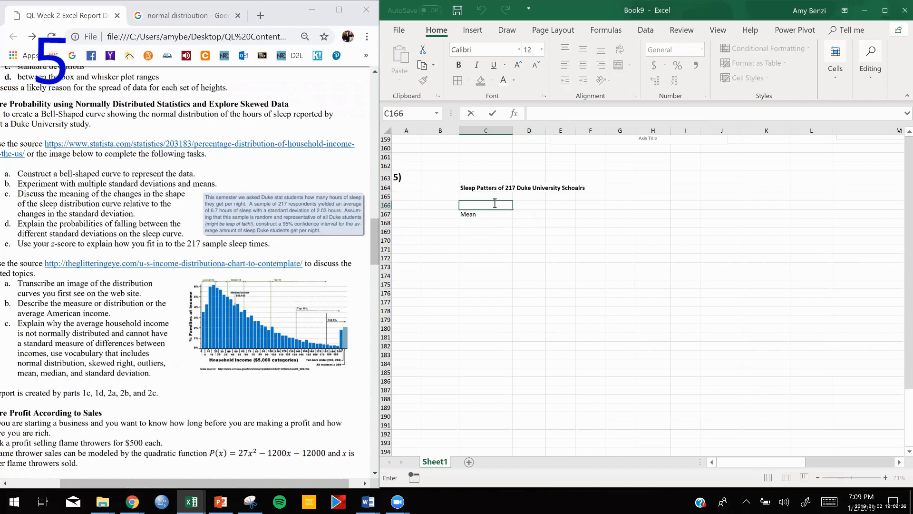
text(Number of Hours )
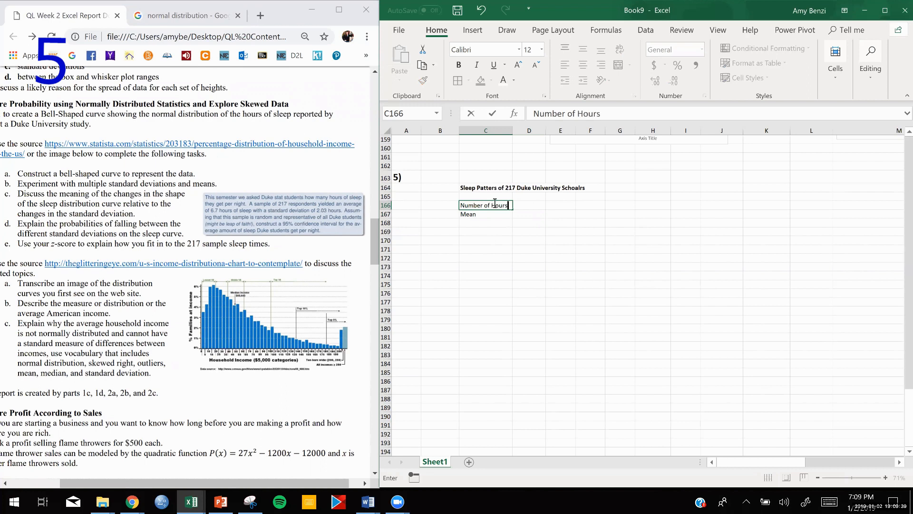
text(of Sleep)
click(508, 260)
click(485, 205)
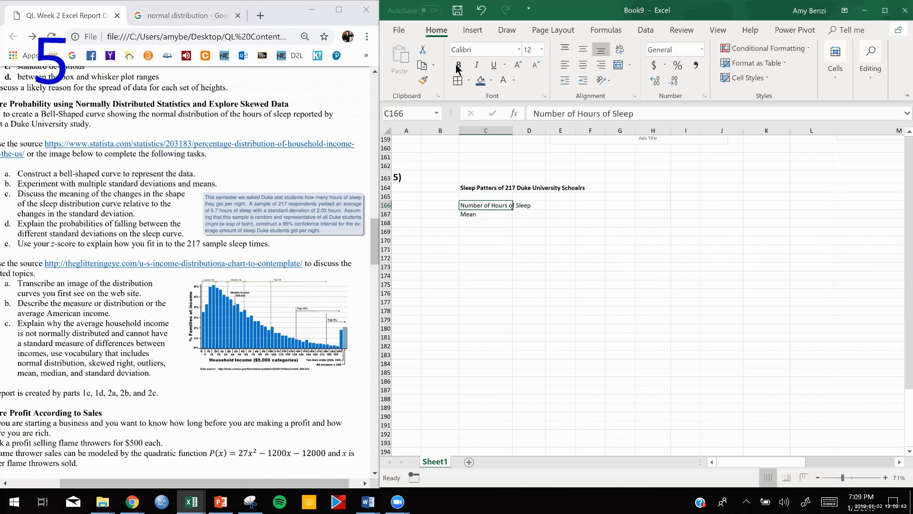
click(456, 64)
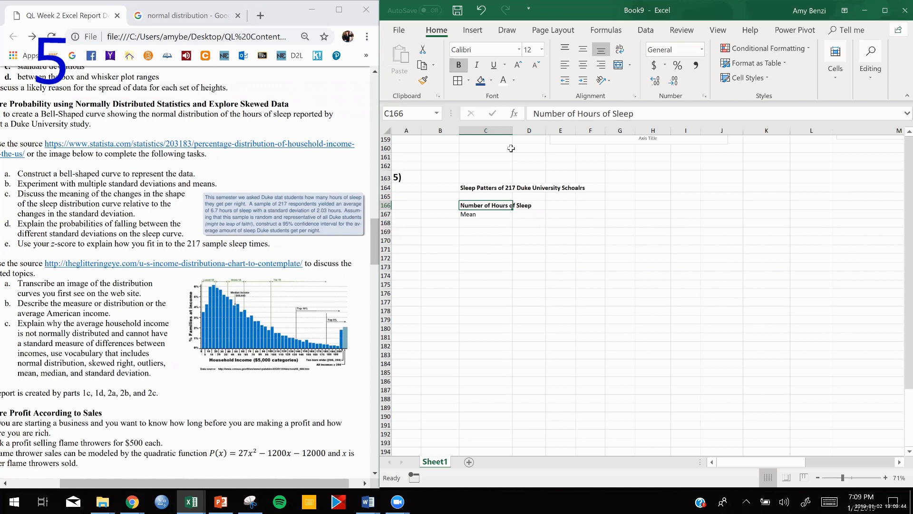
Enter 6.7 in D167 as the mean hours of sleep.
click(480, 214)
click(528, 214)
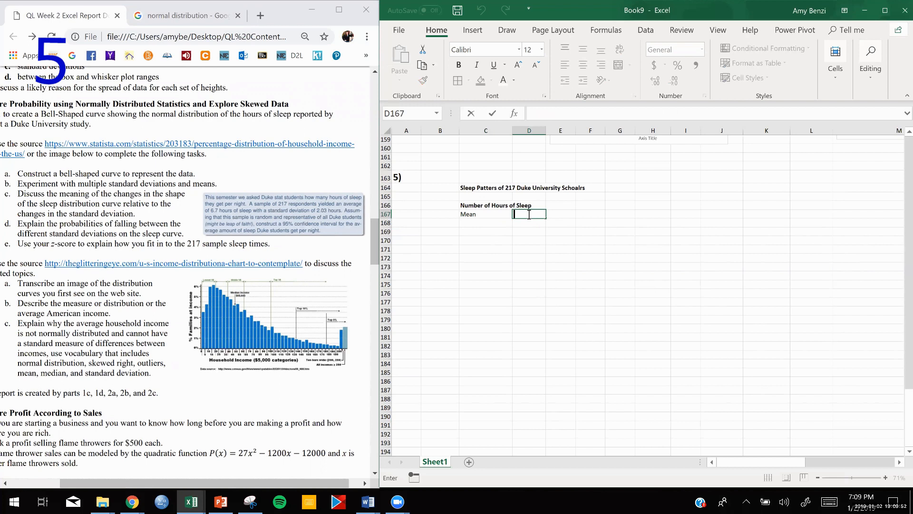
text(6.7)
Add the label Standev in C168 with the value 2.03 in D168, and remove the label's bold formatting.
click(485, 223)
text(Standev)
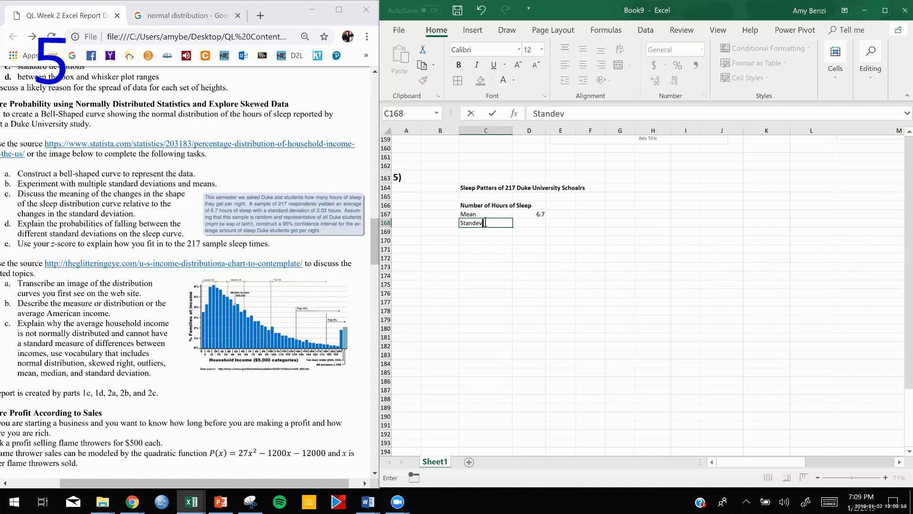
click(532, 223)
key(BackSpace)
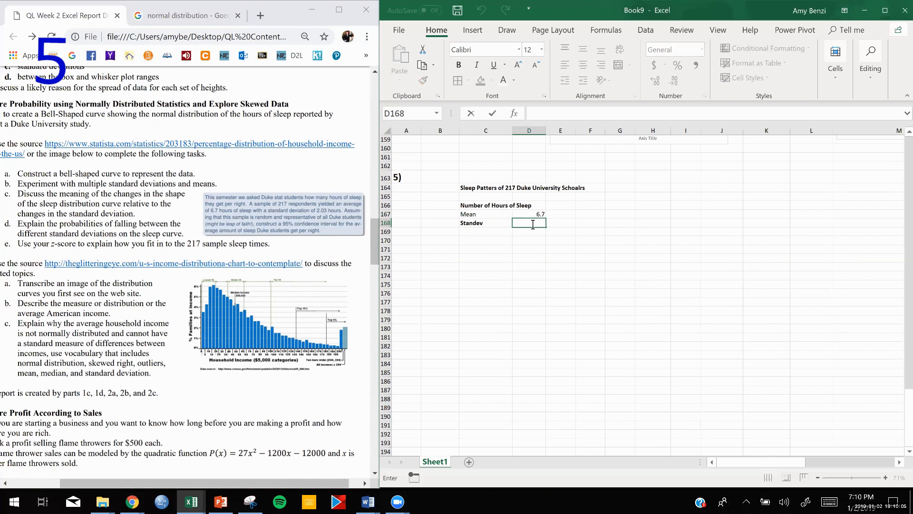
text(2.03)
click(527, 328)
click(485, 214)
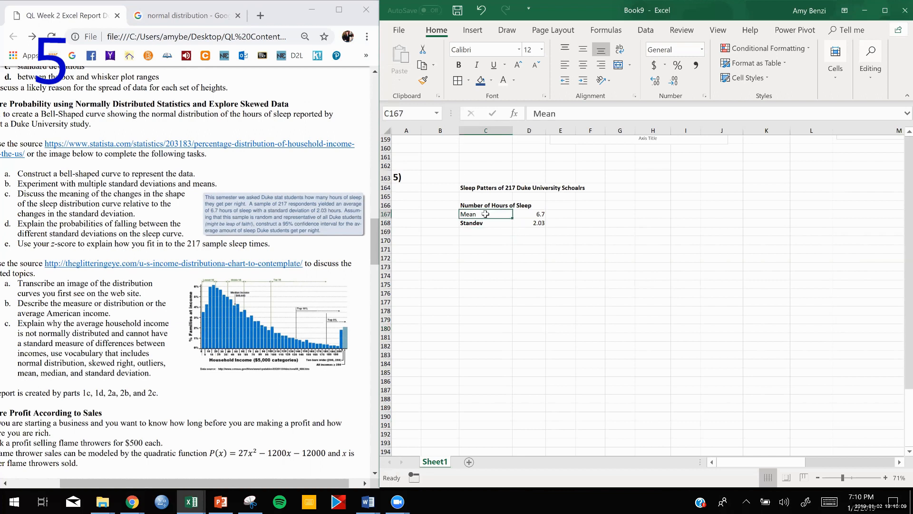
click(484, 223)
click(459, 69)
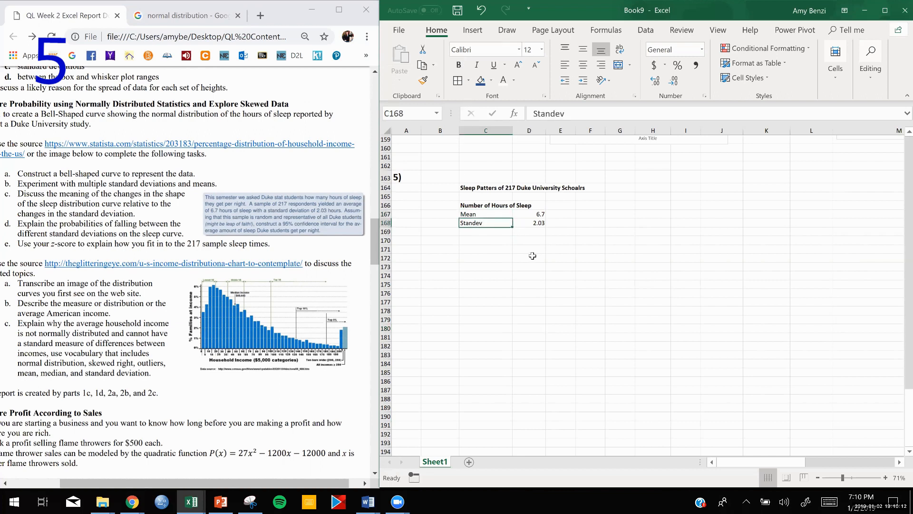
Add borders to the mean and standard deviation table C167:D168 and fill the labels C167:C168 with light green.
drag(485, 213, 534, 223)
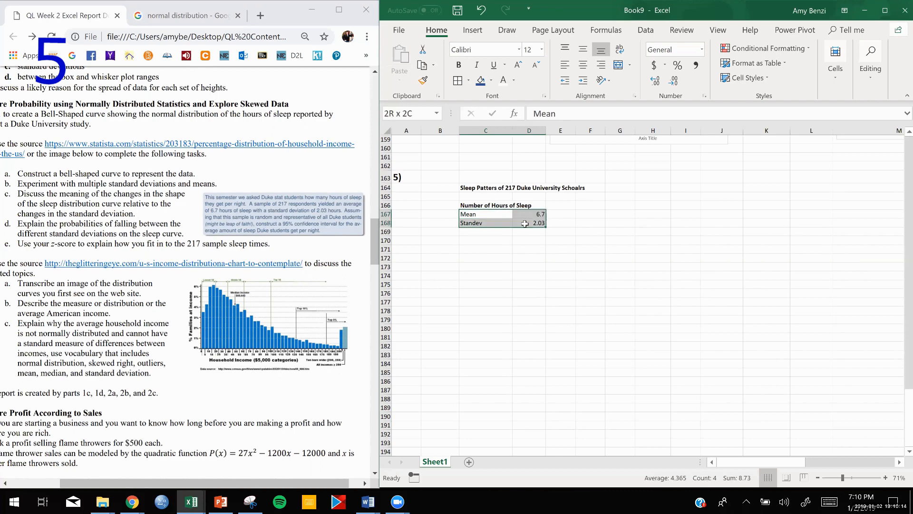
click(461, 85)
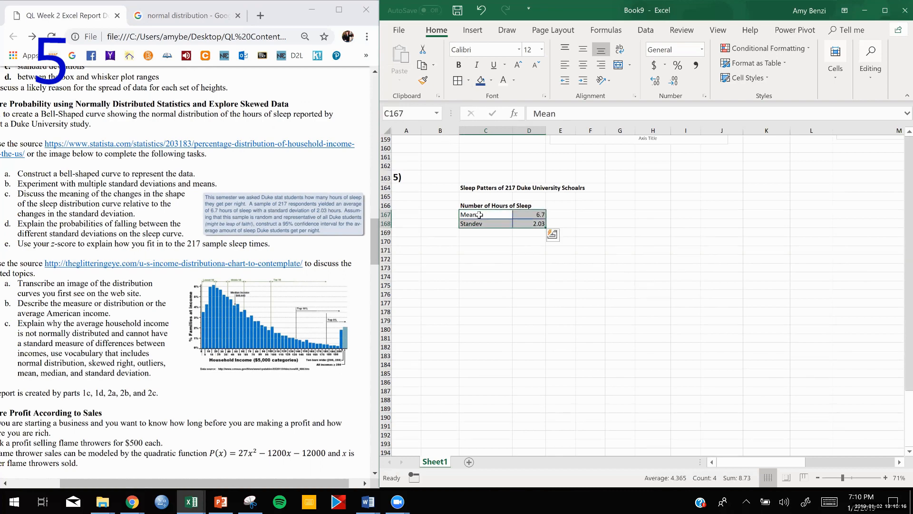
drag(480, 214, 480, 224)
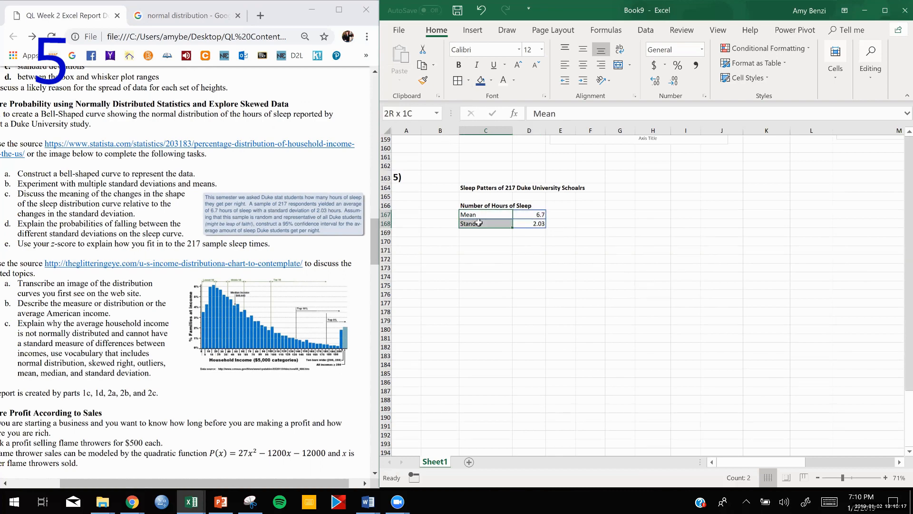
click(492, 80)
click(558, 114)
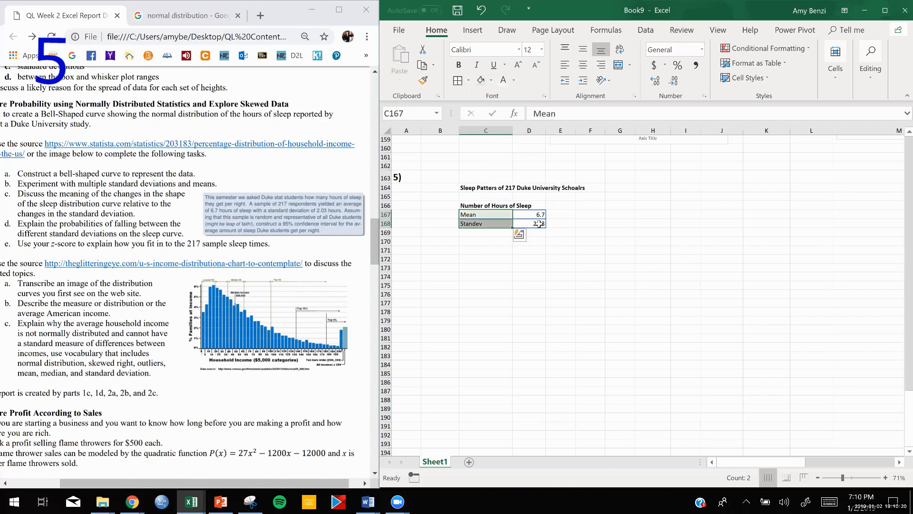
Fill the values in D167:D168 with light gold.
drag(541, 213, 539, 223)
click(491, 81)
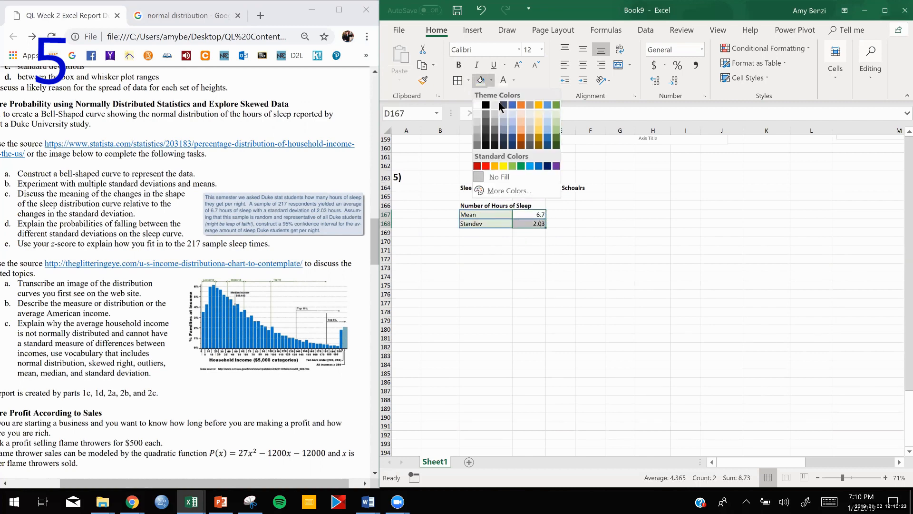
click(538, 113)
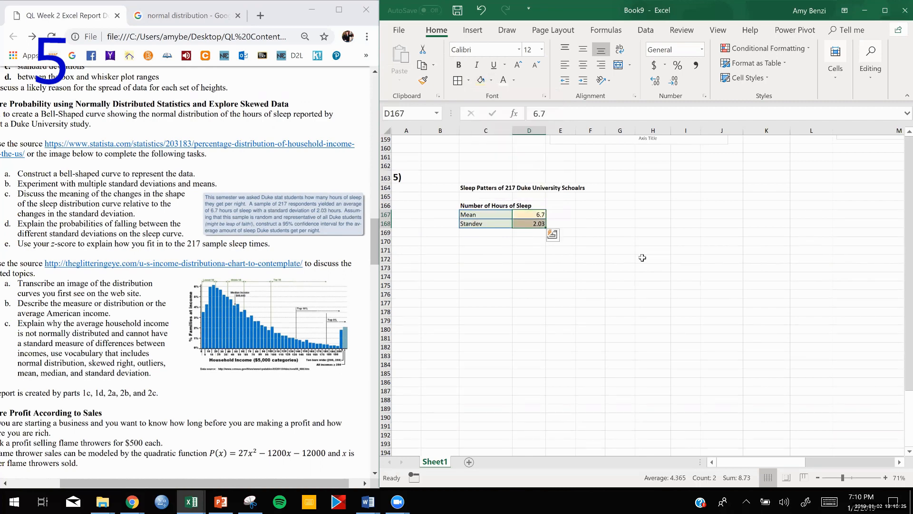
click(652, 259)
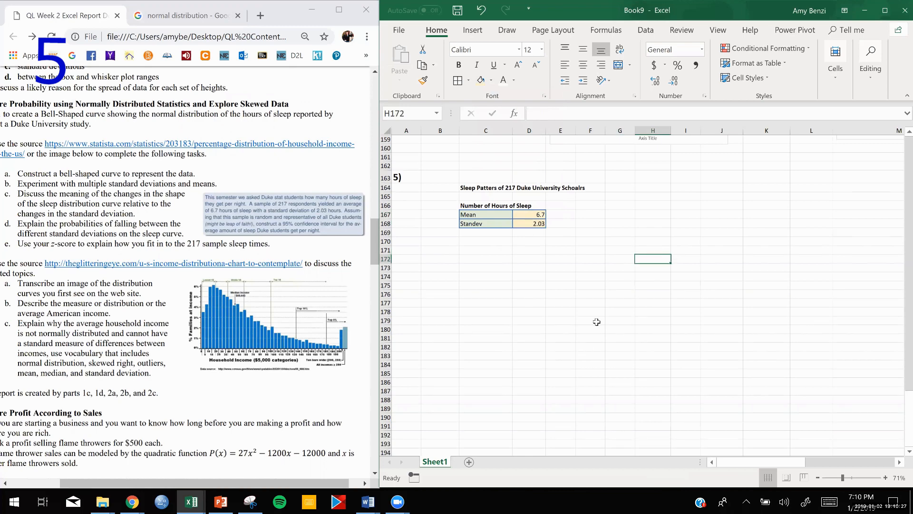
Examine the percentages and standard-deviation labels on the normal distribution image in Chrome, and return to the assignment document and worksheet.
scroll(596, 322, down, 1)
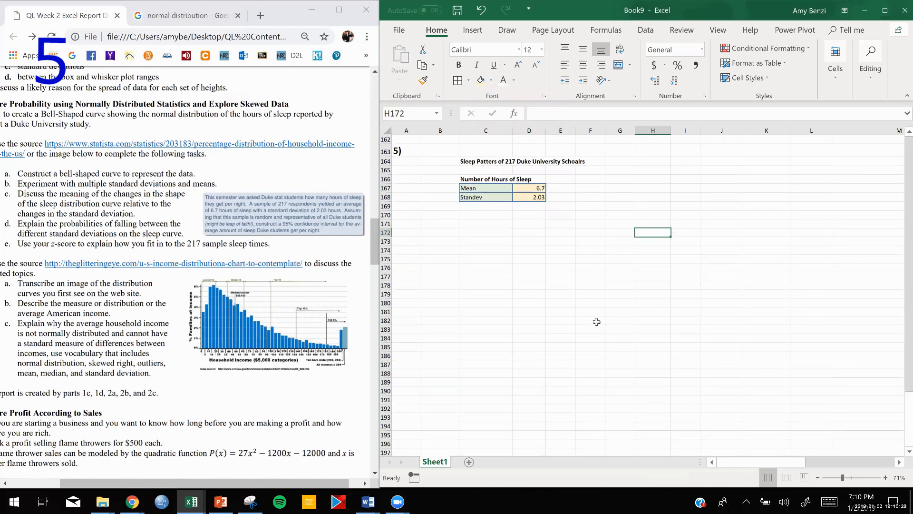
click(174, 16)
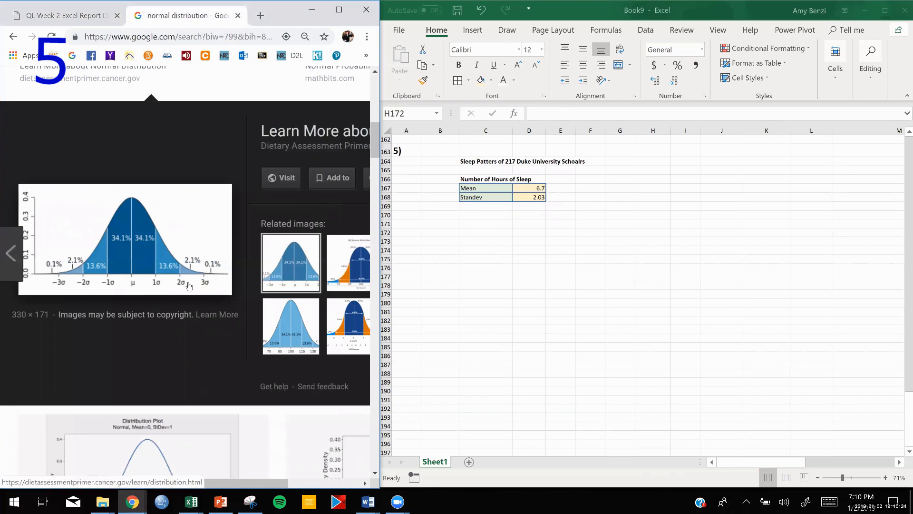
click(73, 19)
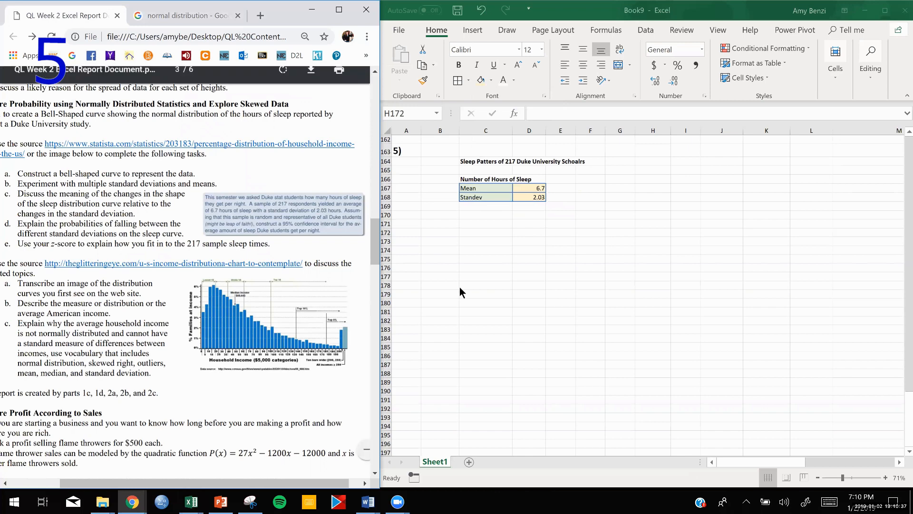
click(504, 309)
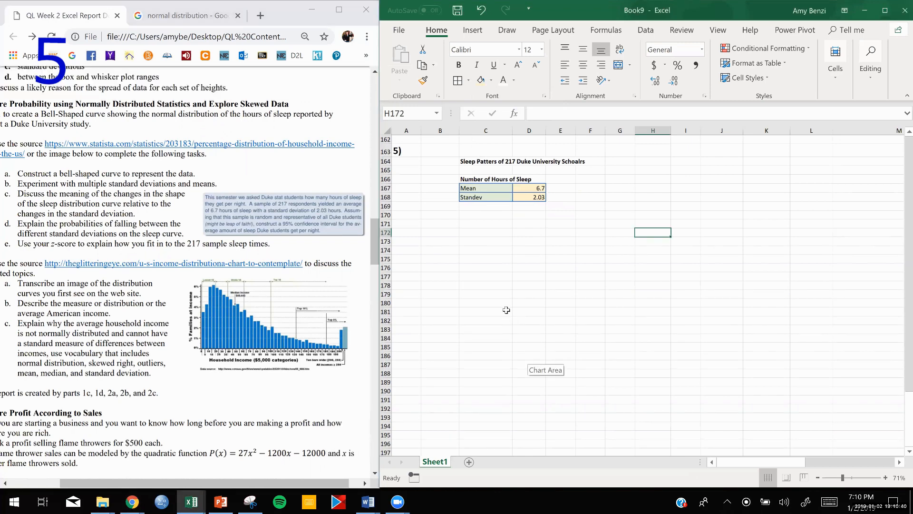
click(185, 15)
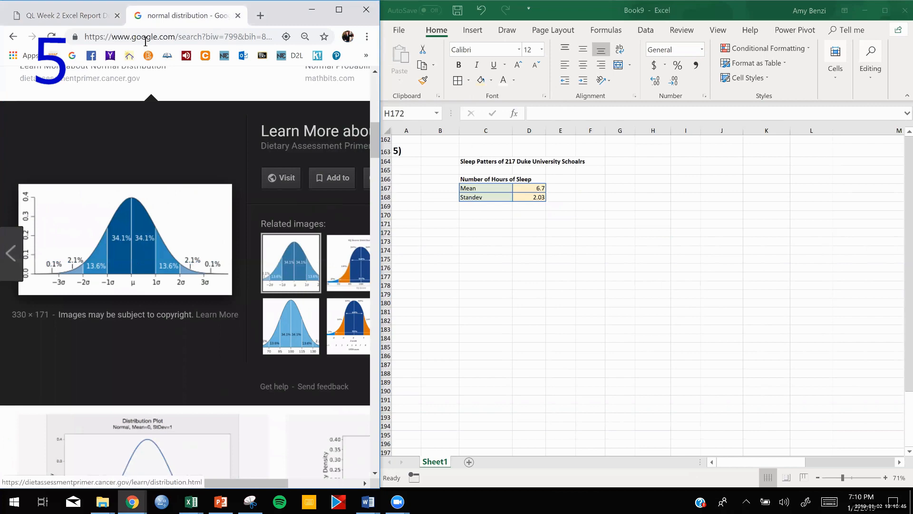
click(79, 20)
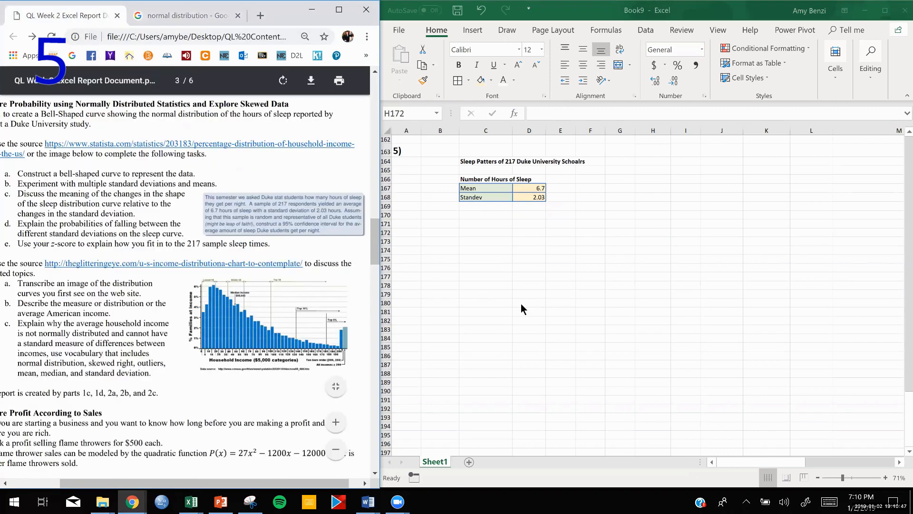
click(540, 290)
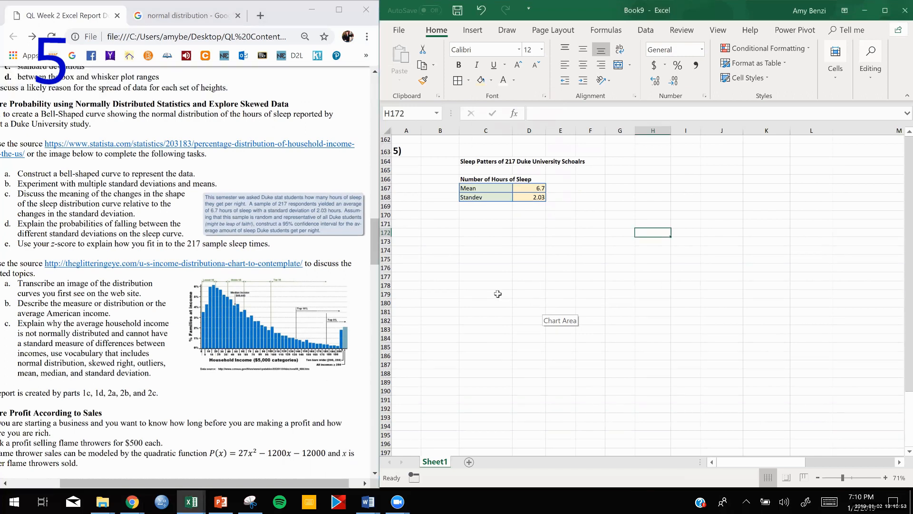
Shade the cells B179:J179 with Blue, Accent 1, Lighter 80% and put borders around each cell.
drag(497, 294, 514, 294)
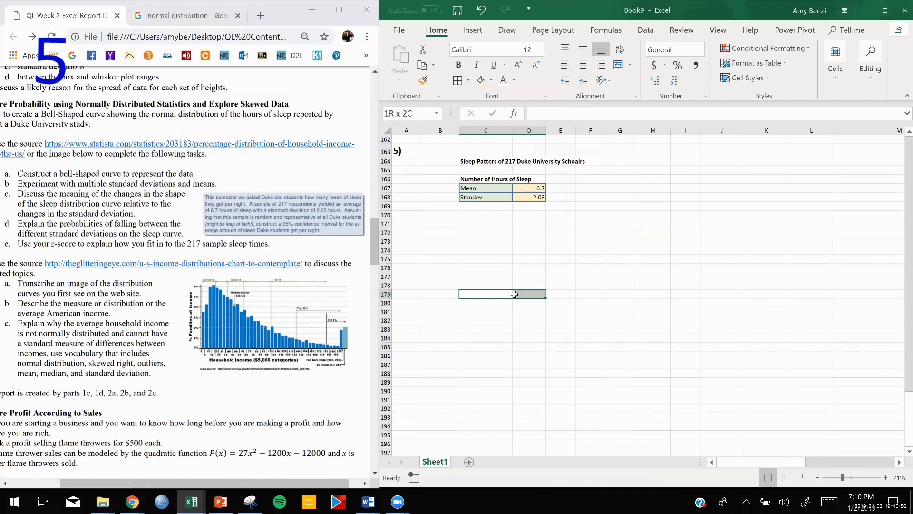
drag(449, 294, 722, 294)
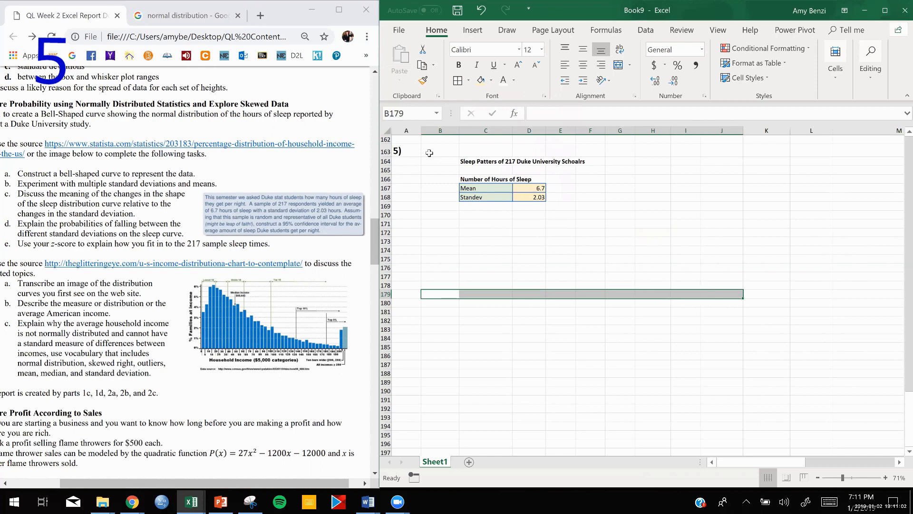
click(491, 80)
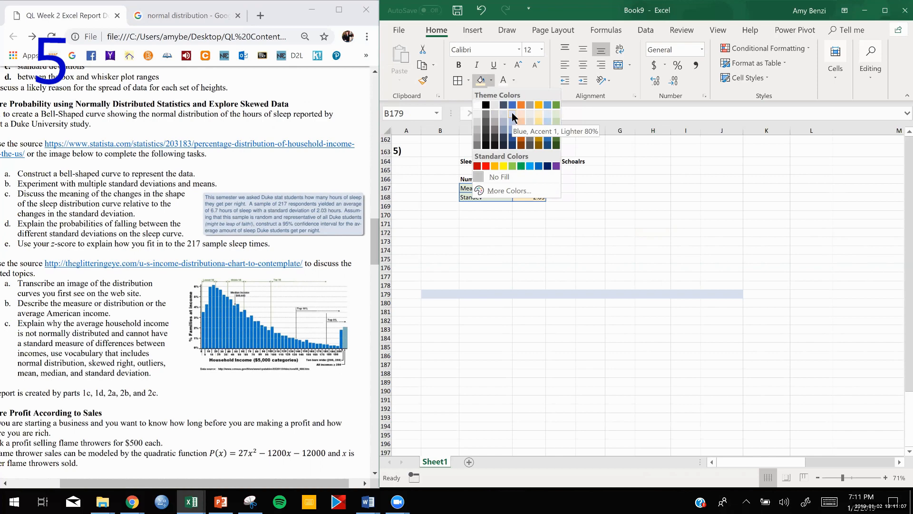
click(512, 113)
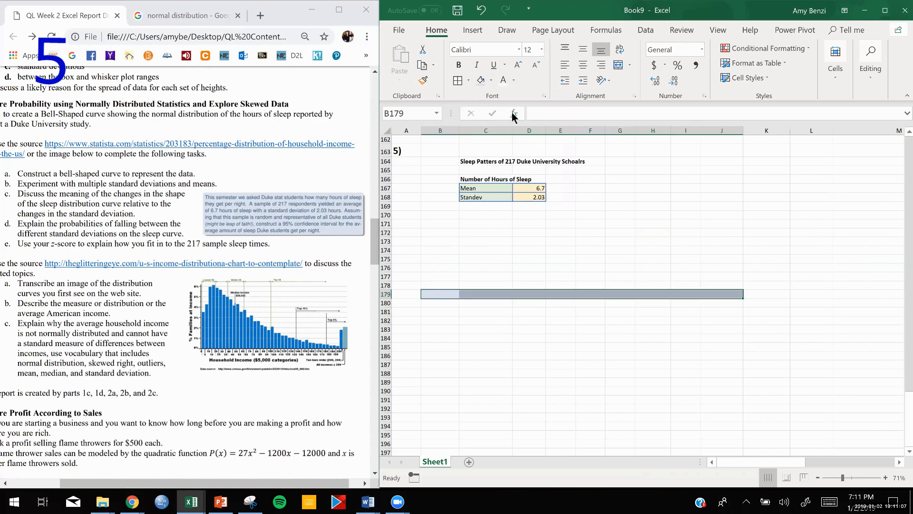
click(458, 81)
click(590, 330)
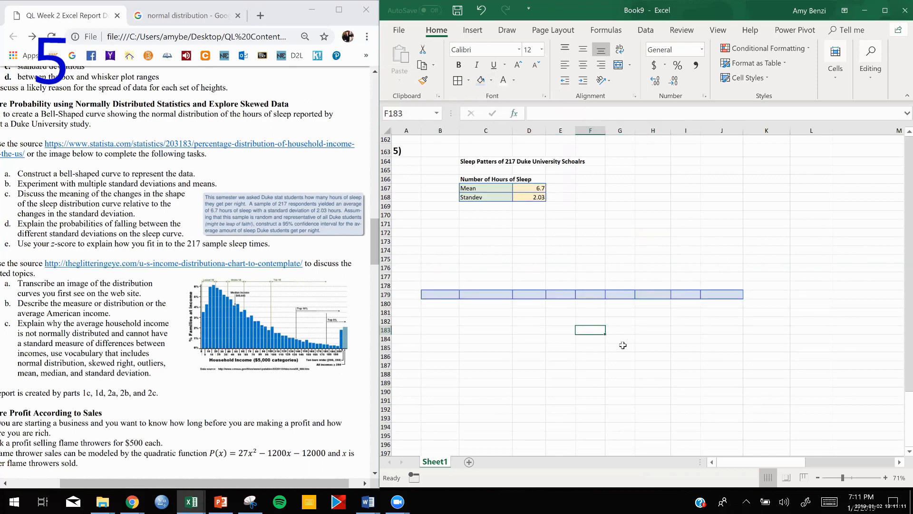
Insert the µ symbol (character code 00B5) in F179, the middle cell of the shaded row.
double_click(583, 296)
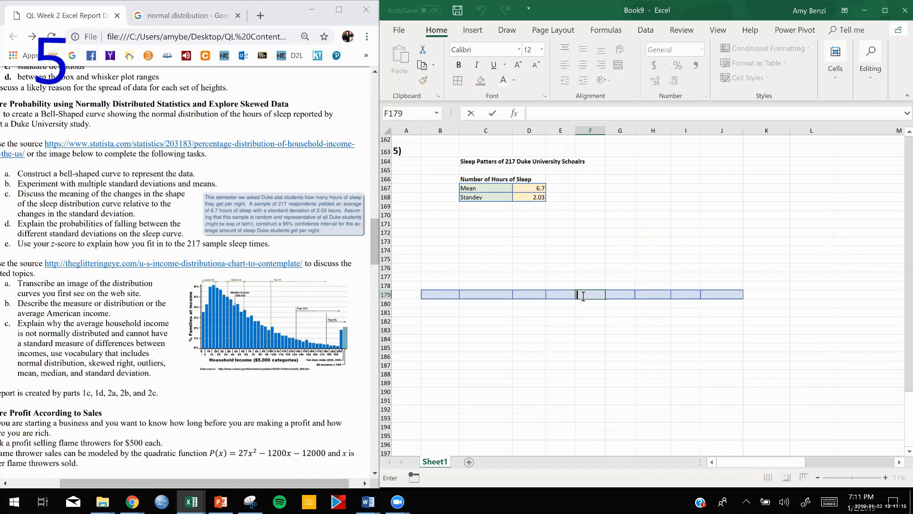
click(468, 31)
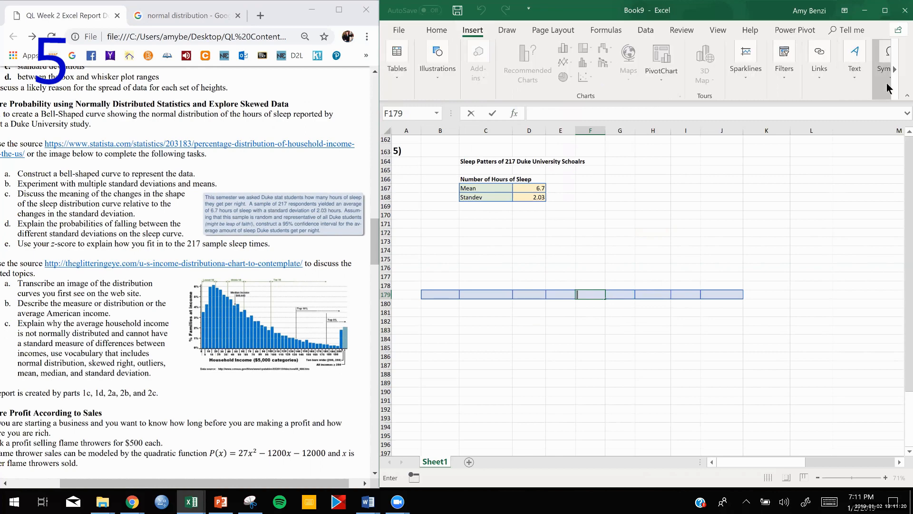
click(886, 82)
click(891, 122)
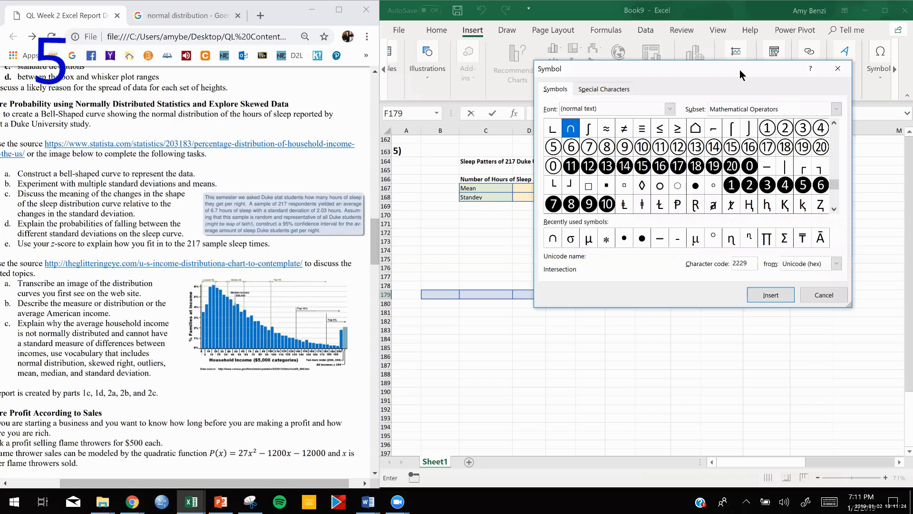
drag(739, 70, 800, 42)
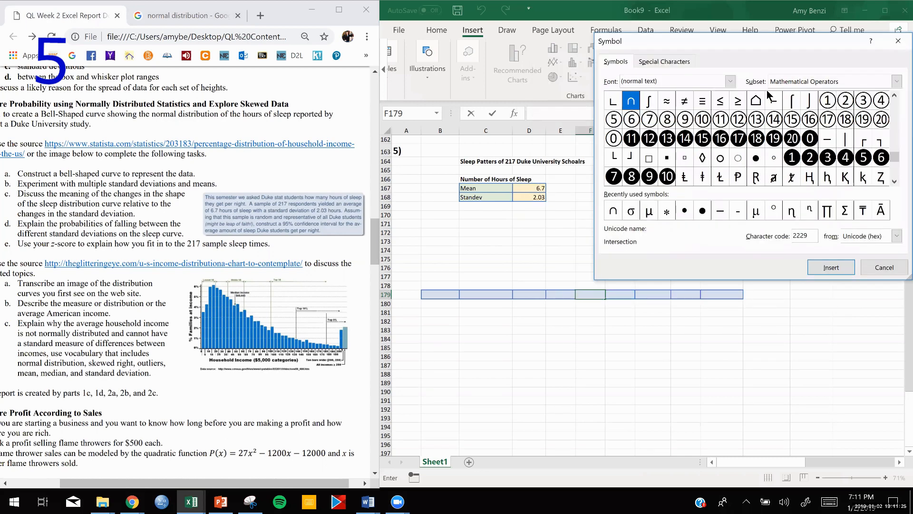
click(650, 211)
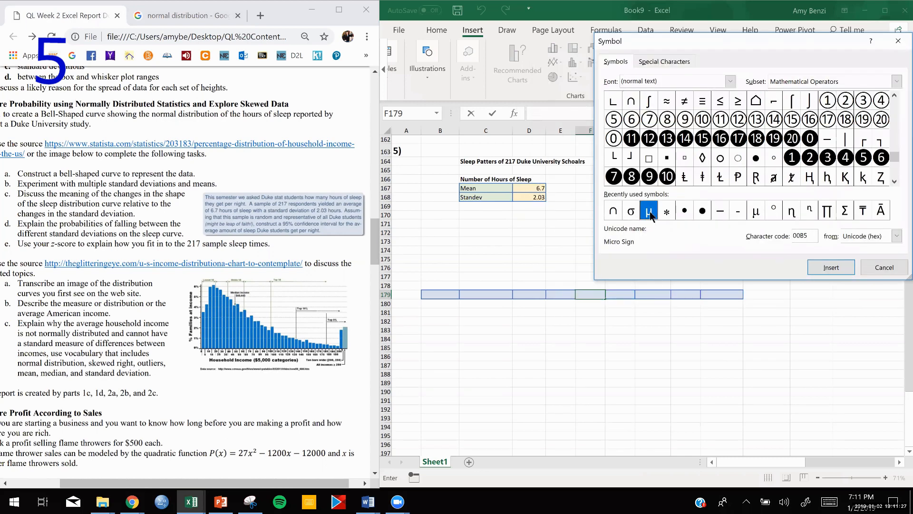
click(837, 267)
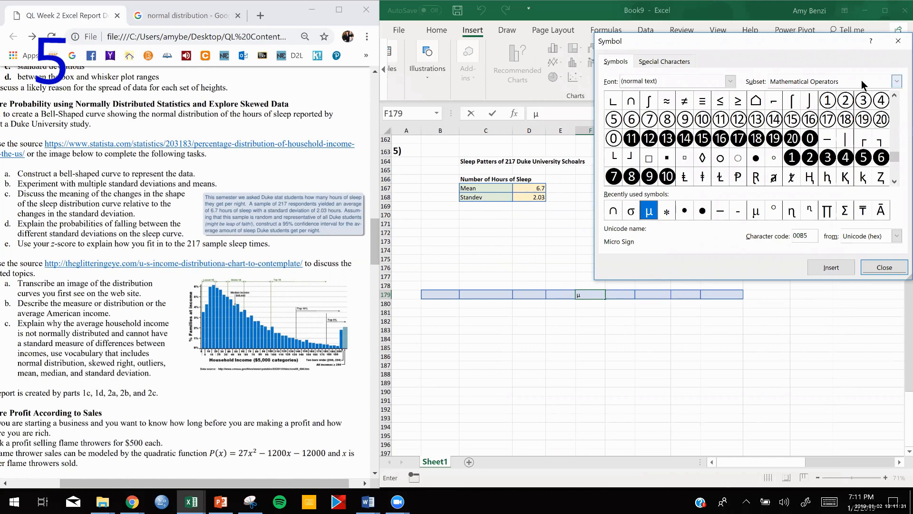
click(870, 267)
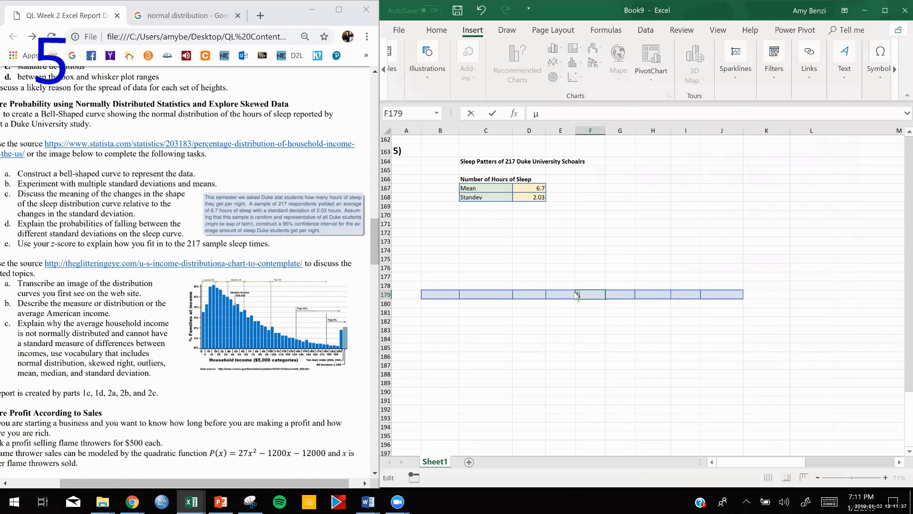
Copy the µ from F179, paste it after "Duke University study." in section 5 of the Word report document, and return to the assignment PDF.
click(575, 293)
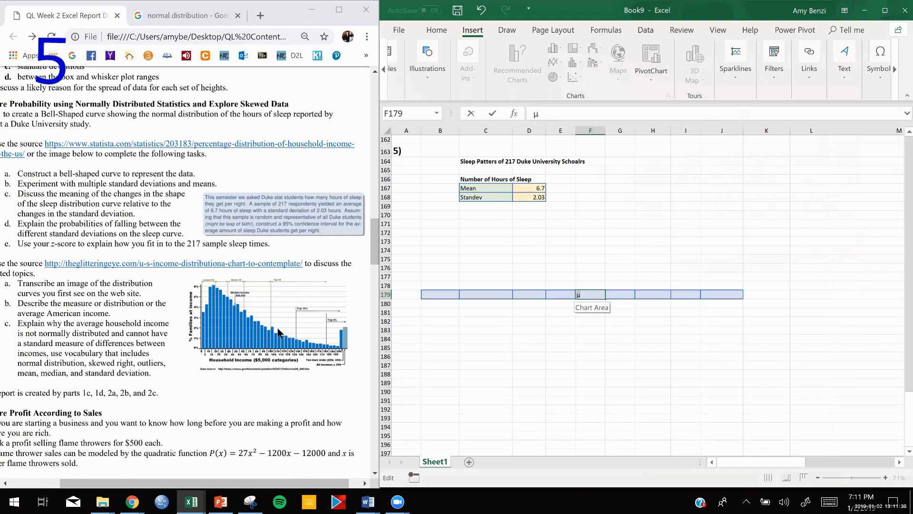
click(234, 153)
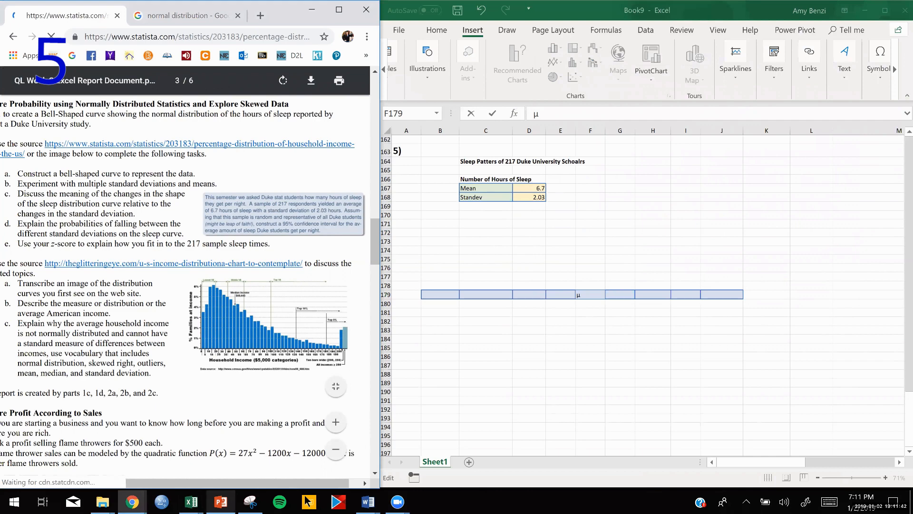
mouse_move(368, 502)
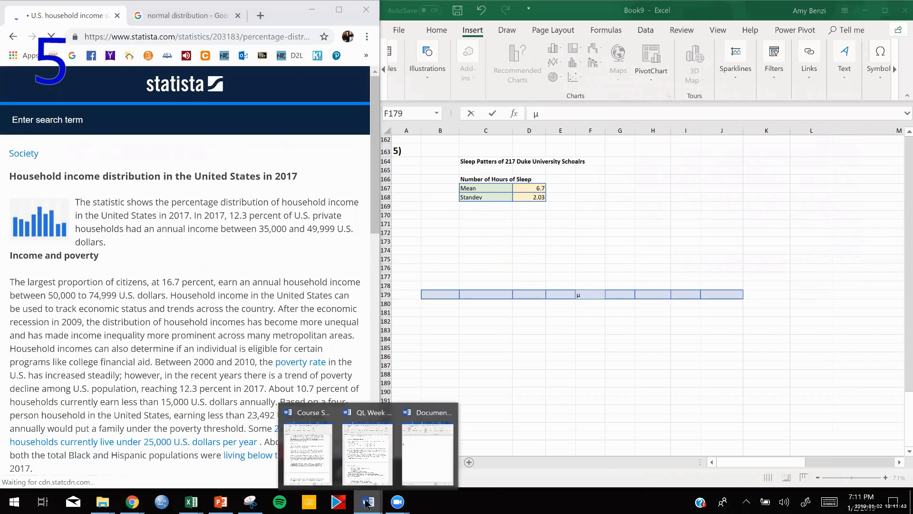
click(367, 452)
scroll(214, 338, down, 4)
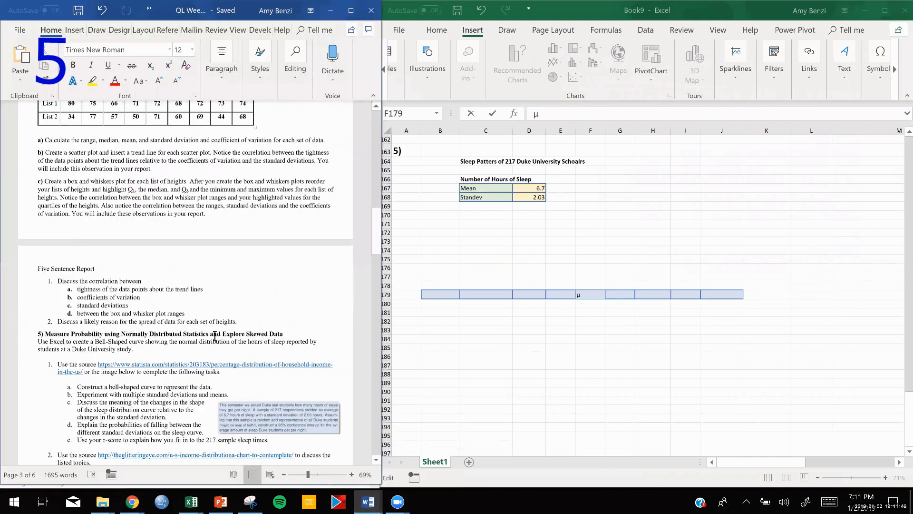
key(ctrl+v)
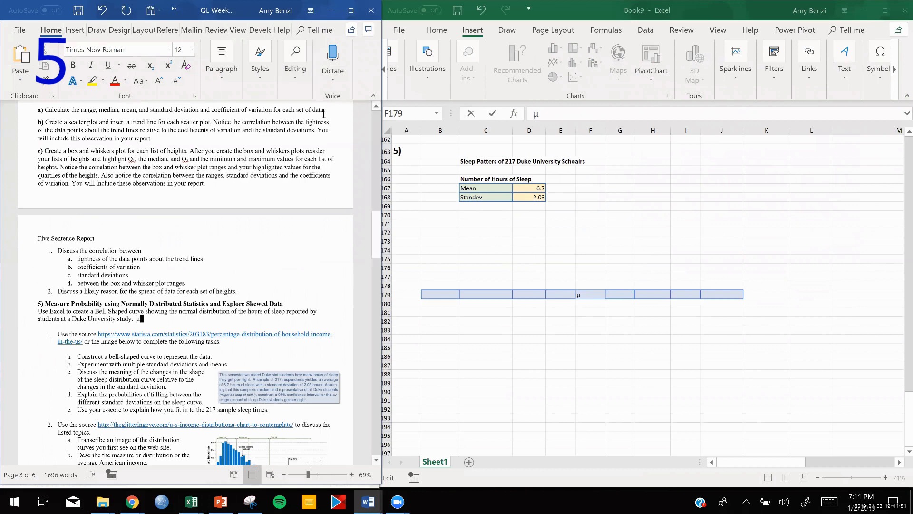
click(331, 11)
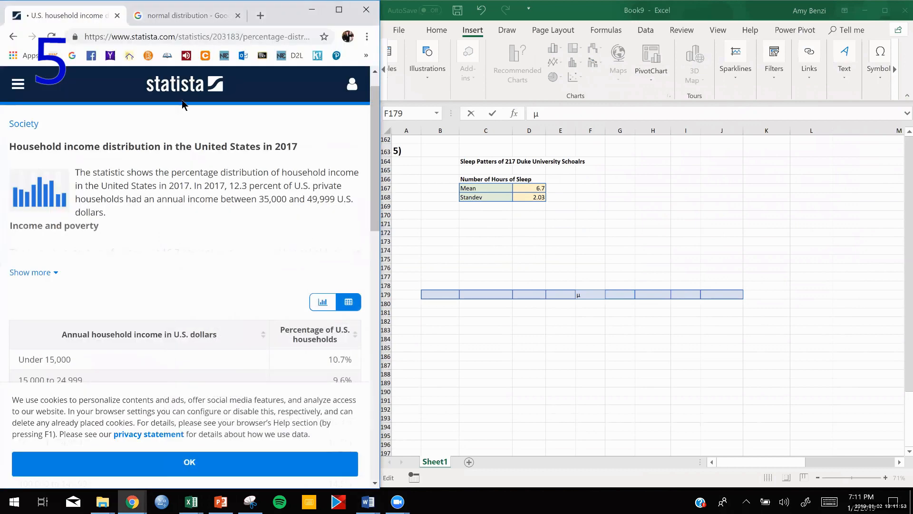
click(13, 39)
Center the contents of cells B179:J179 and format them bold at font size 16.
click(580, 296)
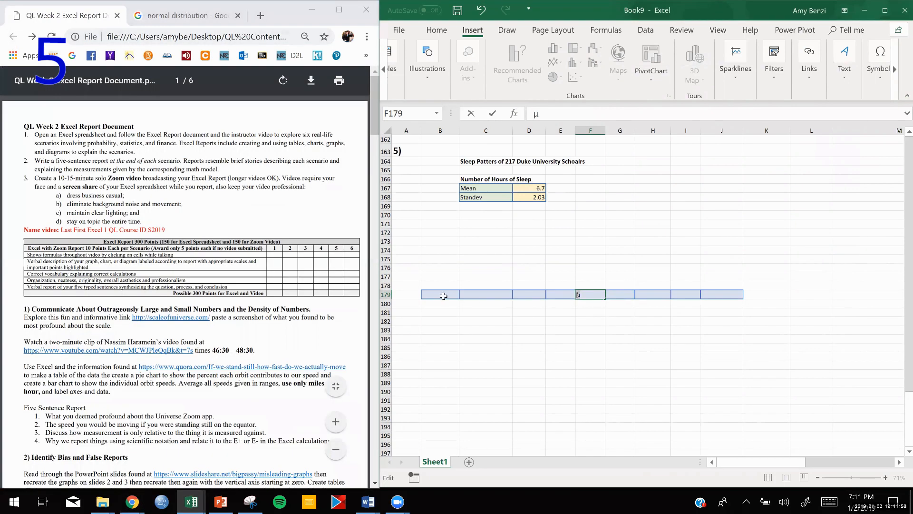
drag(443, 296, 732, 297)
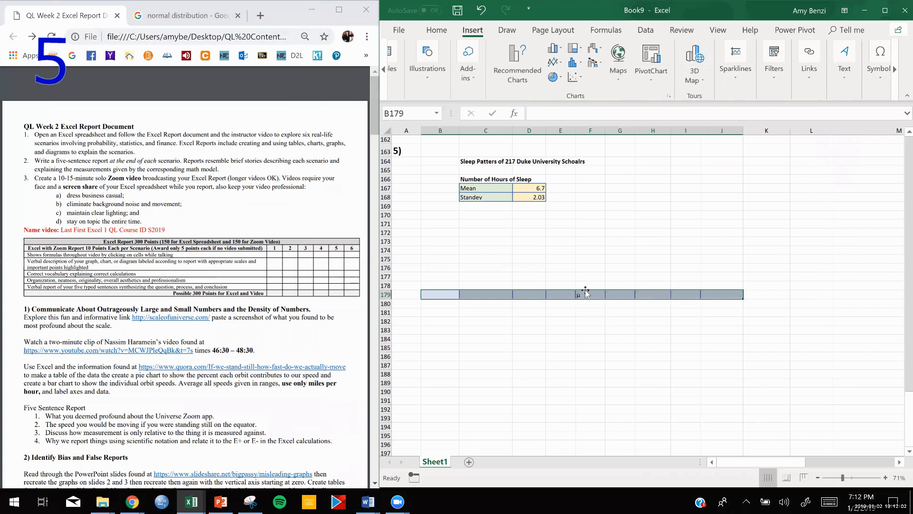
click(436, 31)
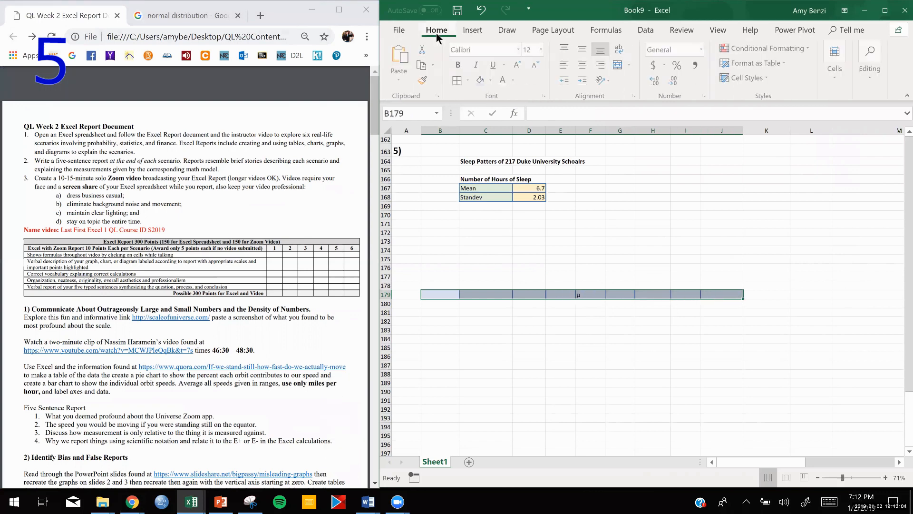
click(582, 65)
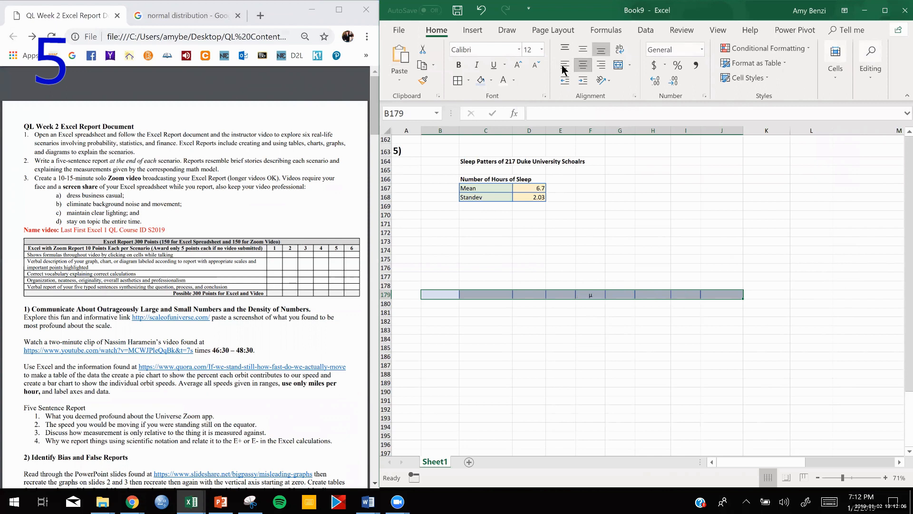
click(459, 65)
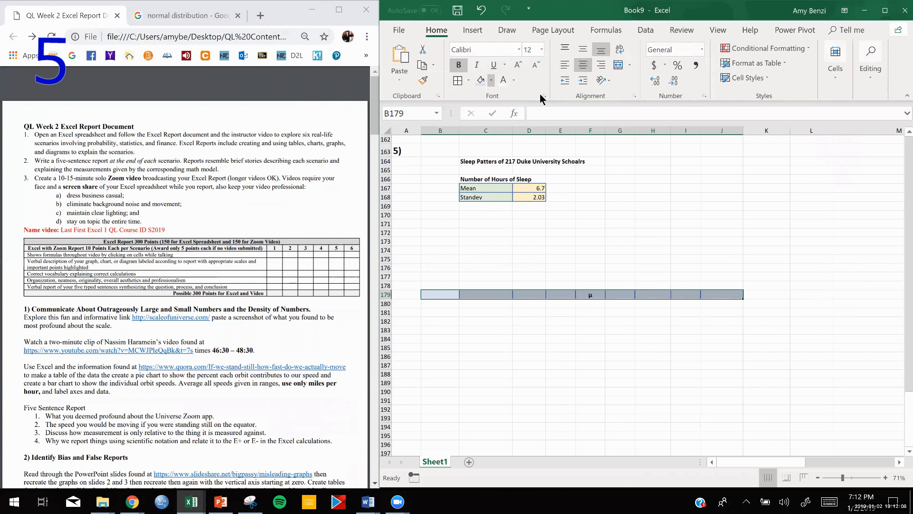
click(541, 51)
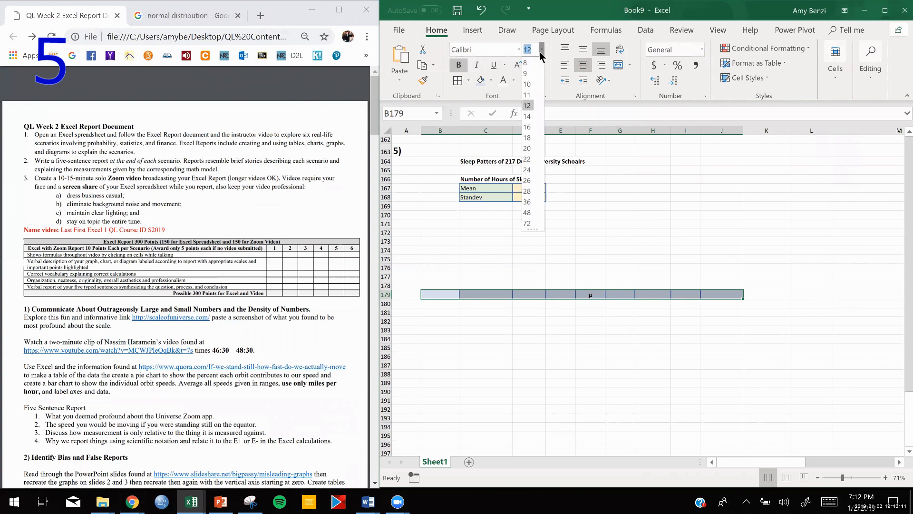
click(527, 126)
click(704, 352)
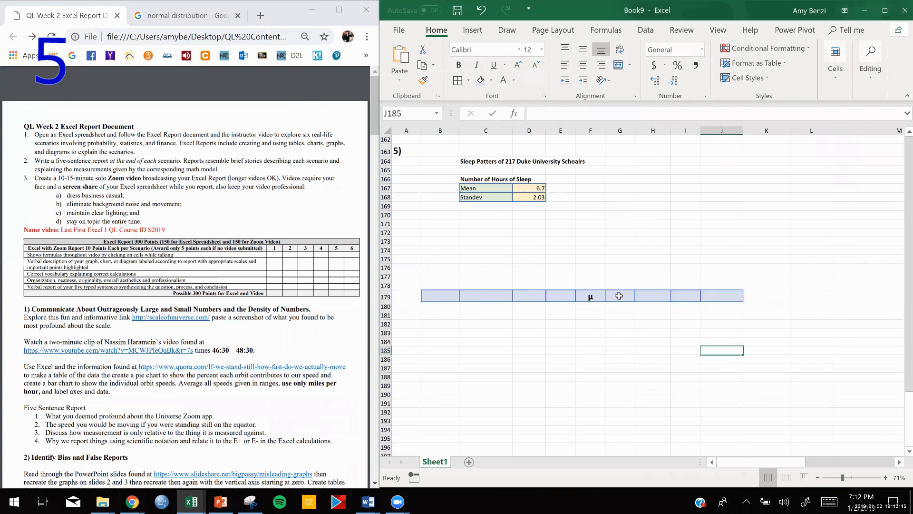
Insert the Greek small letter sigma σ (character code 03C3) in G179, the cell just after µ.
double_click(620, 295)
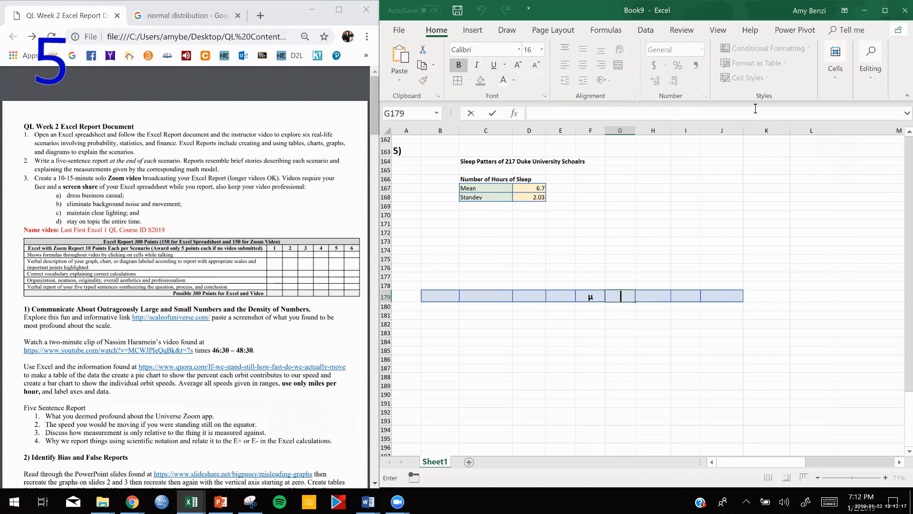
click(479, 29)
click(888, 90)
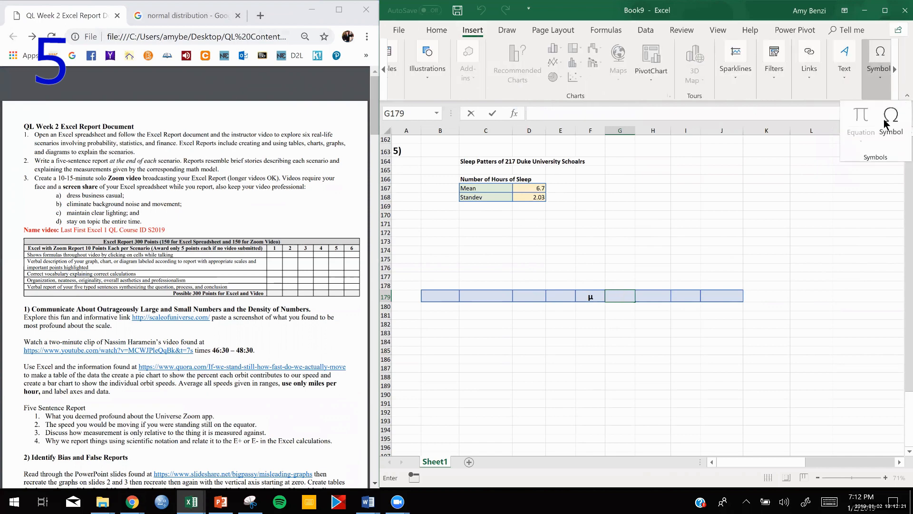
click(898, 110)
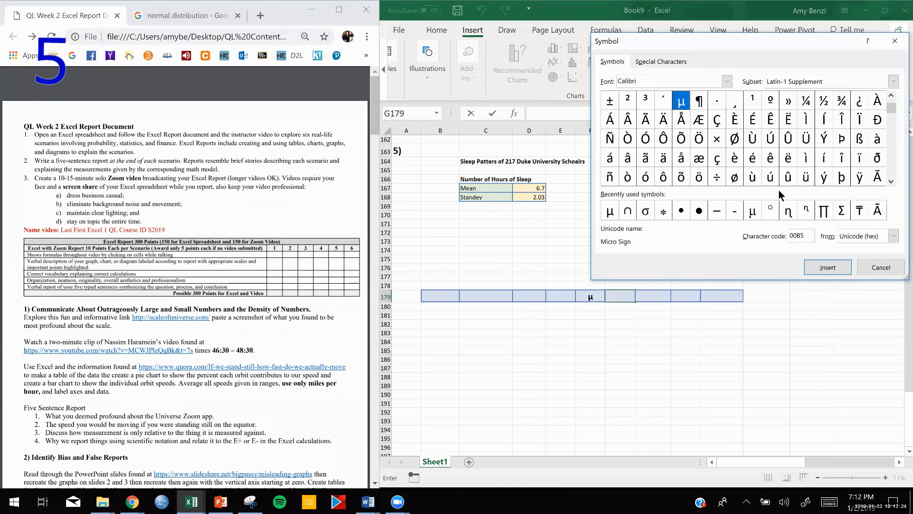
click(645, 212)
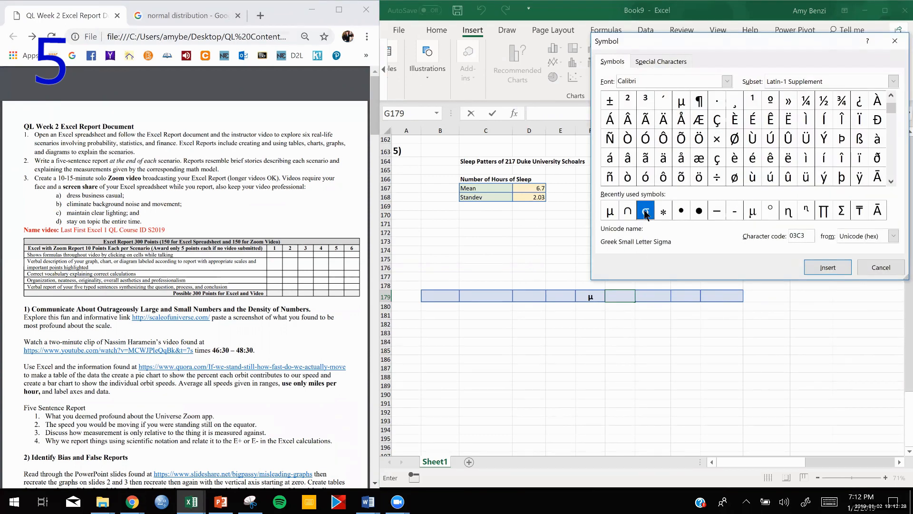
click(818, 273)
click(885, 269)
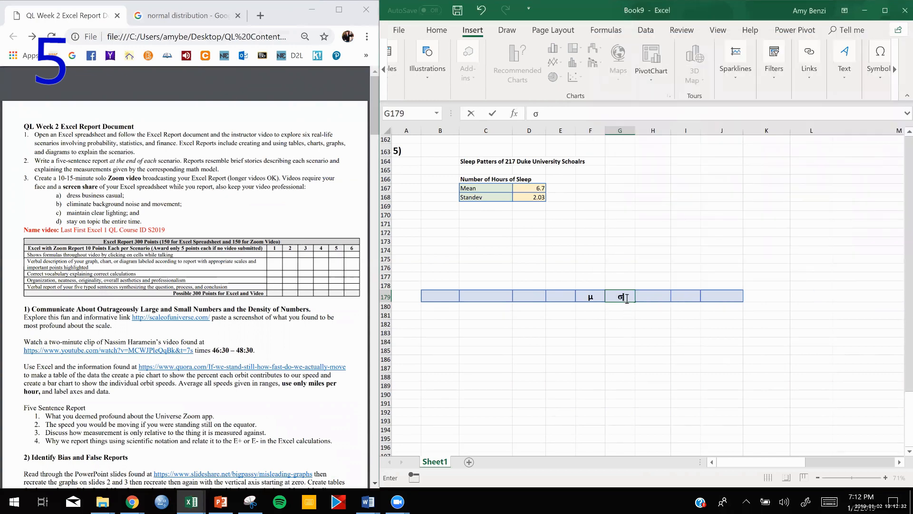
Copy the σ from G179, paste it after the µ in section 5 of the Word report document, and return to the worksheet.
drag(626, 298, 613, 296)
key(ctrl+c)
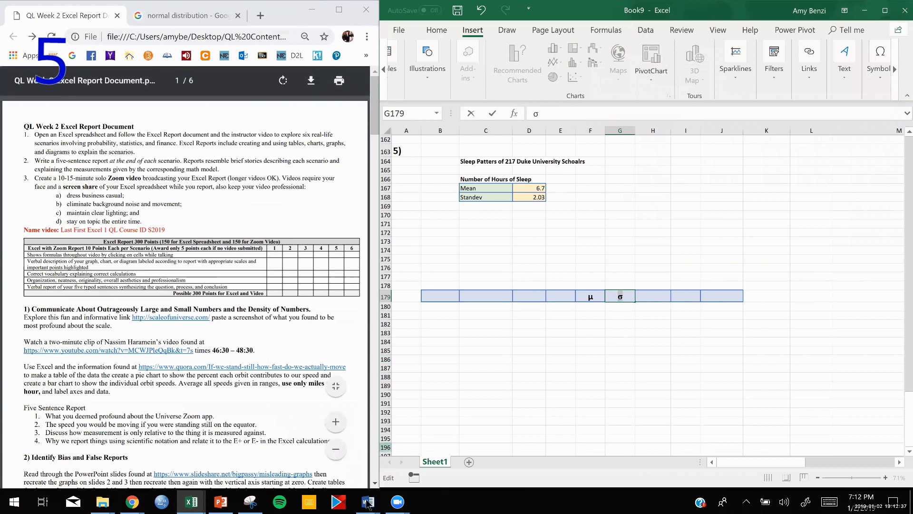
mouse_move(367, 502)
click(357, 462)
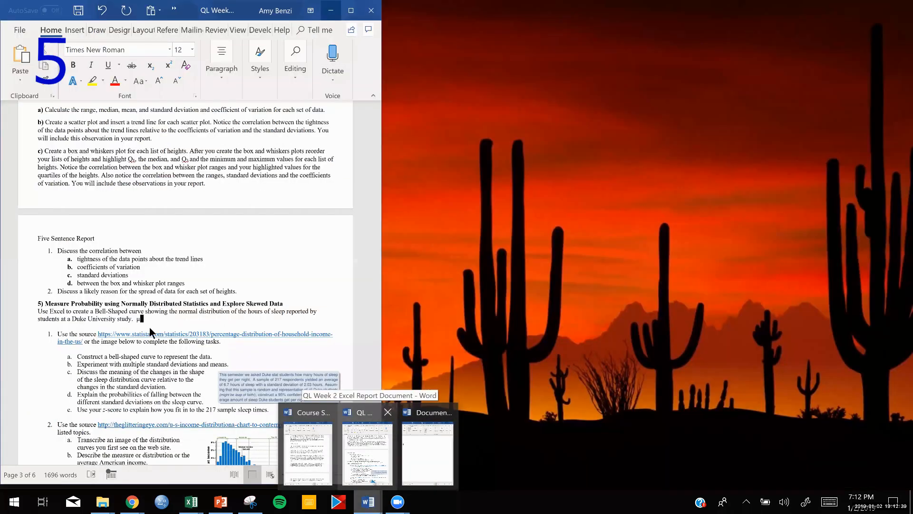
click(166, 317)
key(ctrl+v)
scroll(166, 317, up, 6)
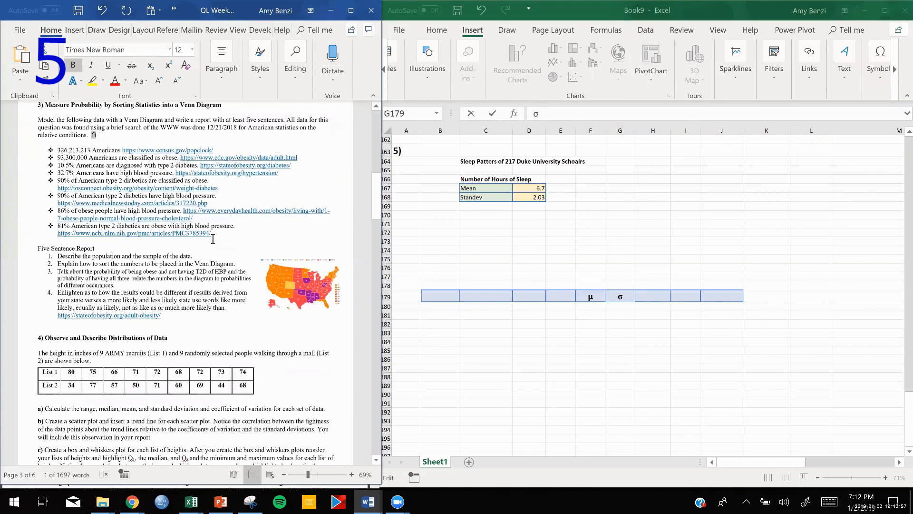
scroll(212, 237, down, 4)
scroll(213, 238, down, 5)
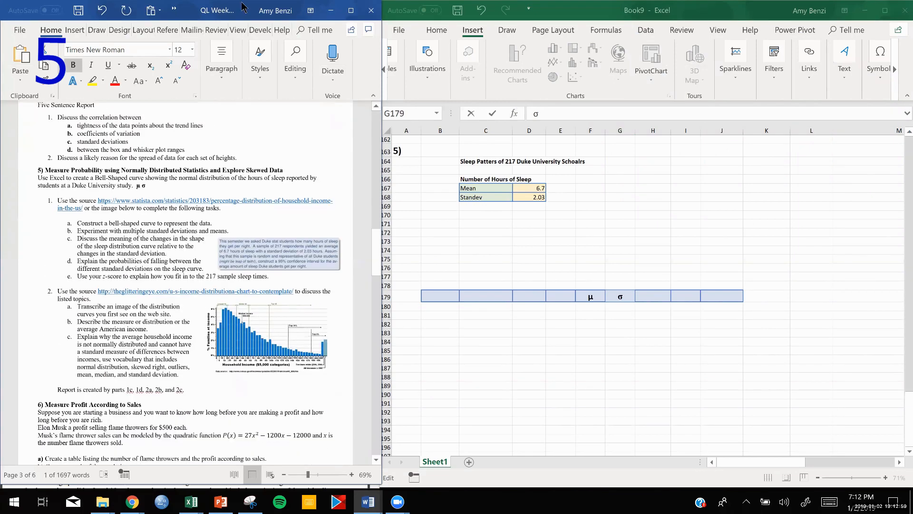
click(330, 10)
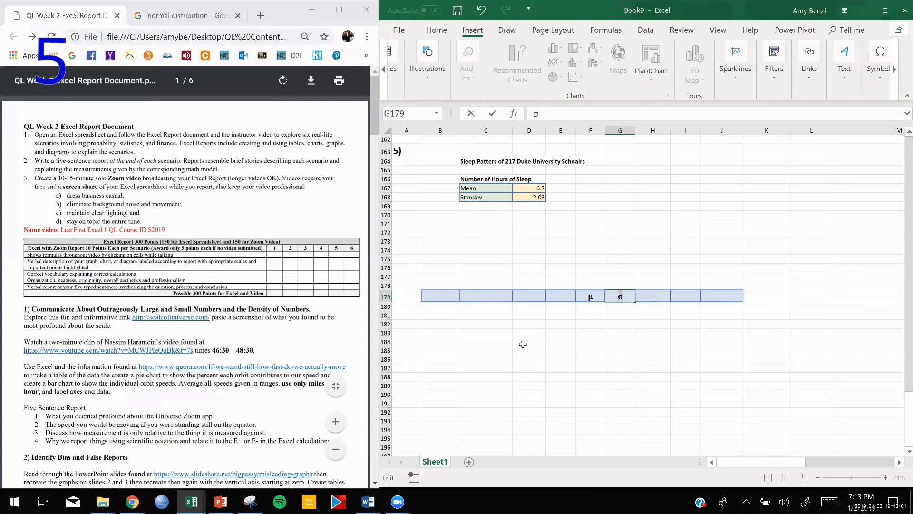
Copy the σ cell G179 into H179:J179 and B179:E179 so every cell around µ holds a σ.
click(621, 295)
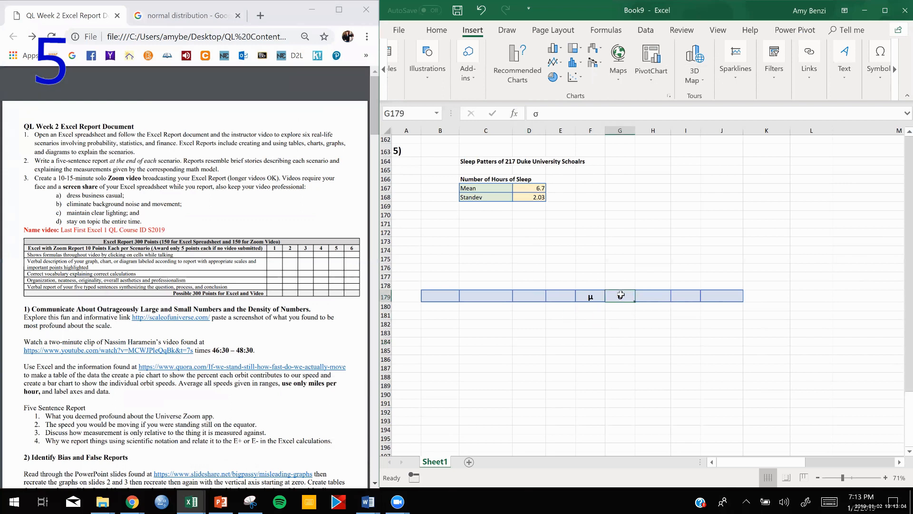
key(ctrl+c)
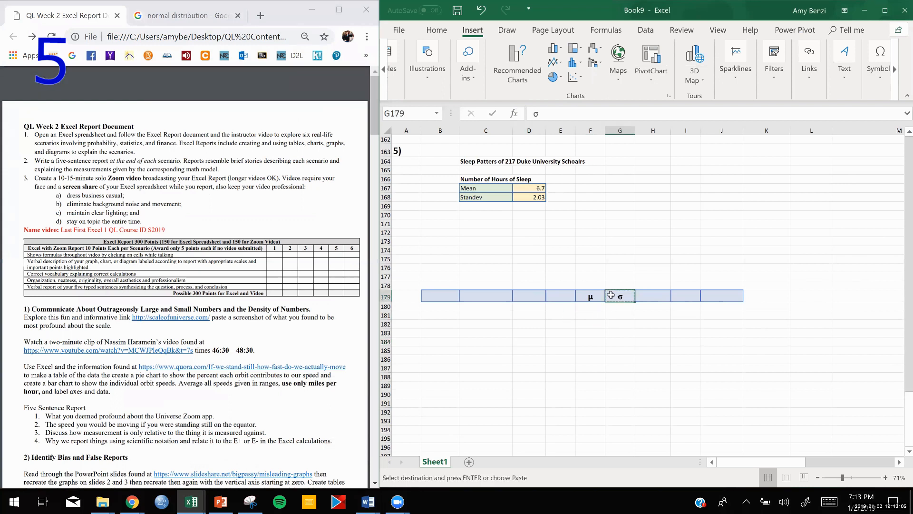
click(654, 295)
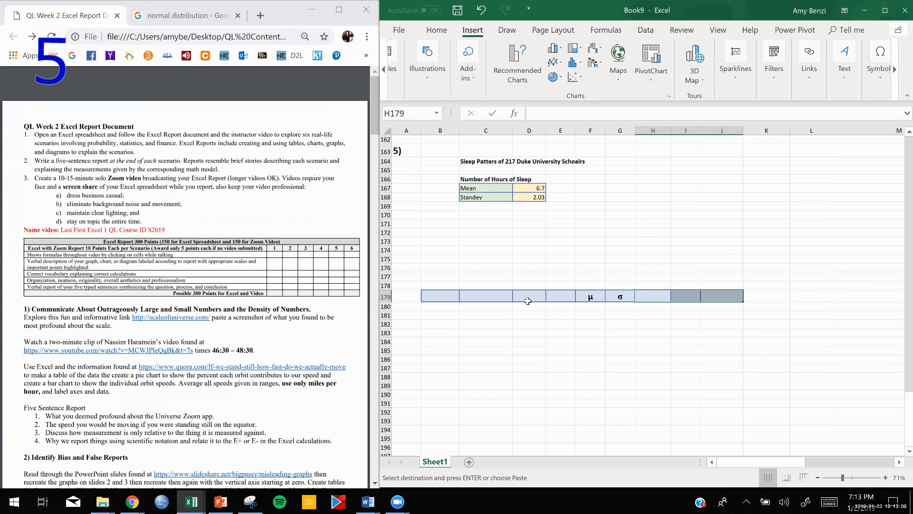
key(ctrl+v)
drag(452, 295, 550, 295)
key(ctrl+v)
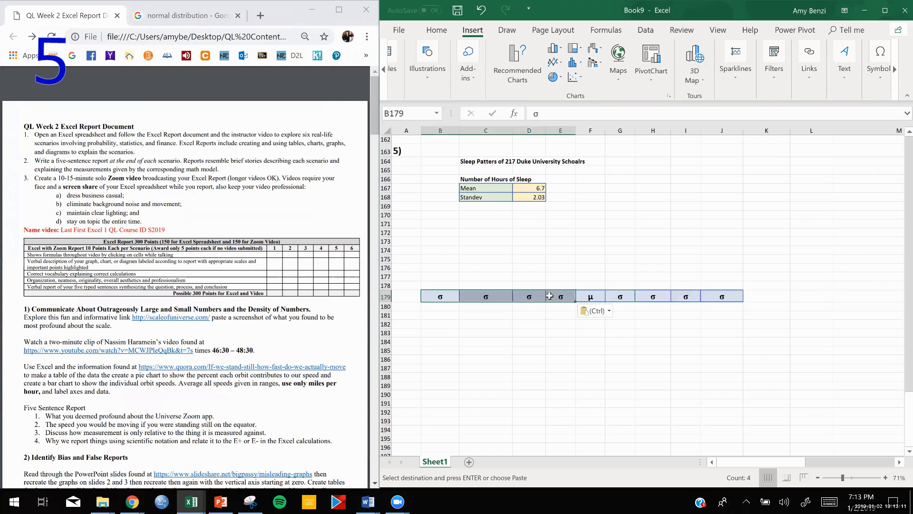
Check the normal distribution image's axis labels in Chrome and number cells G179:J179 as 1σ, 2σ, 3σ and 4σ.
double_click(621, 295)
click(209, 19)
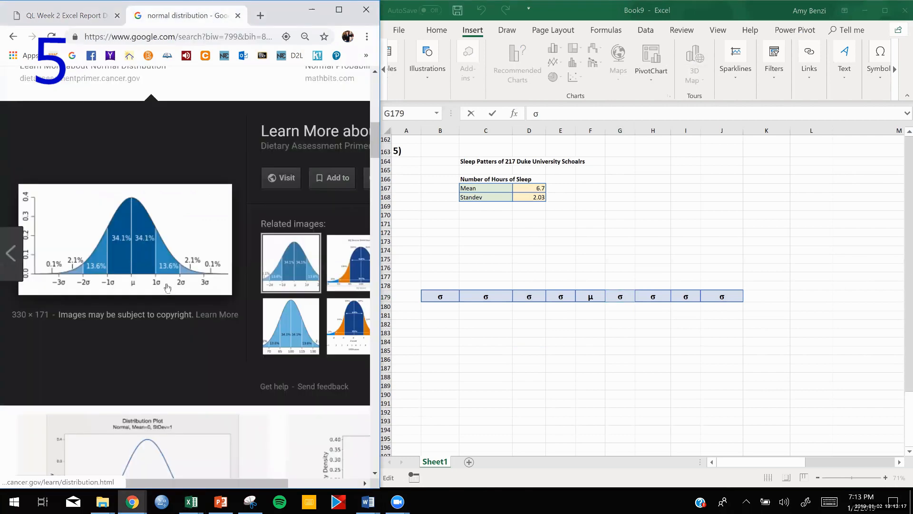
click(84, 16)
click(612, 294)
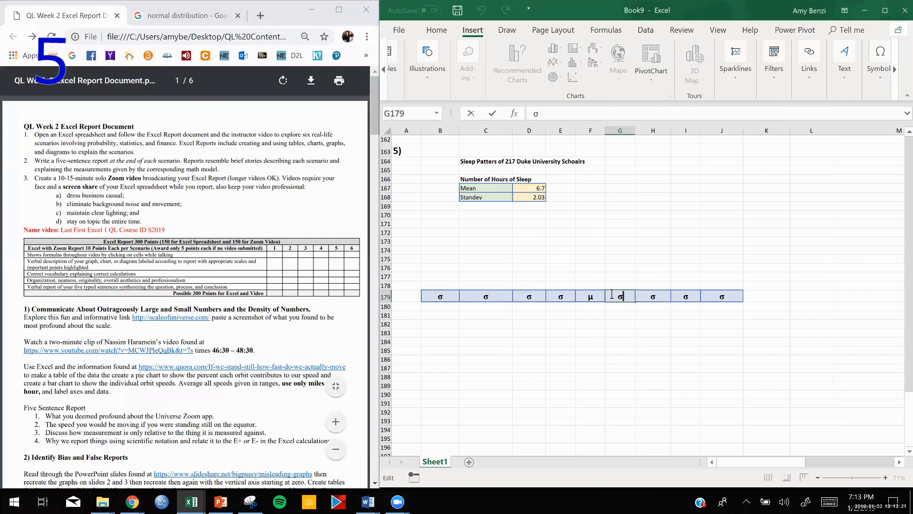
text(1)
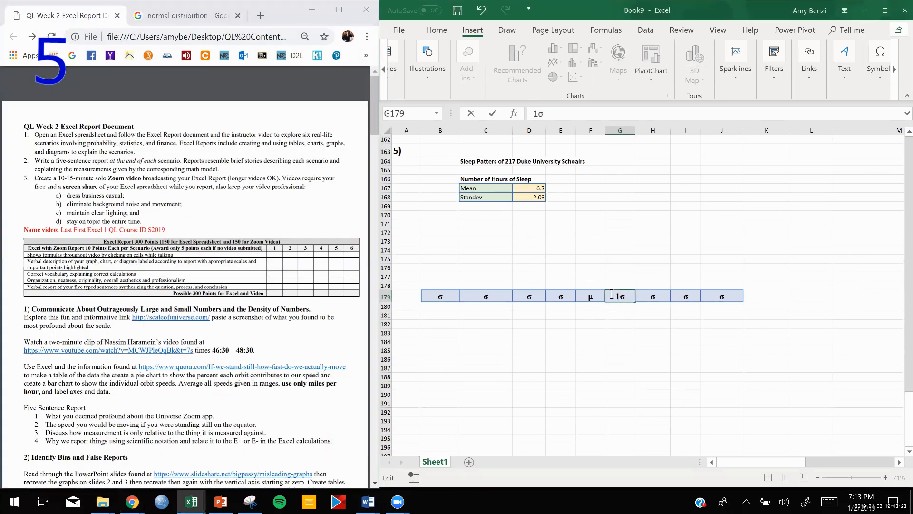
double_click(646, 296)
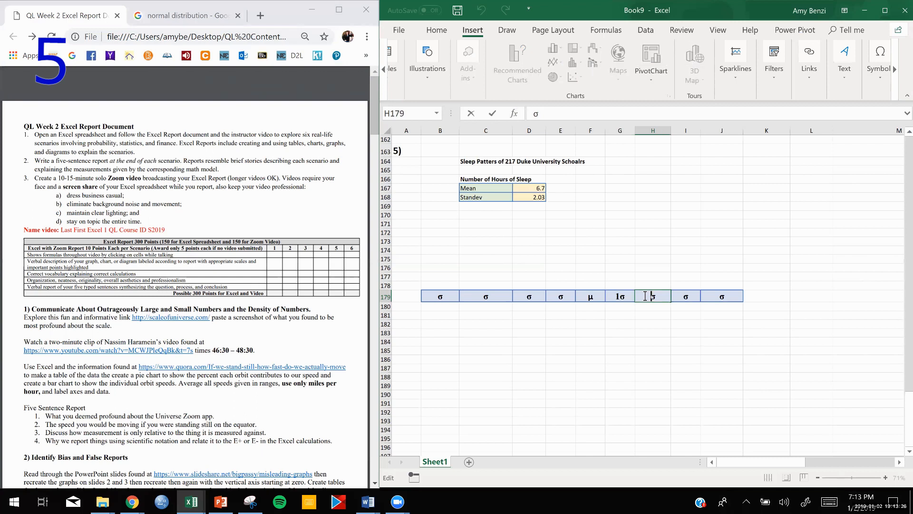
text(2)
double_click(677, 296)
text(3)
double_click(709, 295)
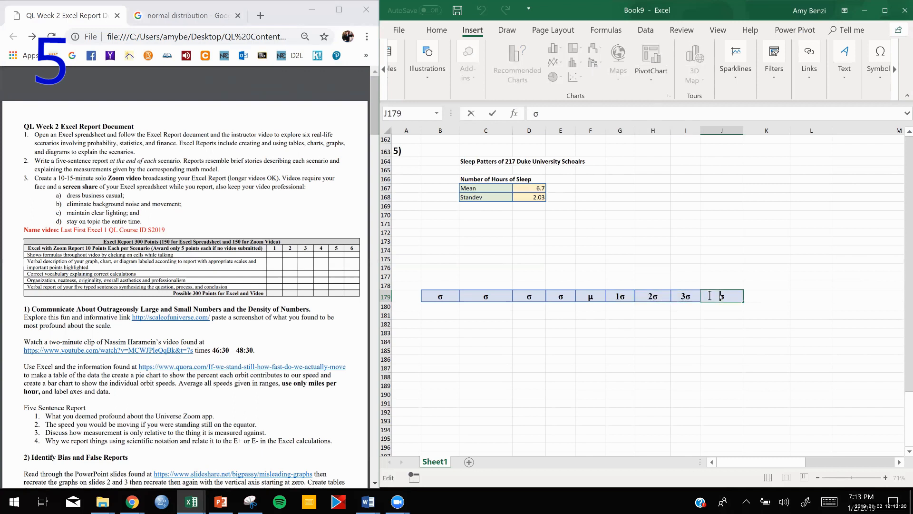
text(4)
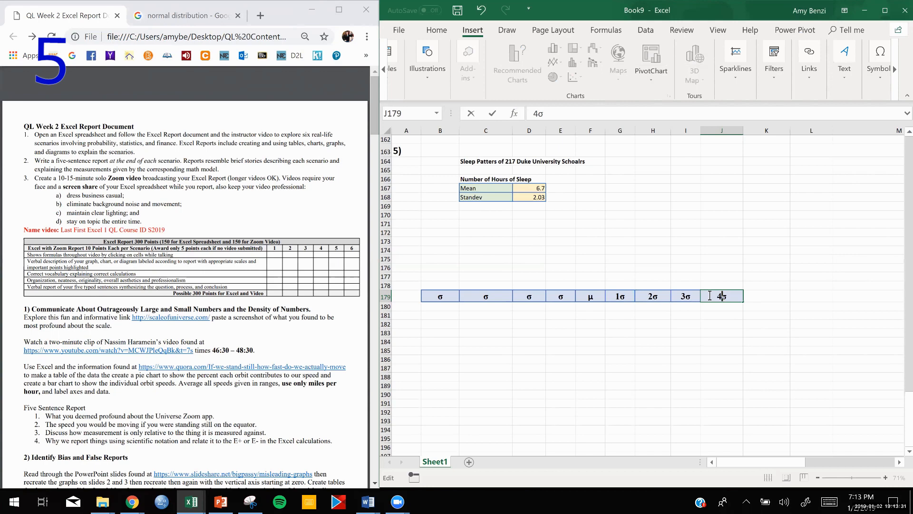
Label E179 as -1σ, with a leading apostrophe so that Excel treats the entry as text.
double_click(554, 297)
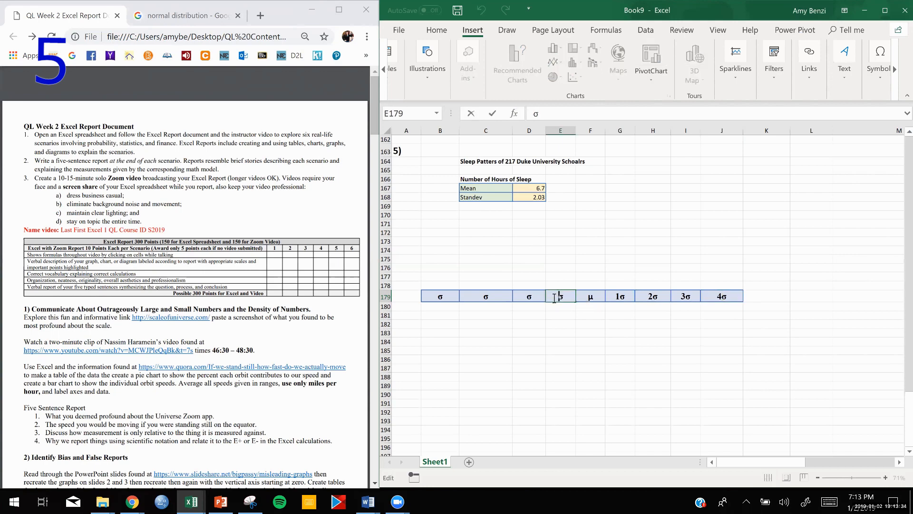
text(-1)
double_click(521, 294)
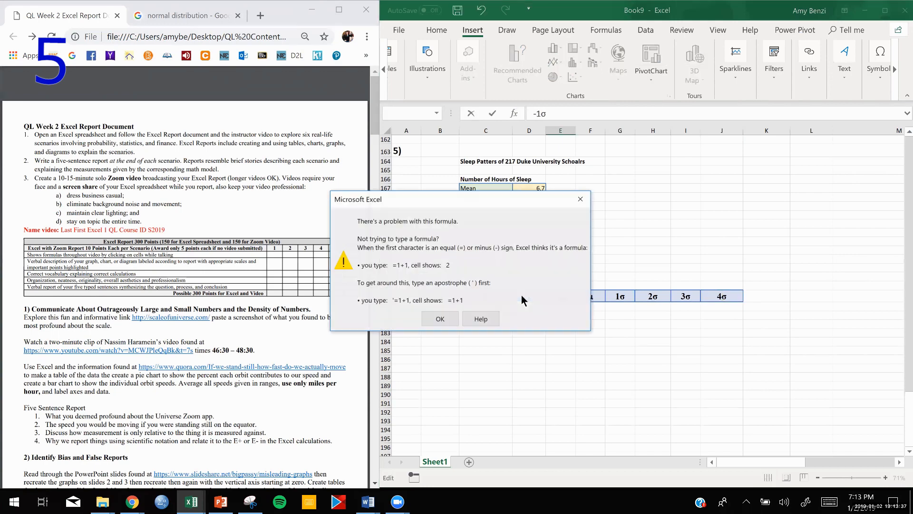
click(436, 317)
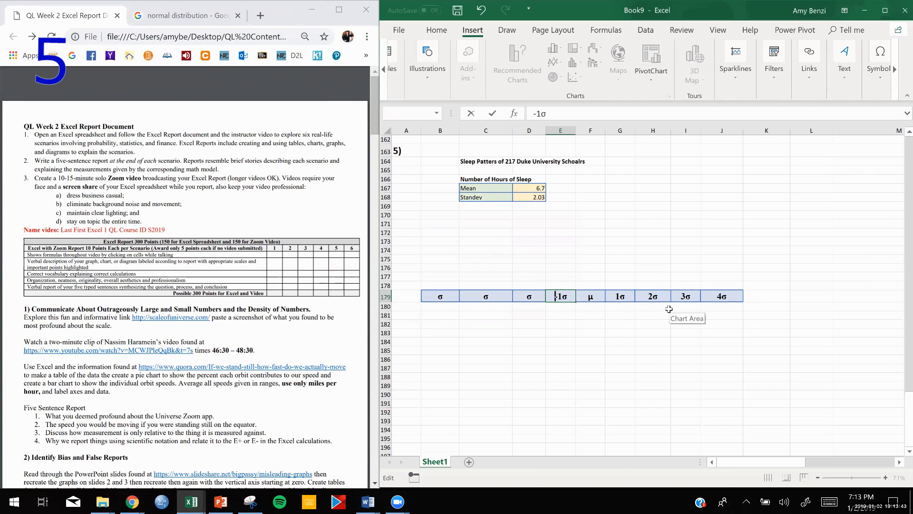
click(601, 315)
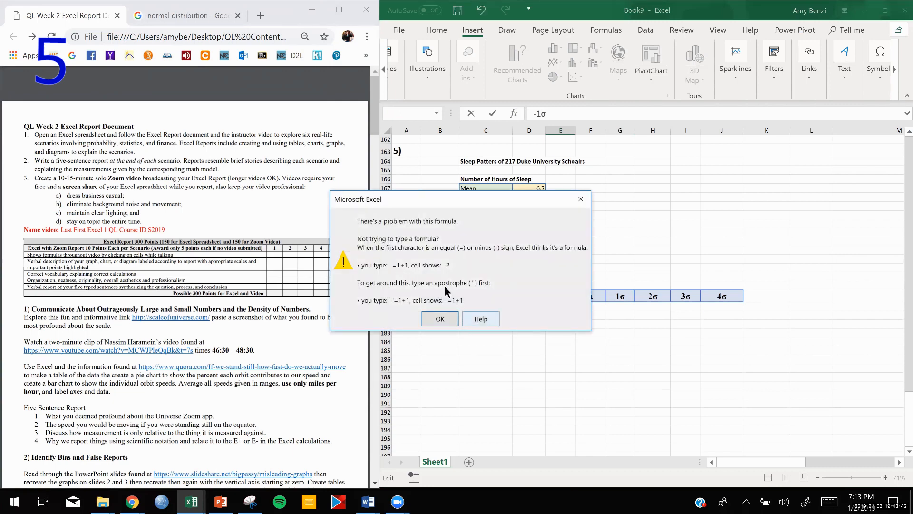
click(449, 319)
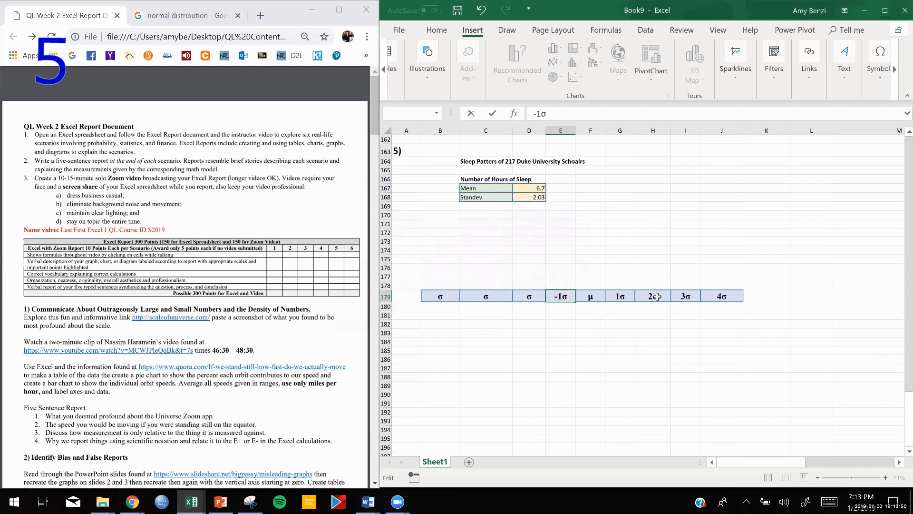
text(')
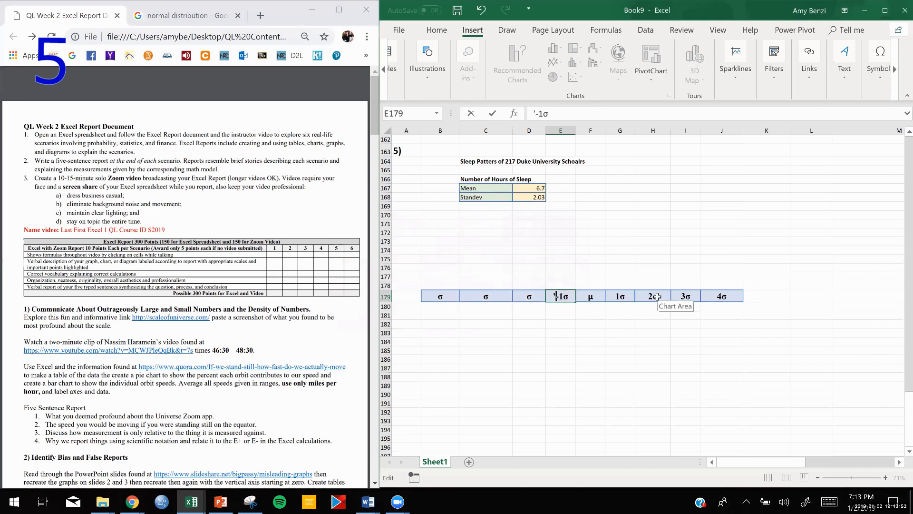
key(Return)
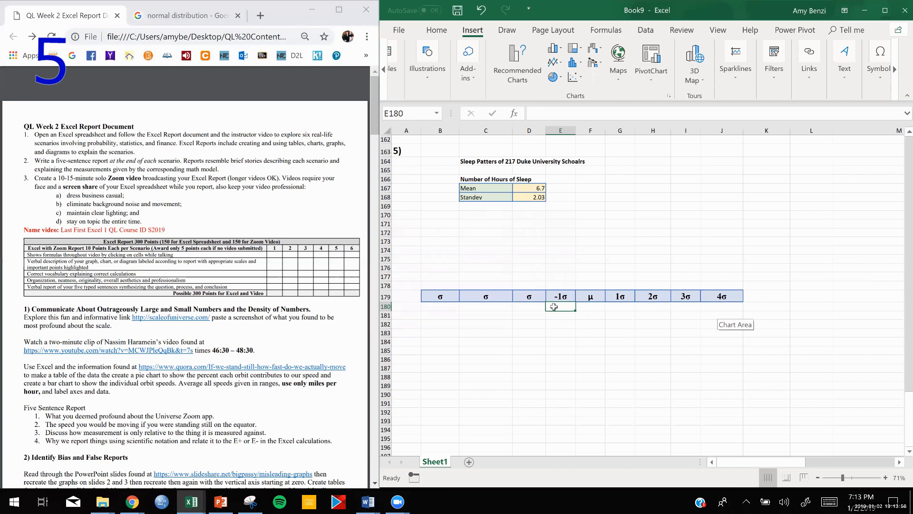
Label D179 as -2σ, with a leading apostrophe so that Excel treats the entry as text.
click(525, 297)
double_click(525, 297)
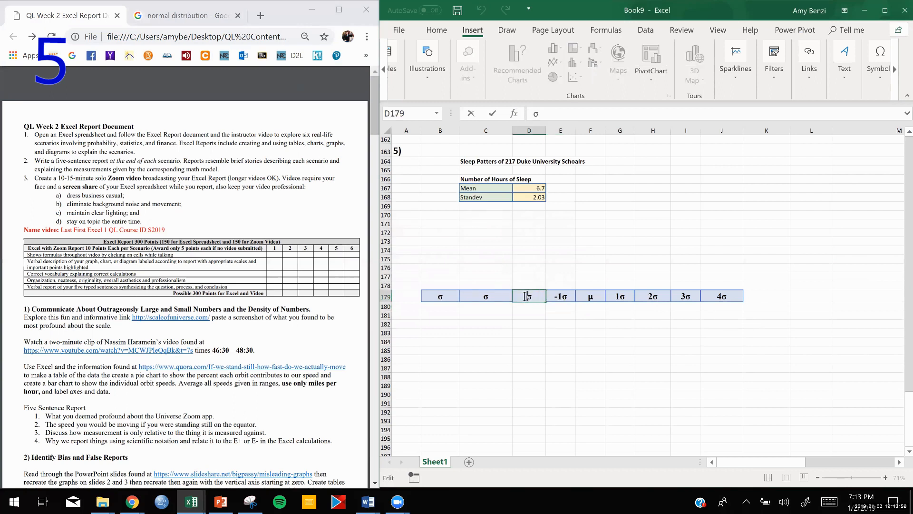
text(-2)
key(Return)
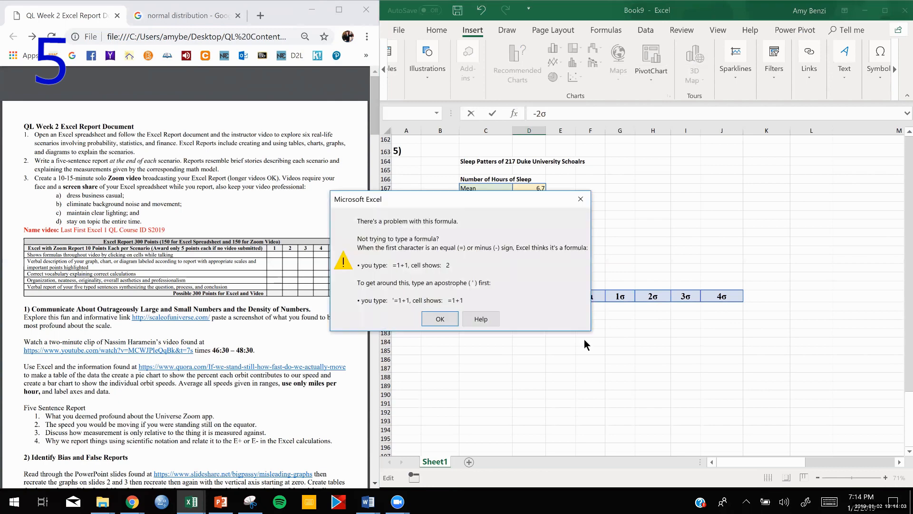
click(449, 317)
click(518, 296)
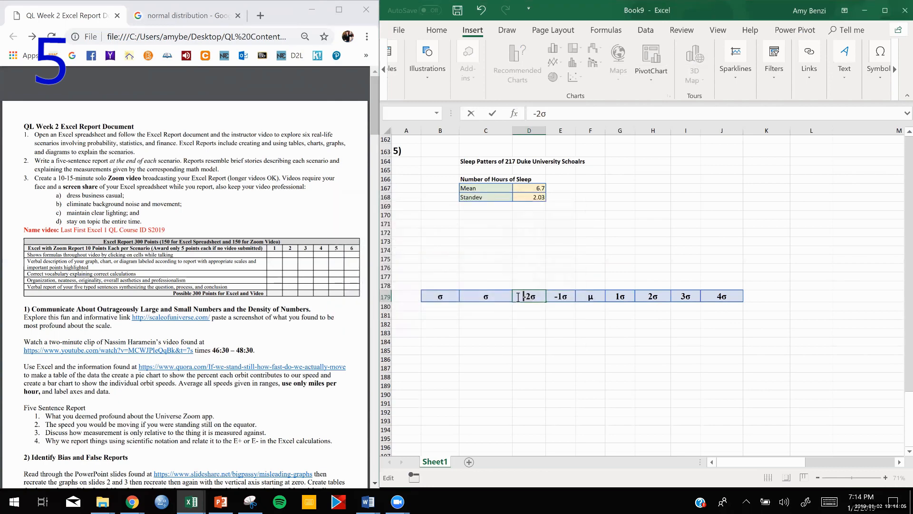
click(557, 322)
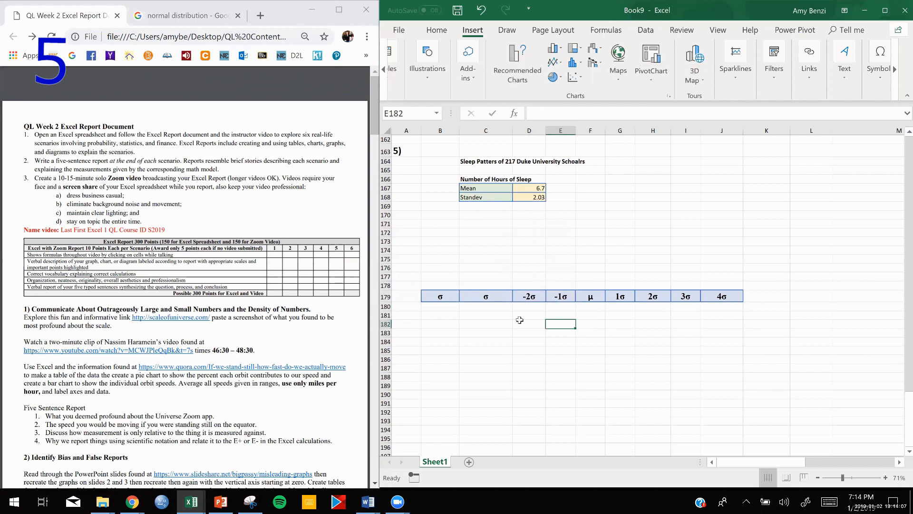
Label C179 as -3σ and B179 as -4σ, each entered as text with a leading apostrophe.
double_click(490, 296)
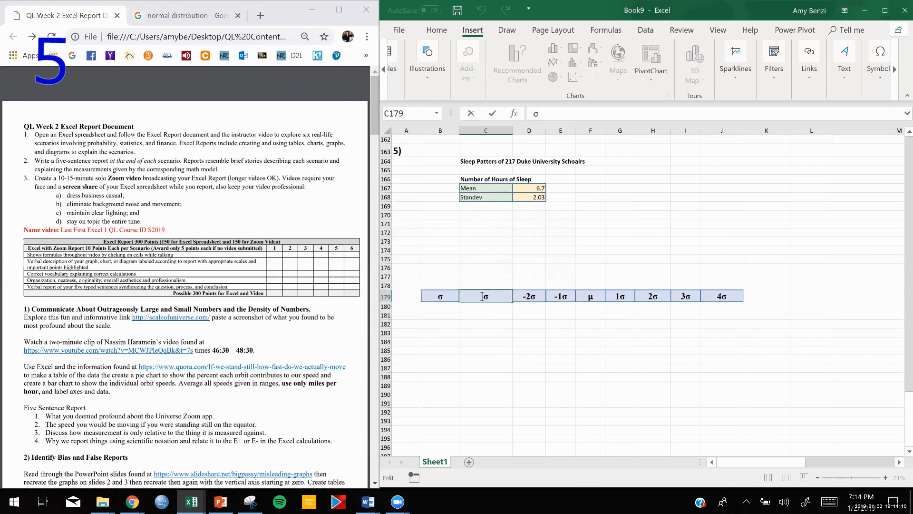
text(-3)
click(500, 333)
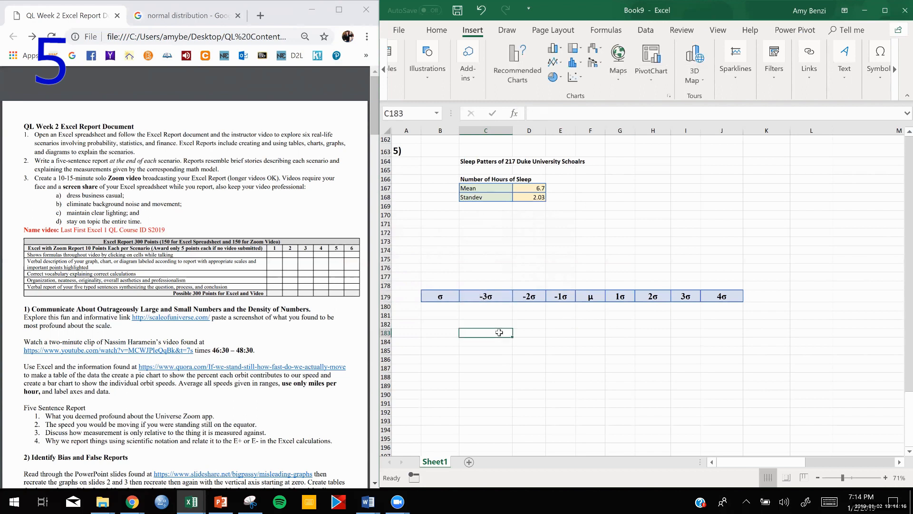
click(434, 296)
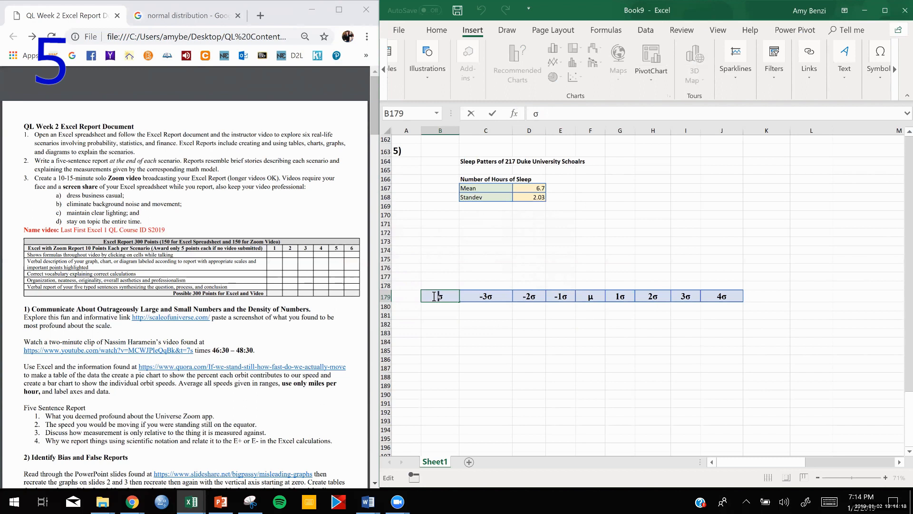
text('-4)
click(528, 359)
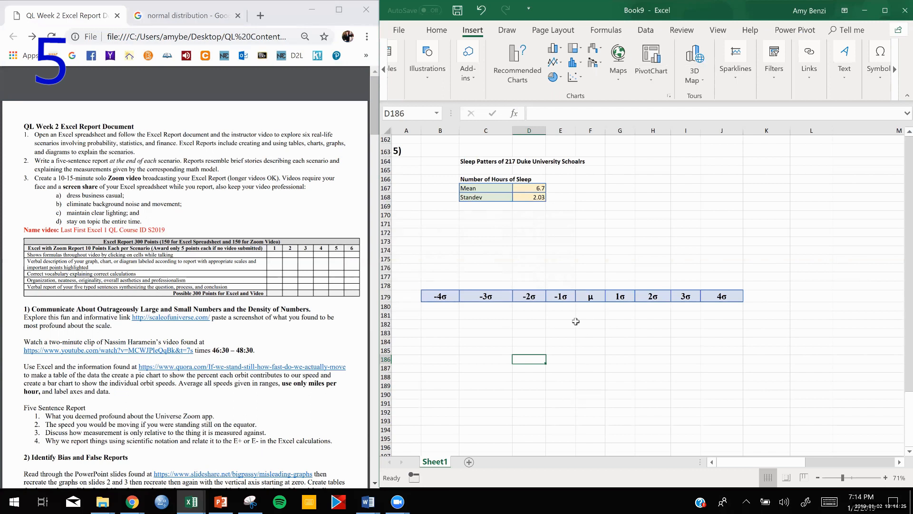
Link F178, above the µ label, to the mean with the formula =D167.
click(594, 285)
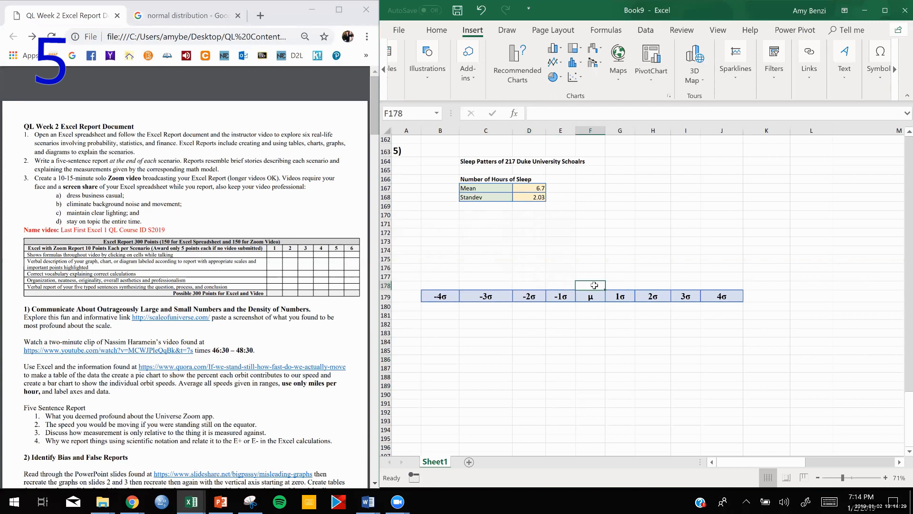
text(=)
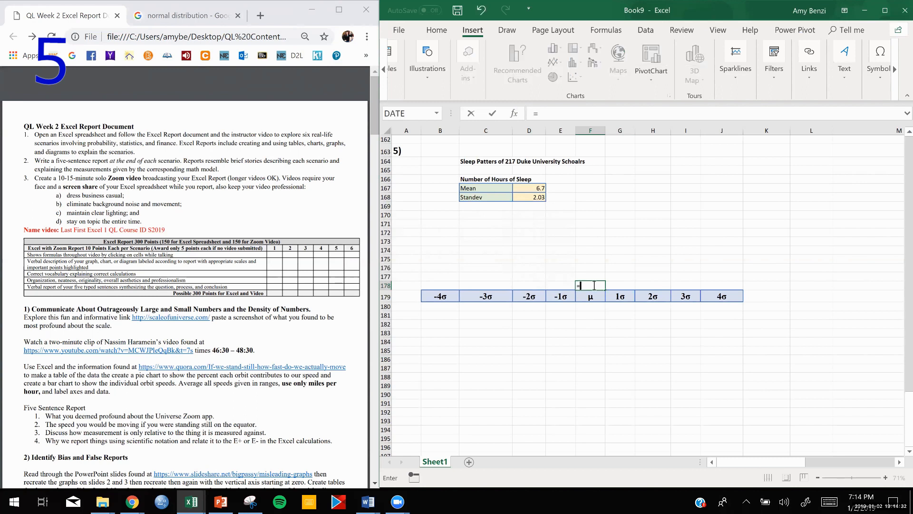
click(536, 188)
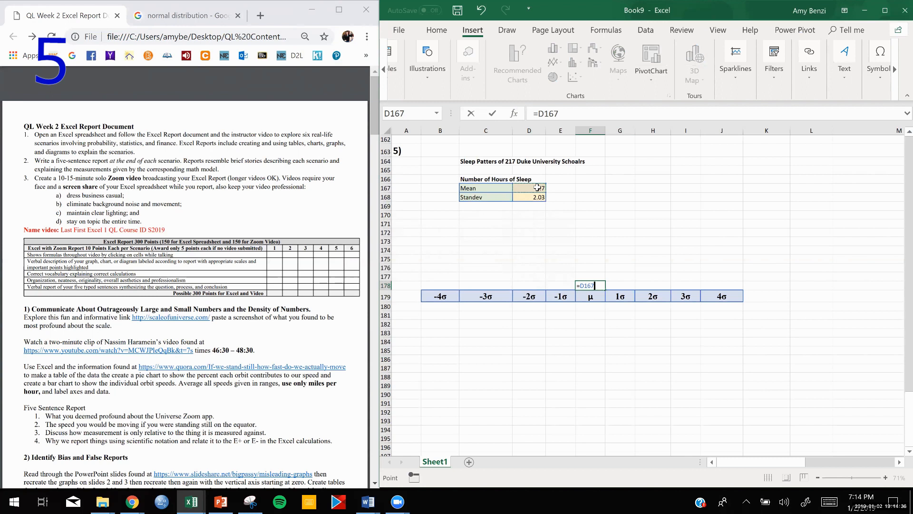
key(Return)
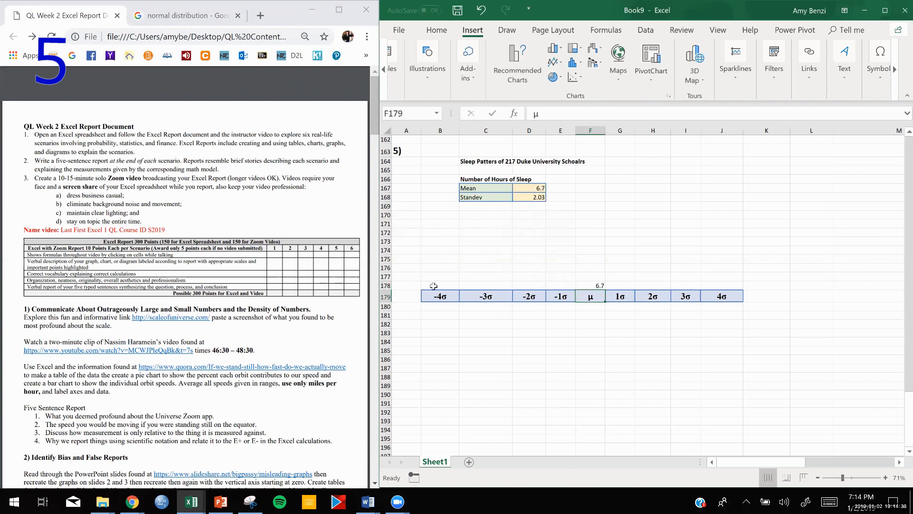
Center B178:J178 horizontally and vertically, make the range bold and add borders to all its cells.
mouse_move(433, 286)
mouse_down()
mouse_move(735, 287)
mouse_move(727, 290)
mouse_up()
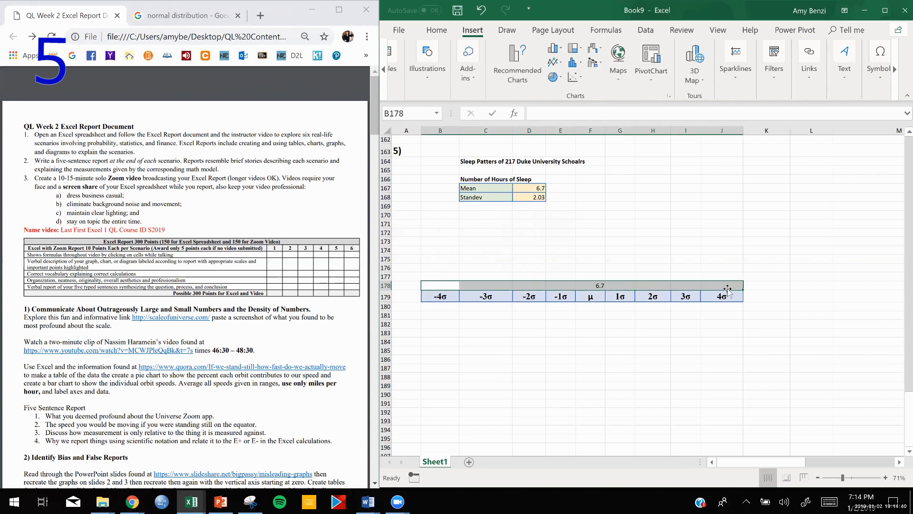
scroll(435, 32, up, 1)
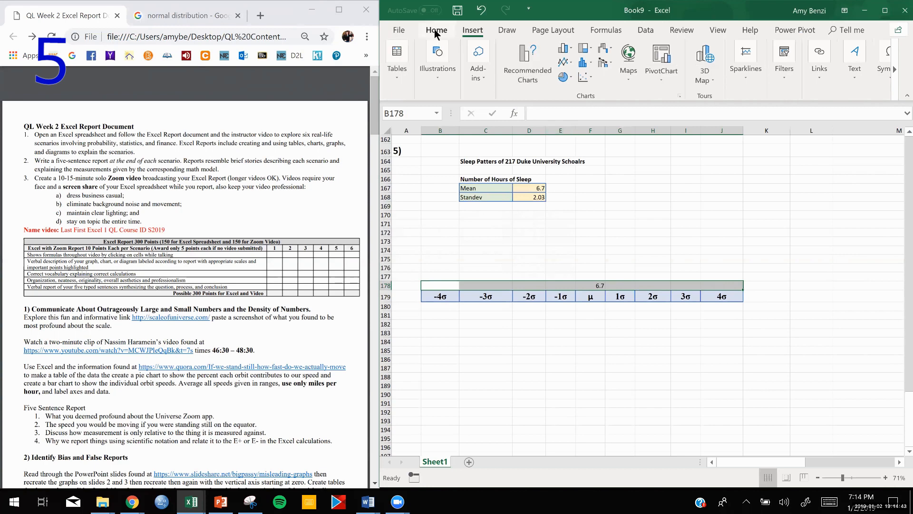
click(434, 30)
click(586, 63)
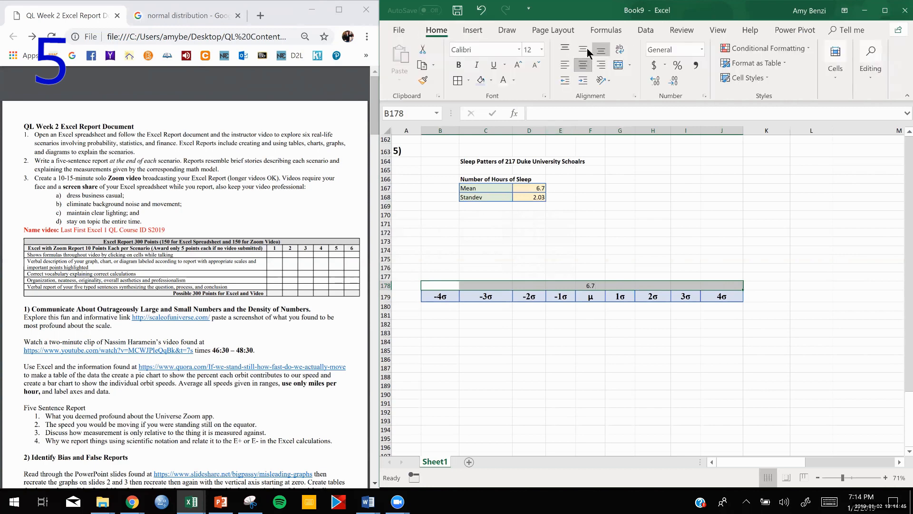
click(586, 48)
click(461, 61)
click(459, 84)
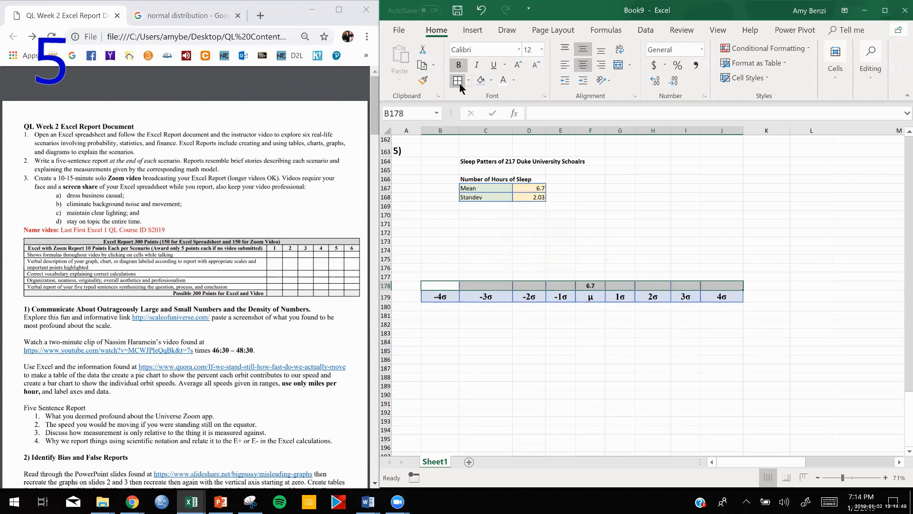
Set the font size of B178:J178 to 14 and fill the range with light blue.
click(542, 49)
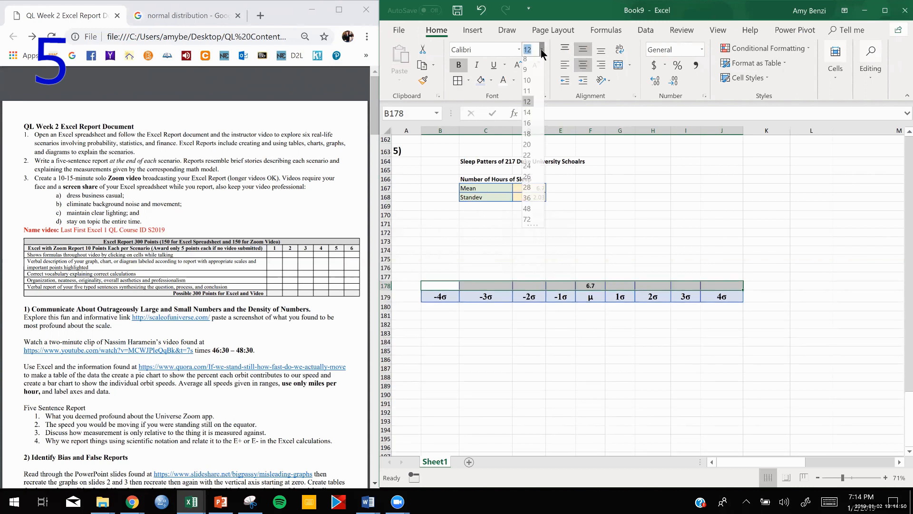
click(527, 113)
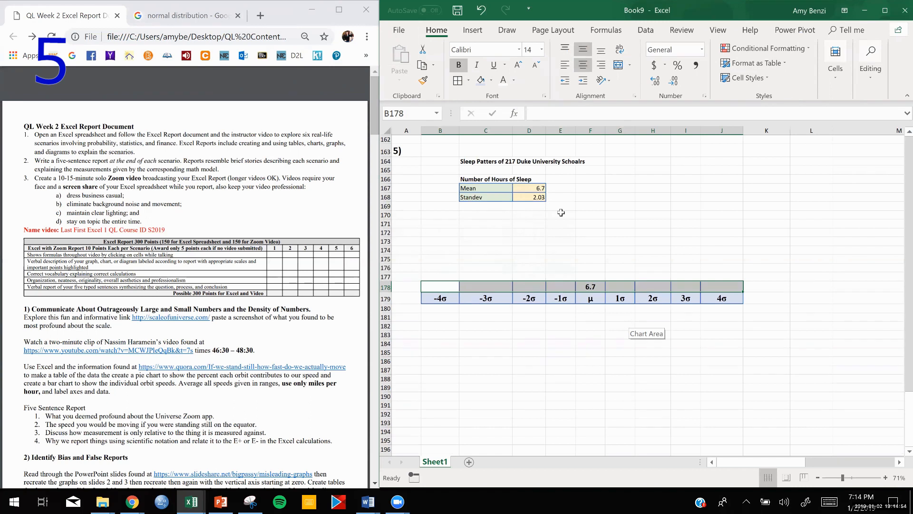
click(492, 81)
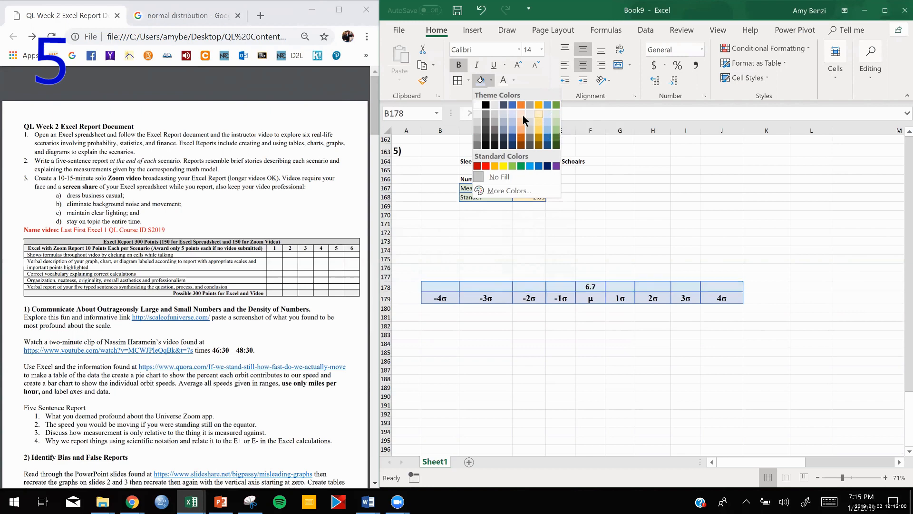
click(510, 113)
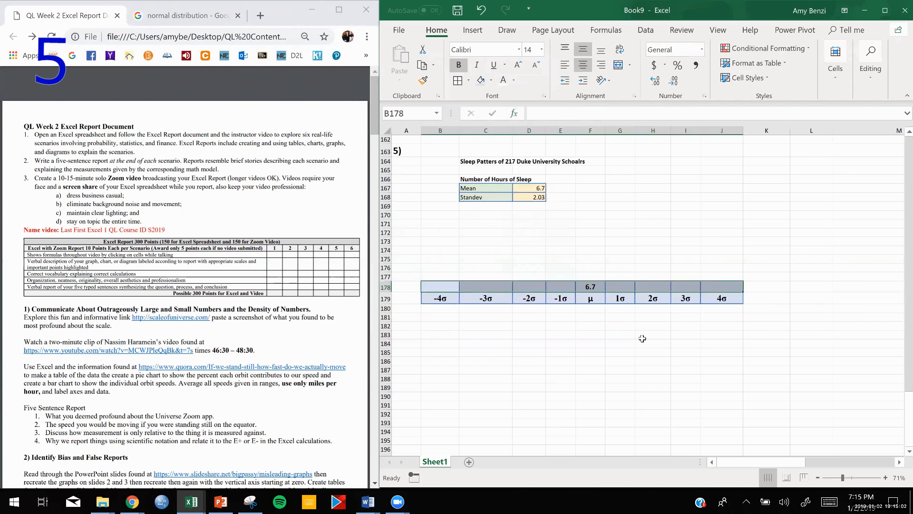
click(632, 370)
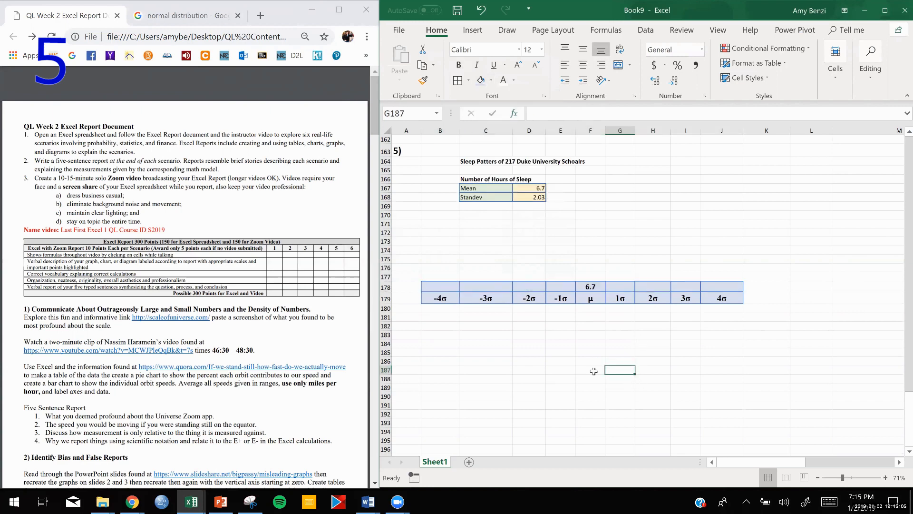
Enter =$F$178+D168 in G178 to add one standard deviation to the fixed mean reference.
double_click(622, 287)
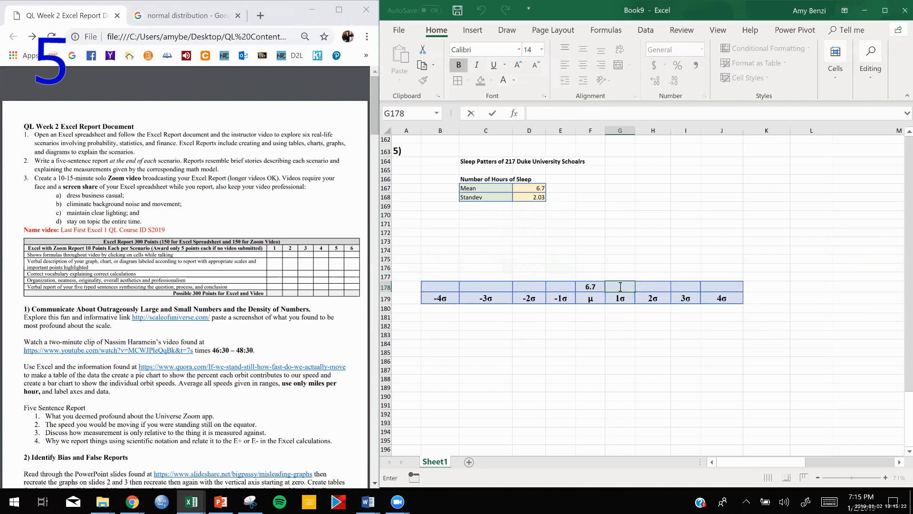
text(=)
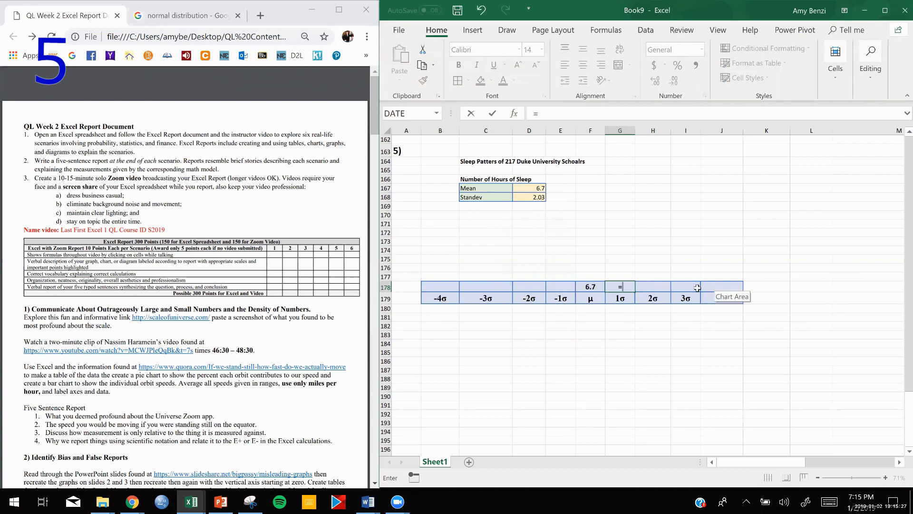
click(589, 284)
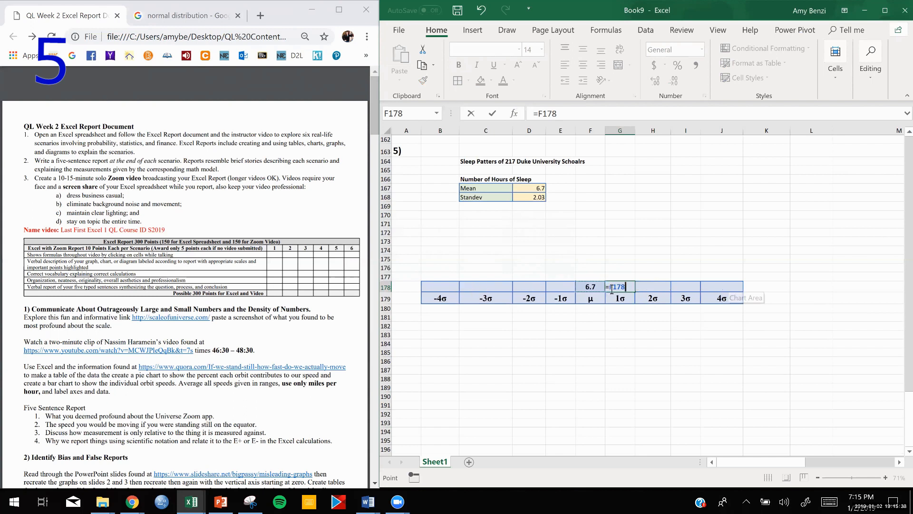
click(632, 286)
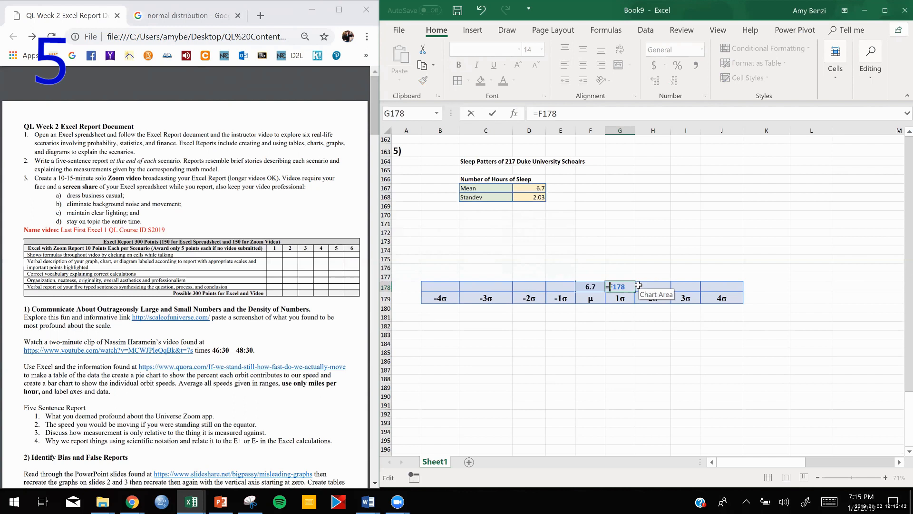
text($F)
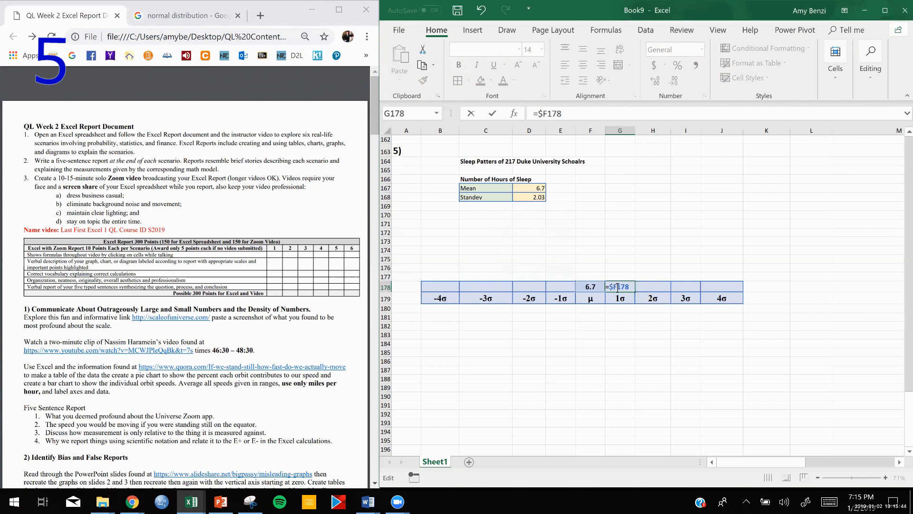
text($178)
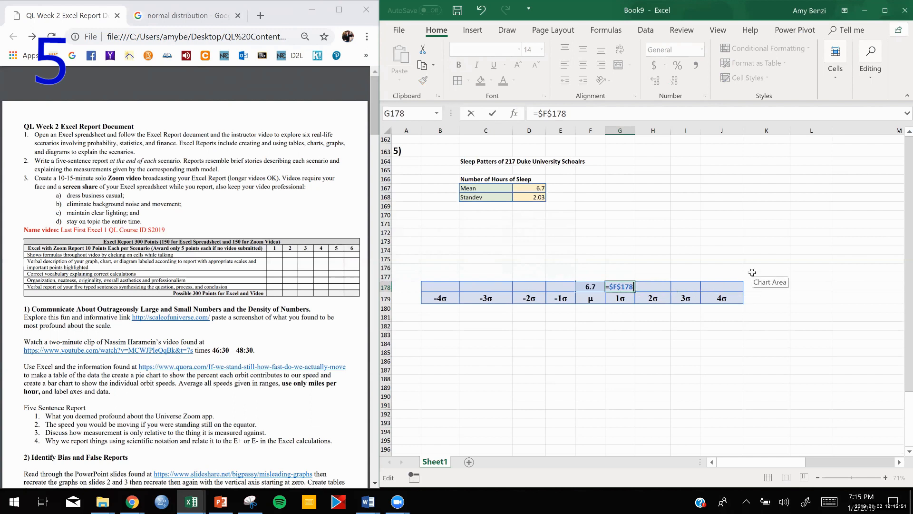
text(+)
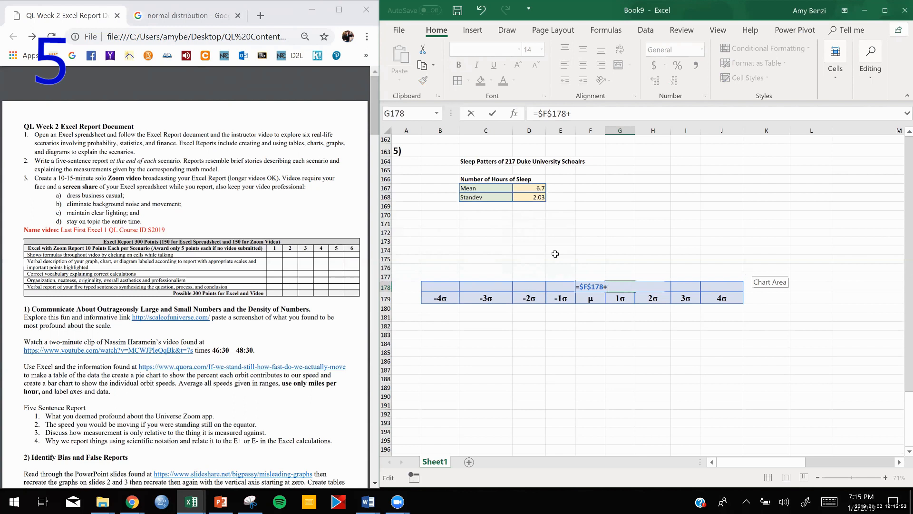
click(531, 197)
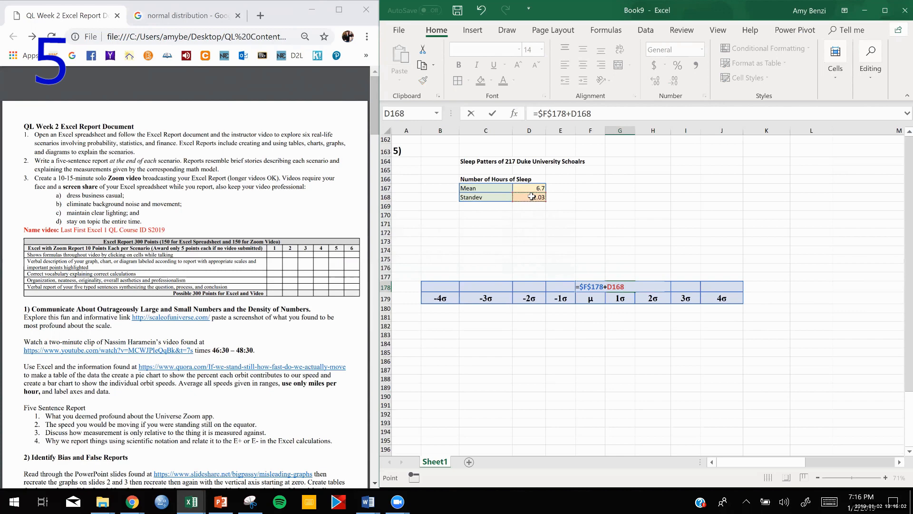
key(Return)
Check the formulas behind the mean in F178 and the 1σ value in G178.
click(588, 286)
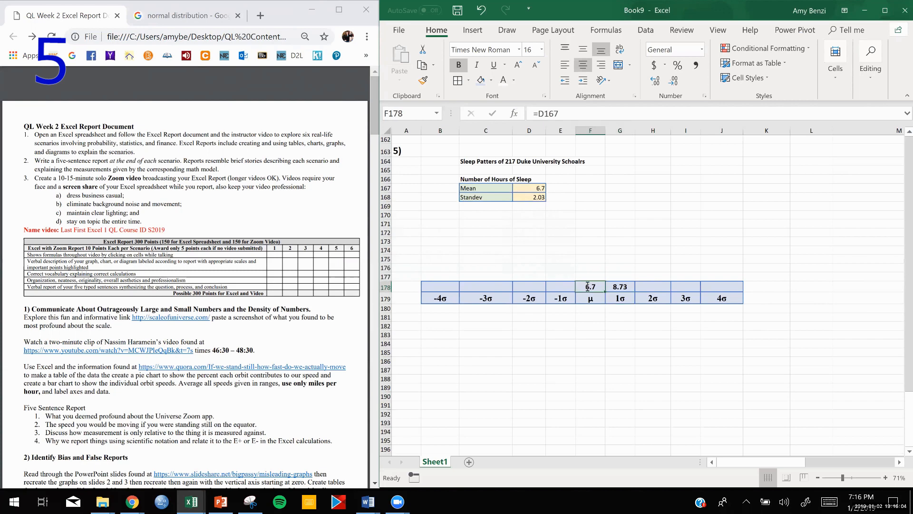
key(Down)
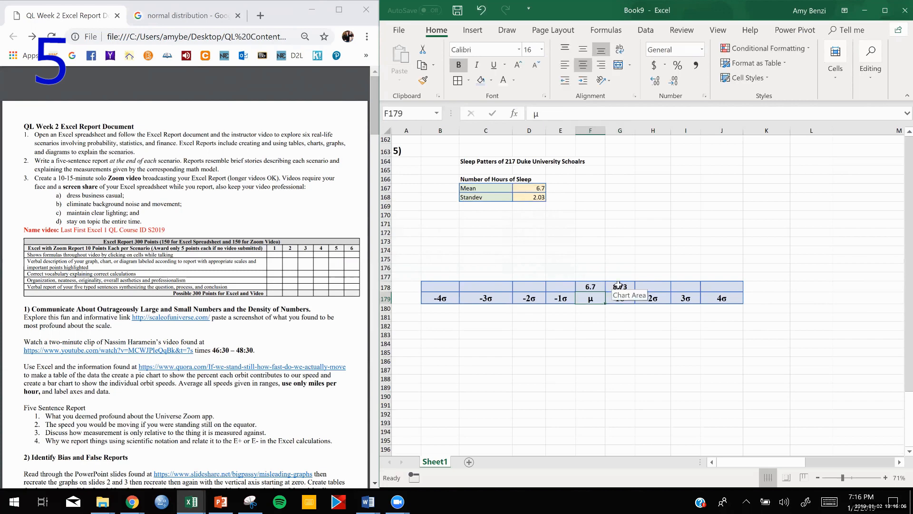
click(618, 286)
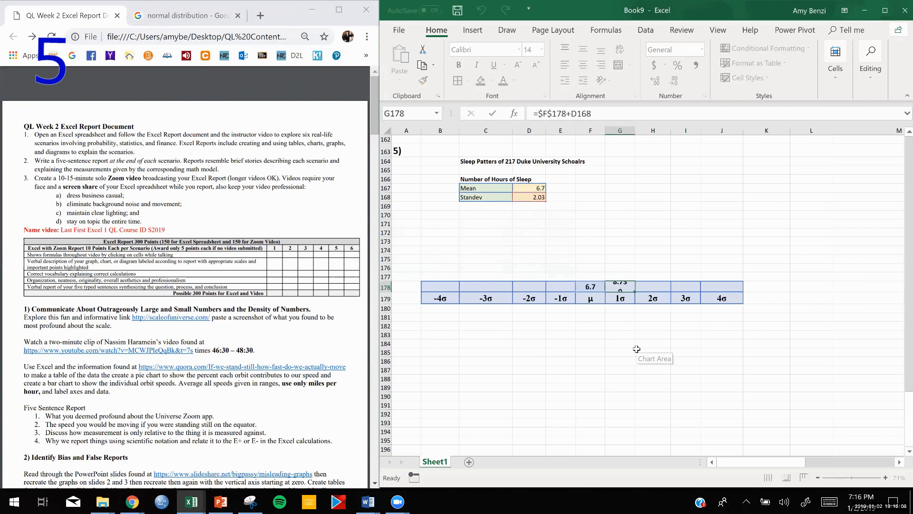
key(Down)
click(623, 287)
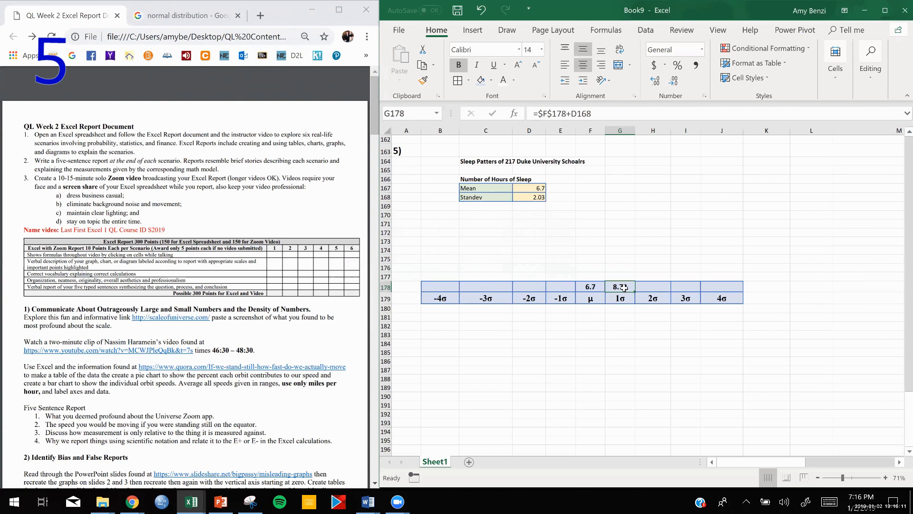
Make the standard deviation reference in G178 absolute so the formula reads =$F$178+$D$168.
drag(635, 291, 636, 291)
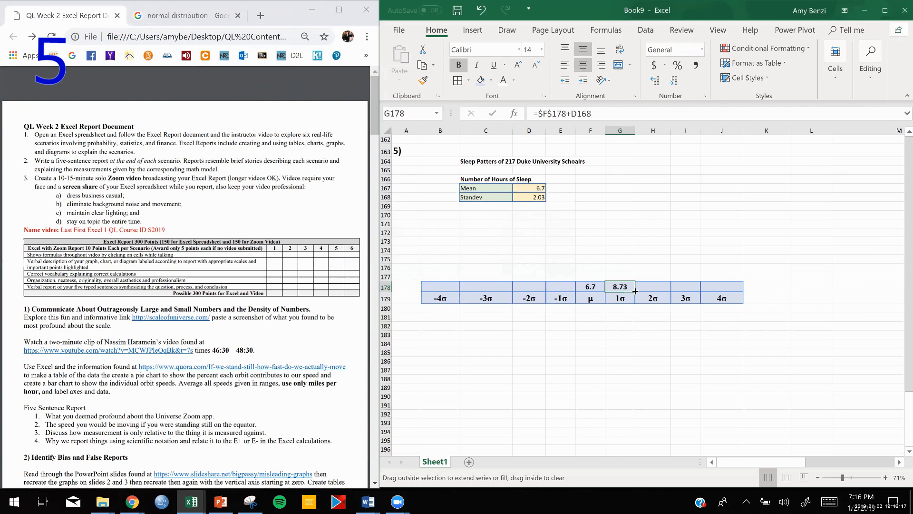
drag(636, 291, 635, 291)
double_click(616, 286)
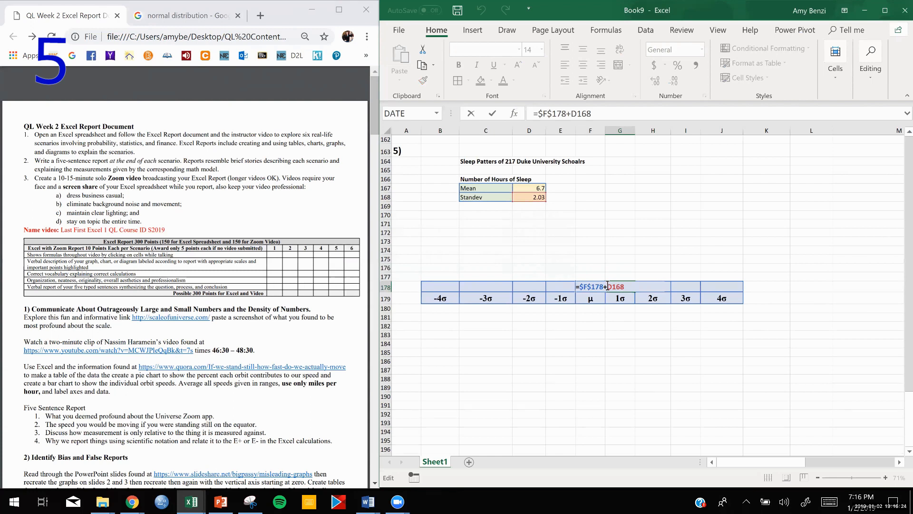
click(607, 286)
text($)
click(616, 286)
text($D$)
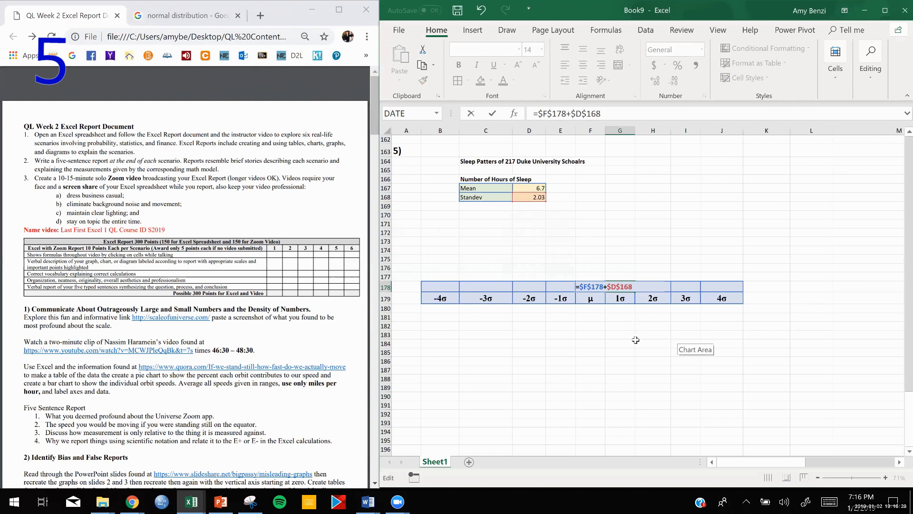
key(Return)
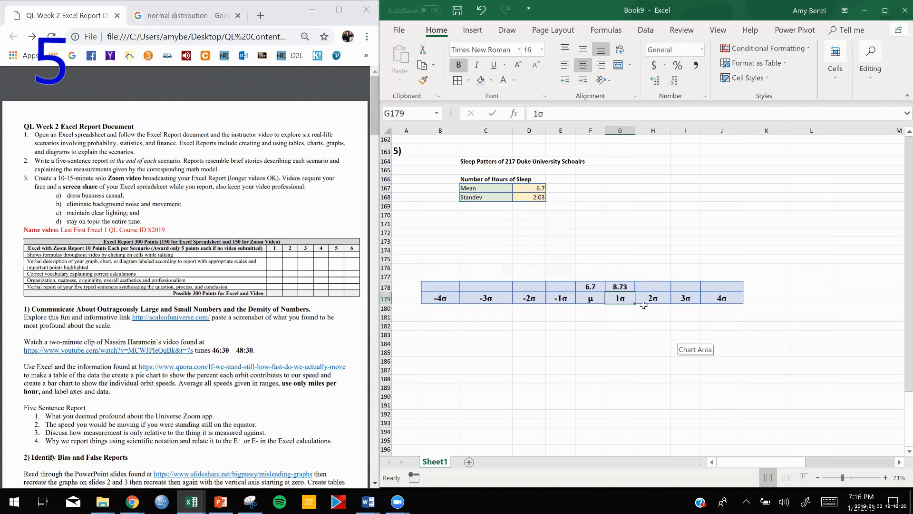
Fill the G178 formula across to J178 and copy G178:J178 into B178:E178.
click(621, 286)
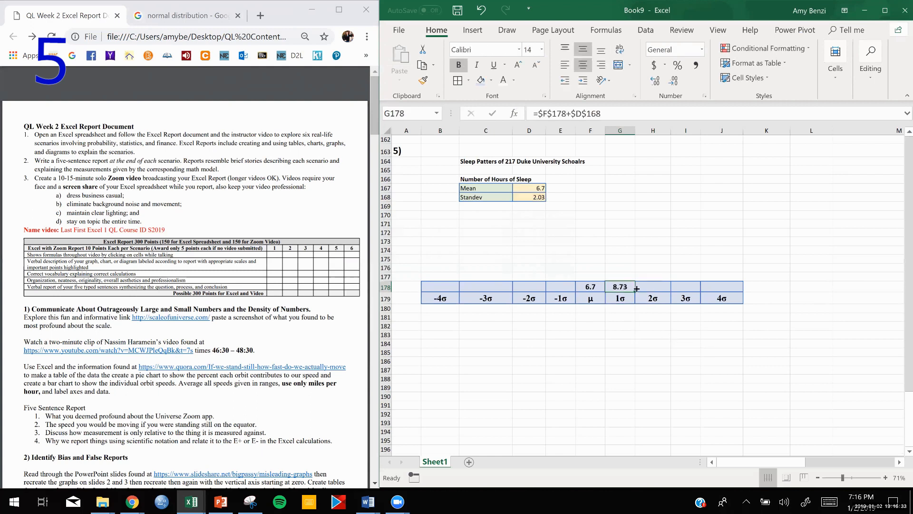
drag(634, 291, 730, 287)
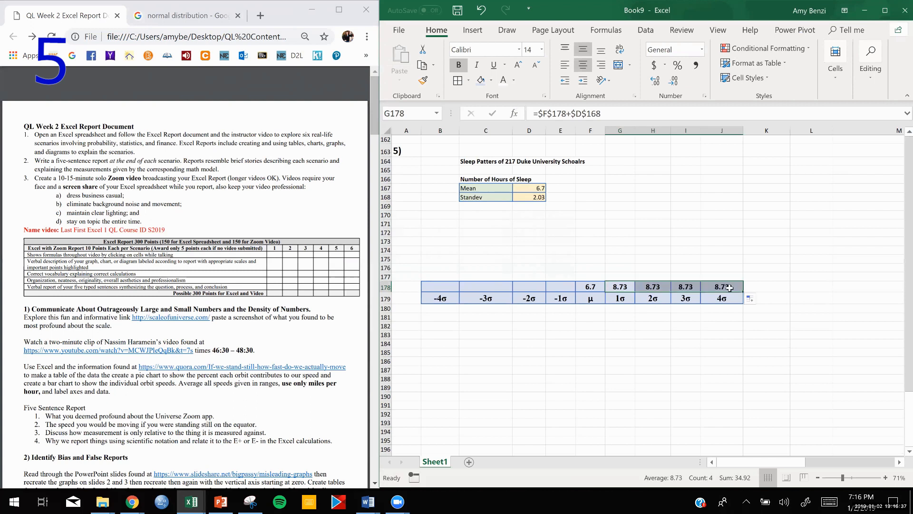
key(ctrl+c)
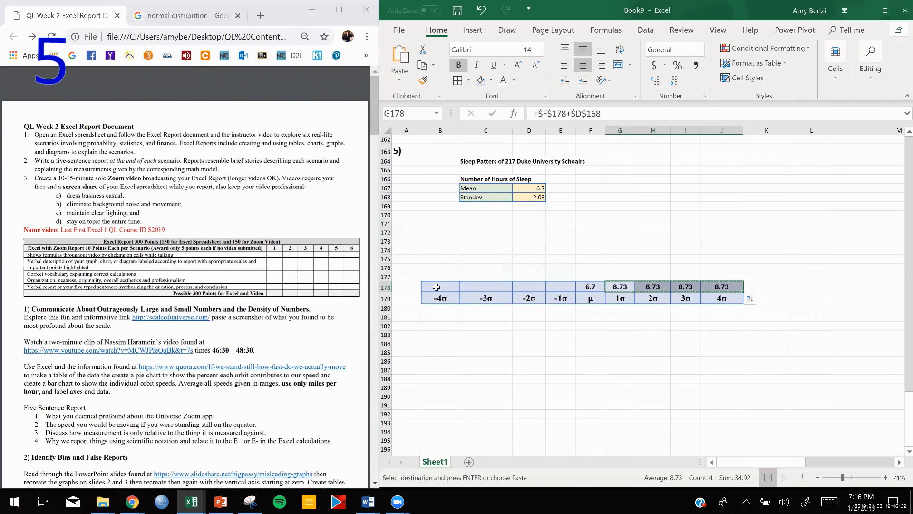
drag(436, 286, 562, 288)
key(ctrl+v)
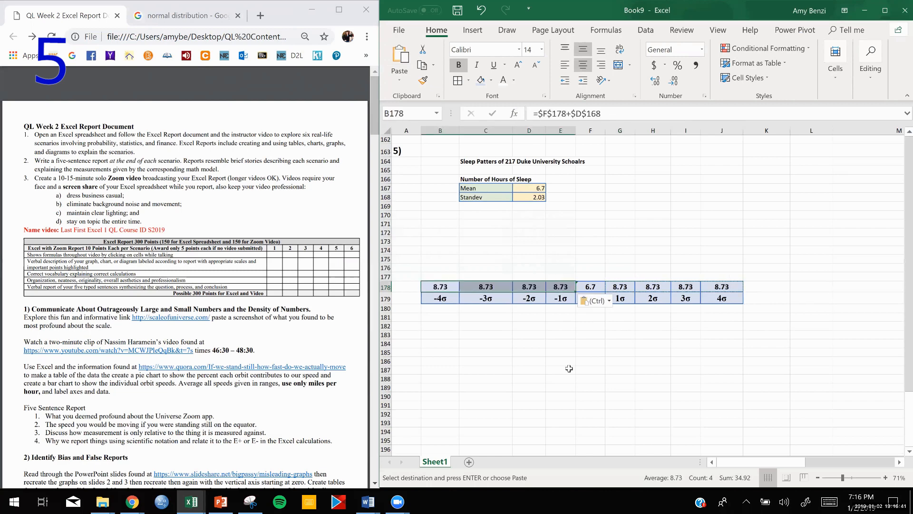
click(569, 369)
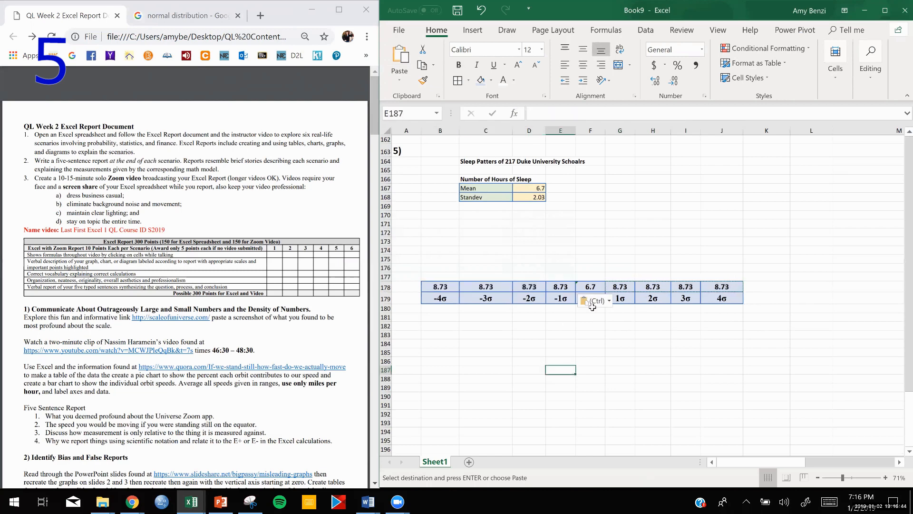
key(Escape)
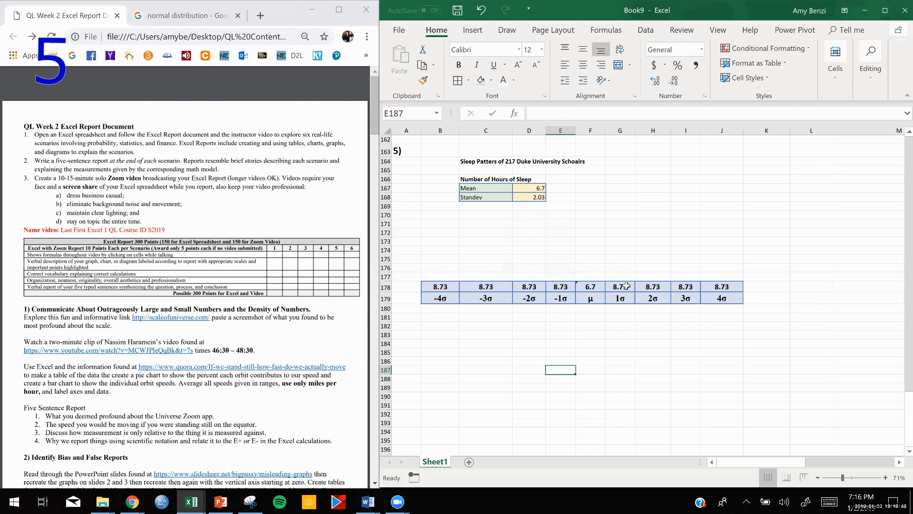
Change the 2σ formula in H178 to =$F$178+2*$D$168 and the 3σ formula in I178 to =$F$178+3*$D$168.
double_click(651, 285)
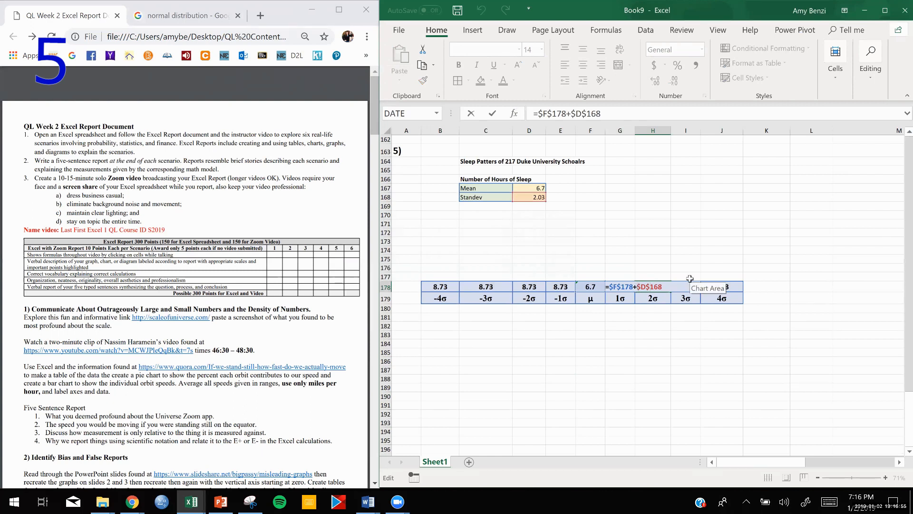
text(2*)
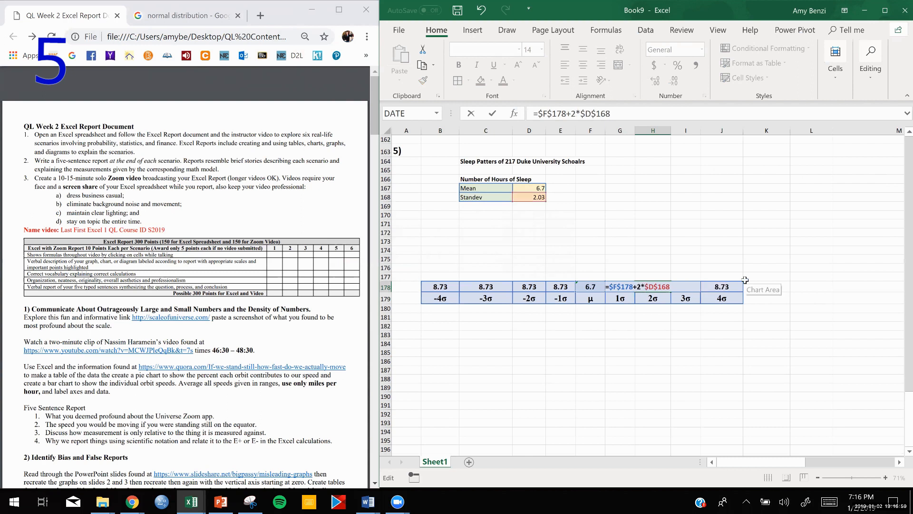
key(Return)
click(685, 286)
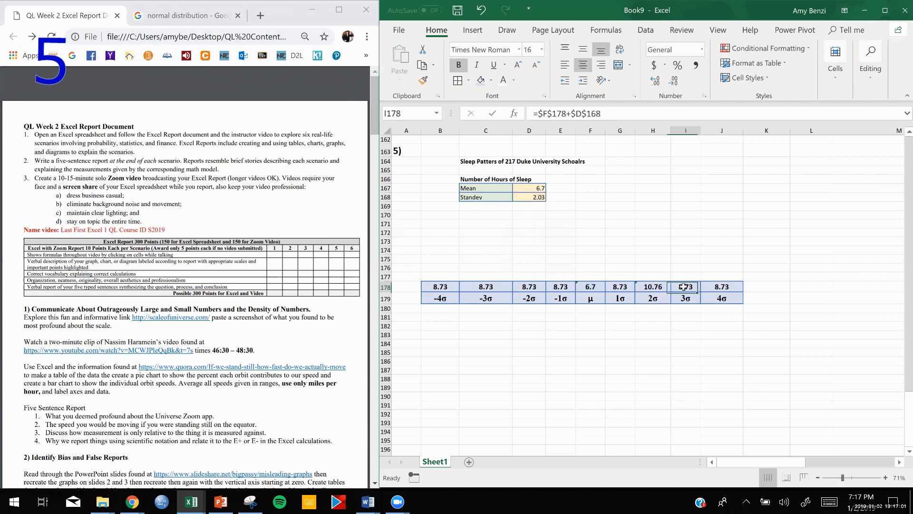
double_click(685, 286)
text(3)
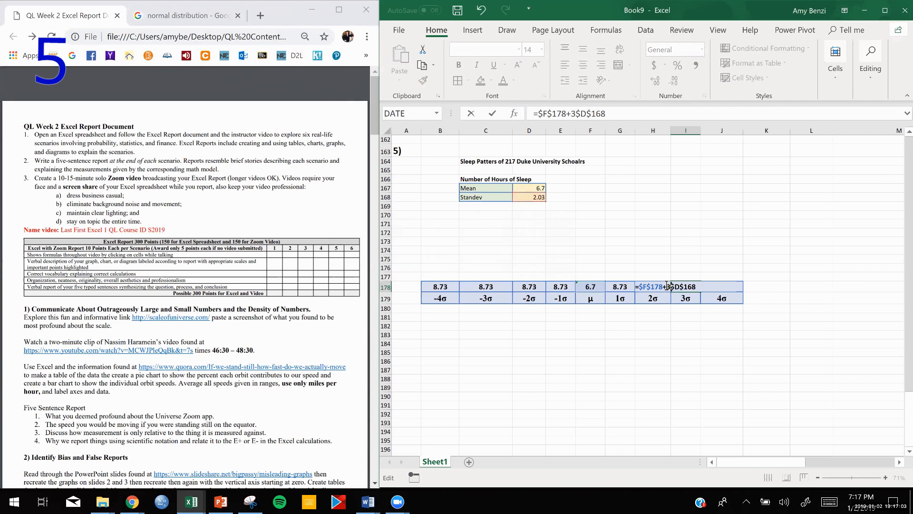
text(*)
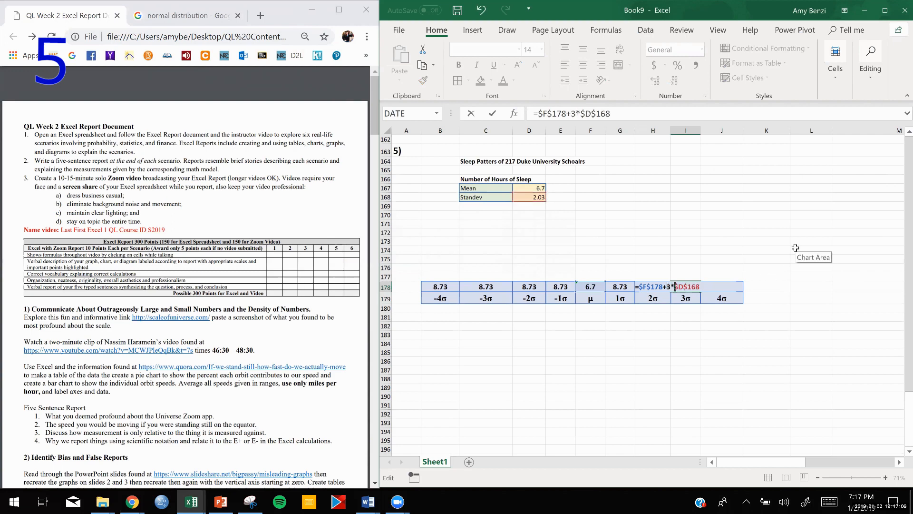
key(Return)
Change the 4σ formula in J178 to =$F$178+4*$D$168.
double_click(718, 287)
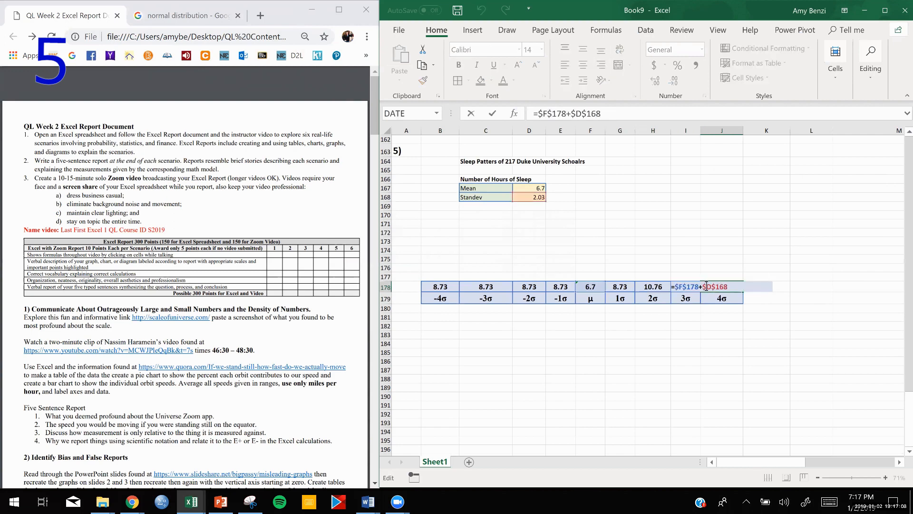
click(703, 285)
text(4*)
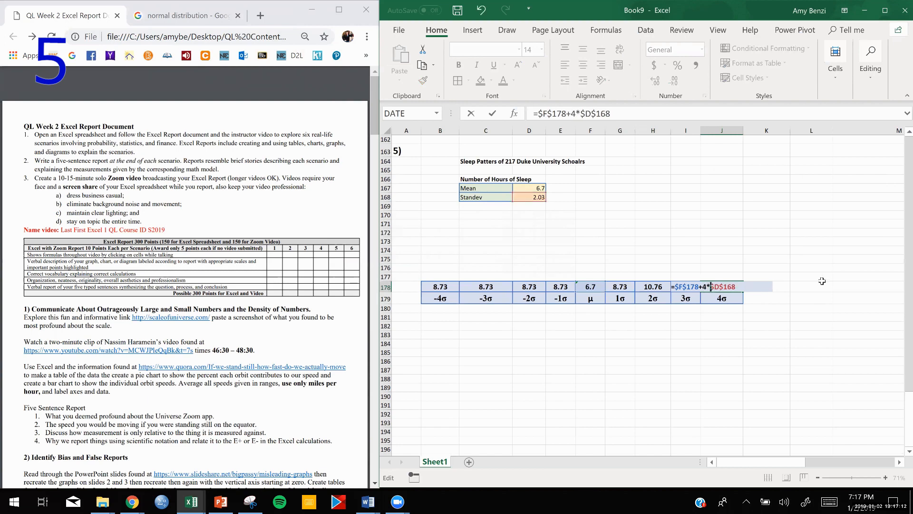
key(Return)
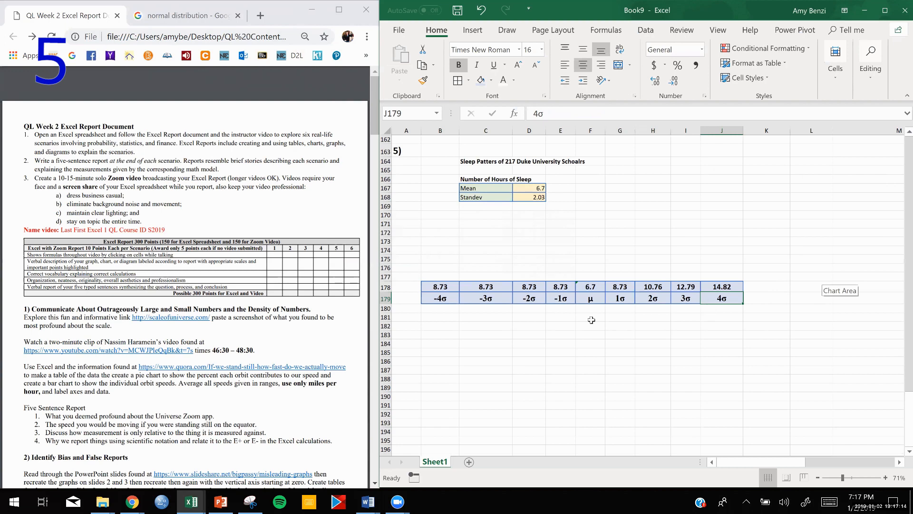
Change the -1σ formula in E178 to subtract one standard deviation: =$F$178-$D$168.
double_click(557, 287)
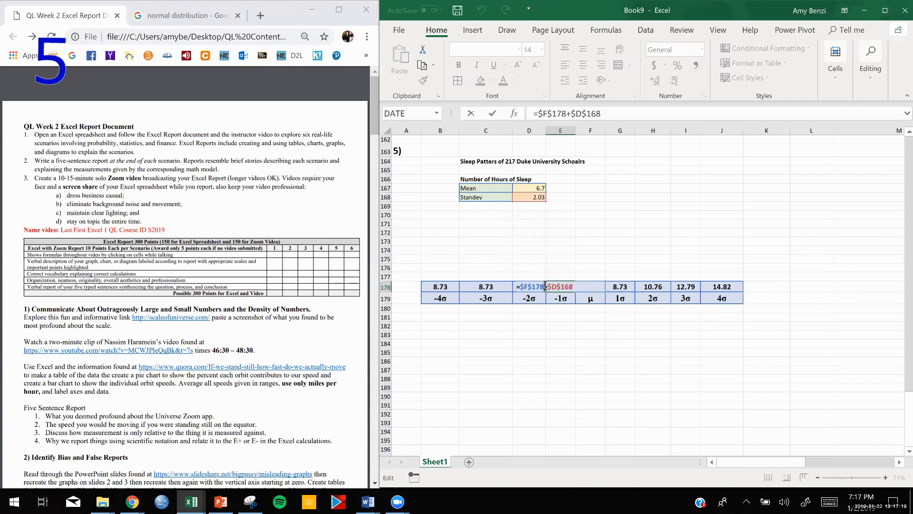
click(545, 285)
key(BackSpace)
text(-)
key(Return)
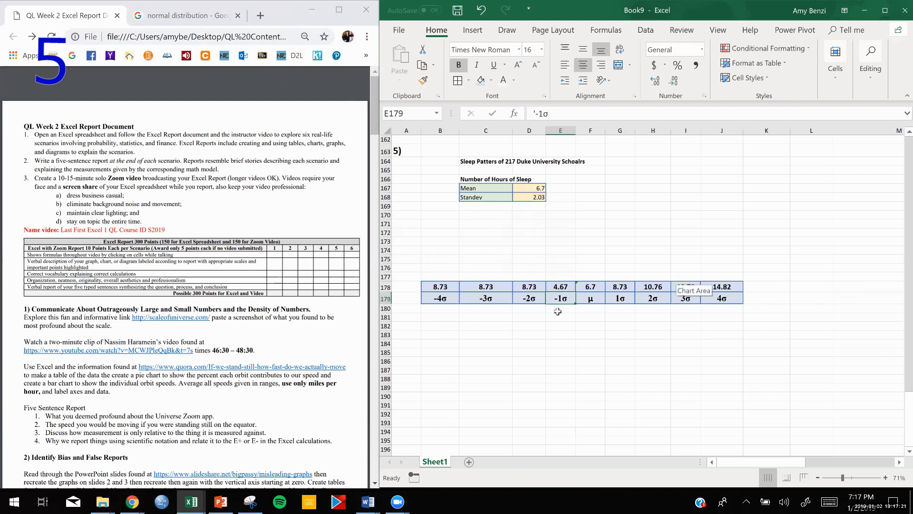
Change the -2σ formula in D178 to =$F$178-2*$D$168.
double_click(528, 286)
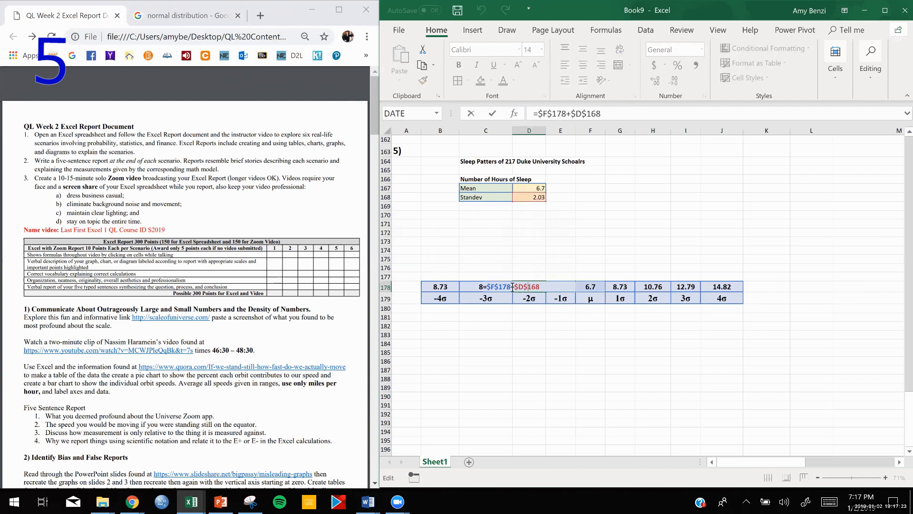
click(514, 285)
key(BackSpace)
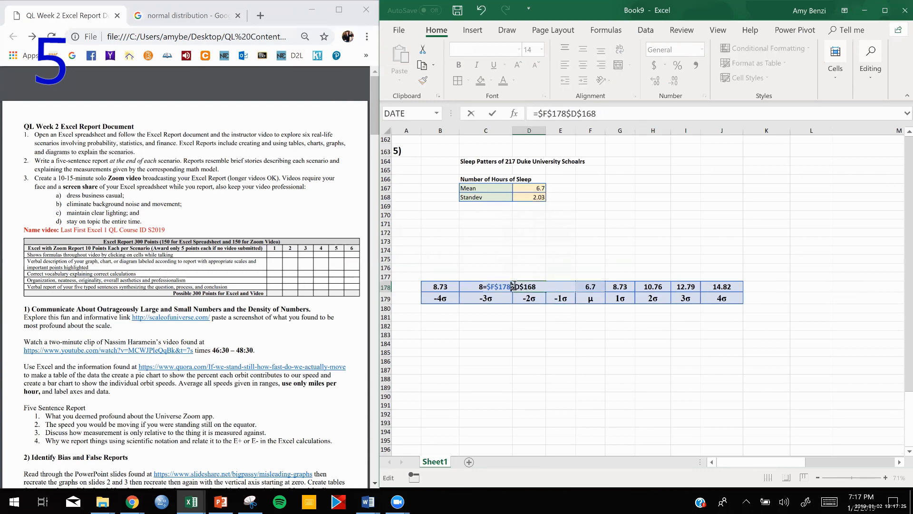
text(-2*)
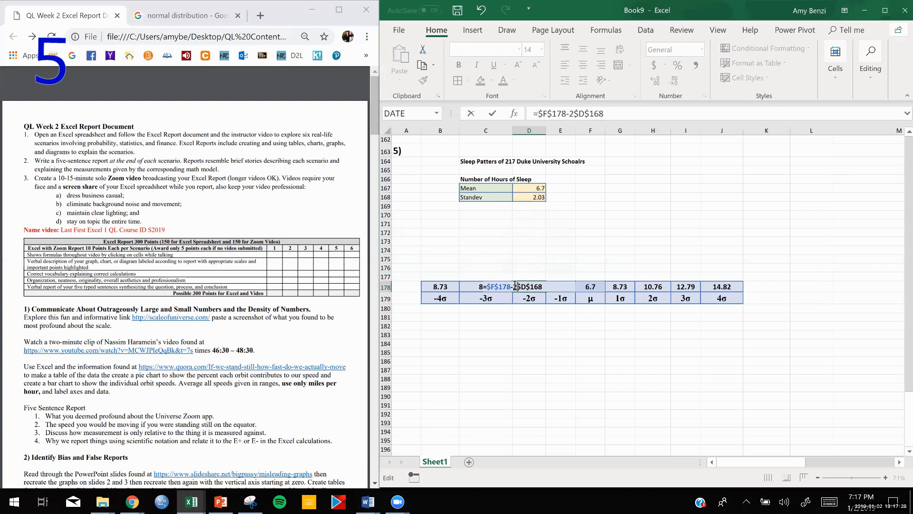
key(Return)
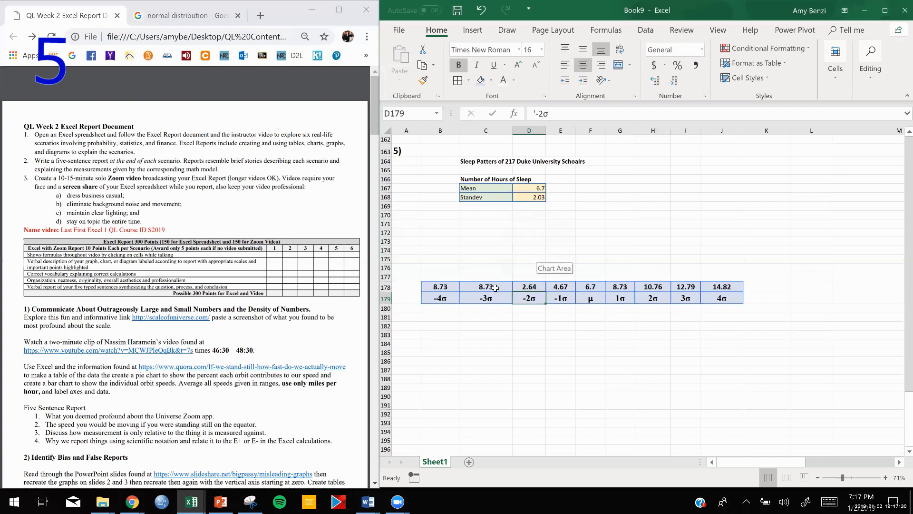
Change the -3σ formula in C178 to =$F$178-3*$D$168.
double_click(457, 286)
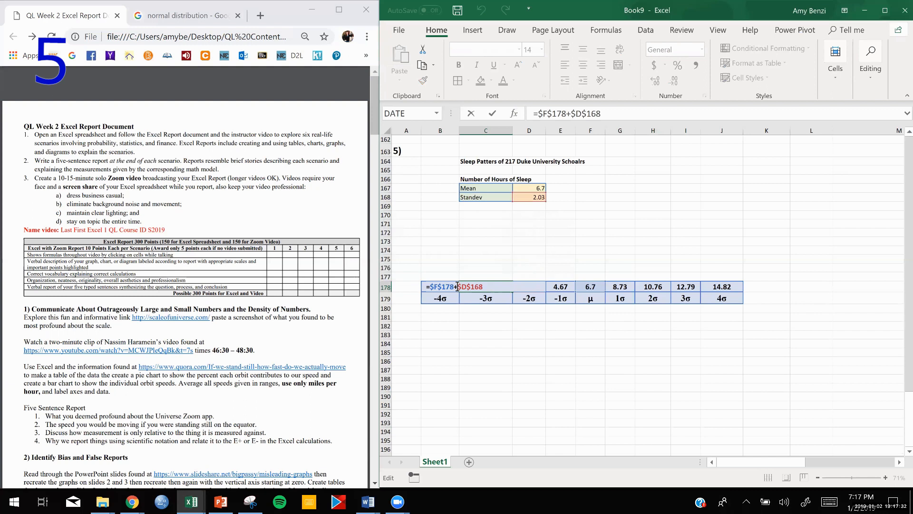
key(Delete)
text(-3*)
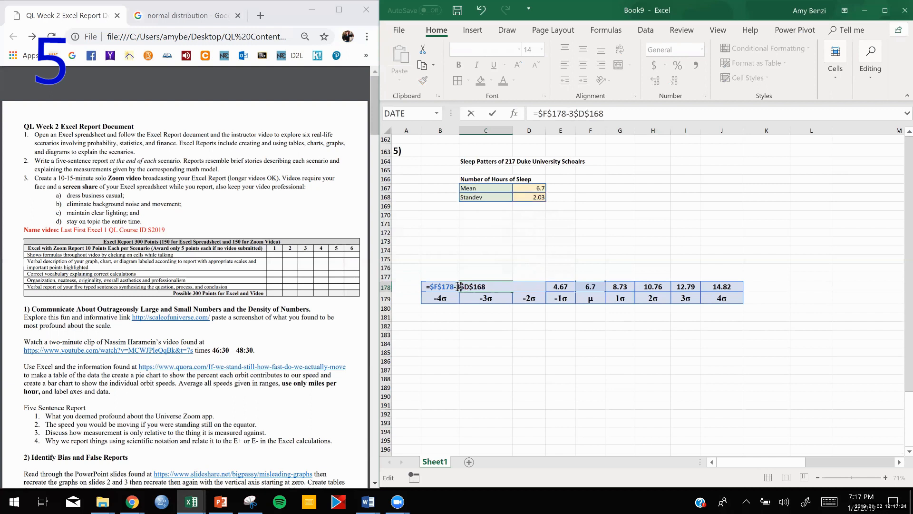
key(Return)
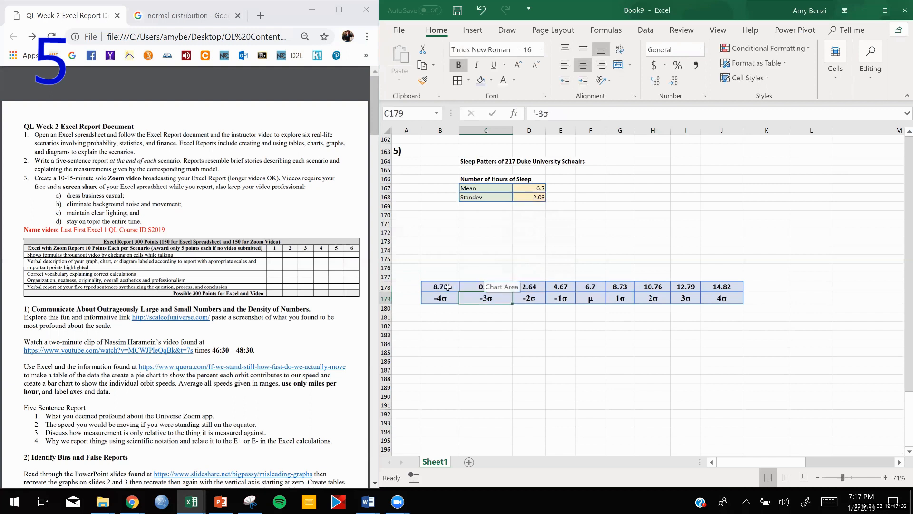
Change the -4σ formula in B178 to =$F$178-4*$D$168, removing the stray C182 reference.
double_click(422, 286)
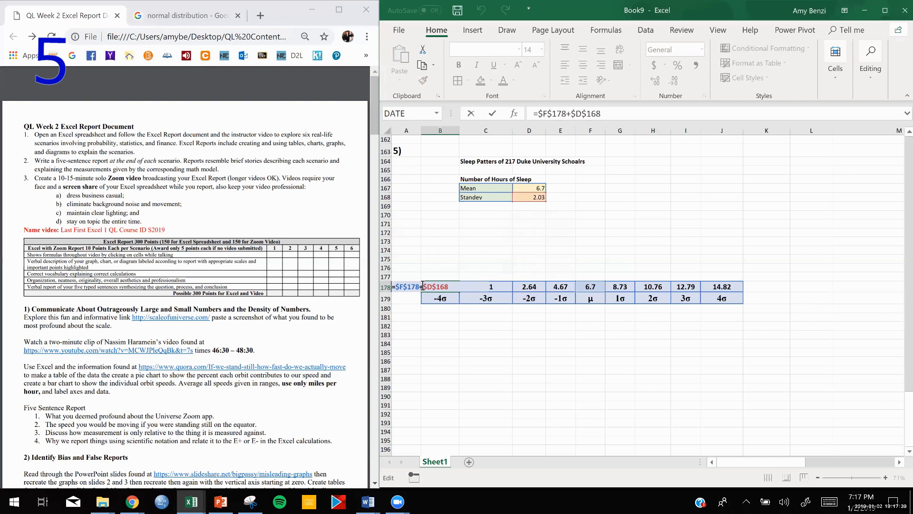
key(BackSpace)
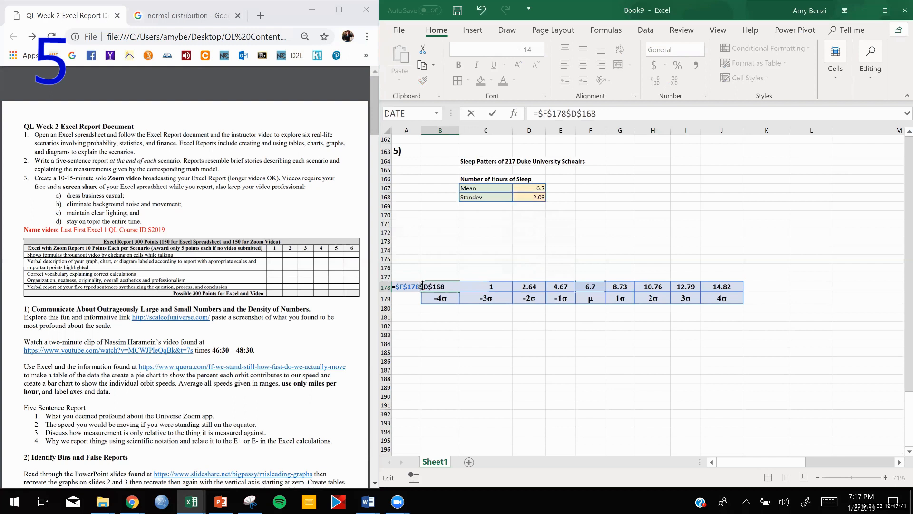
text(-4*)
click(485, 326)
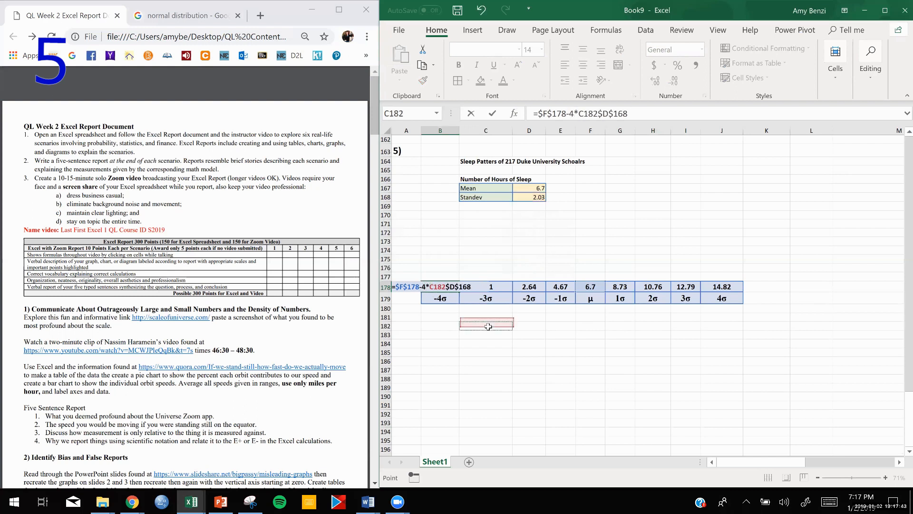
double_click(440, 283)
key(BackSpace)
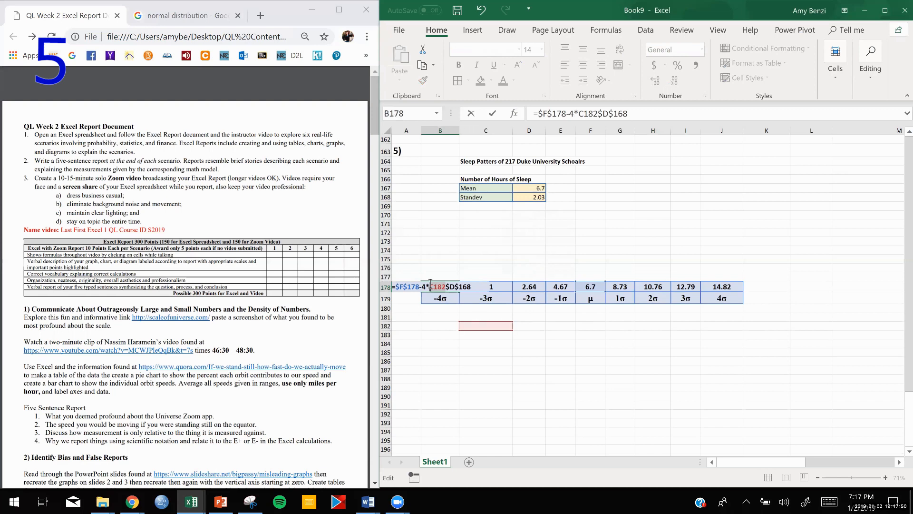
key(Return)
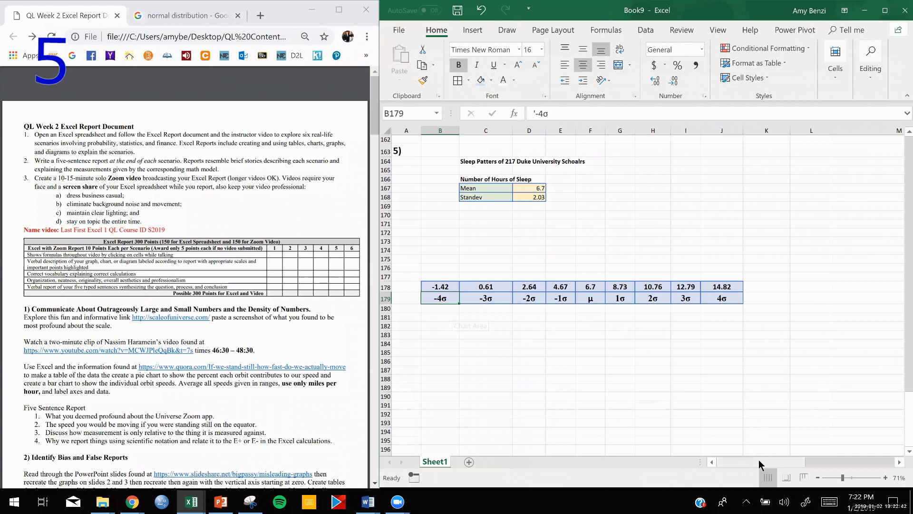
Maximize the workbook window with the sleep table and the values in L164:L165 in view.
drag(759, 464, 770, 464)
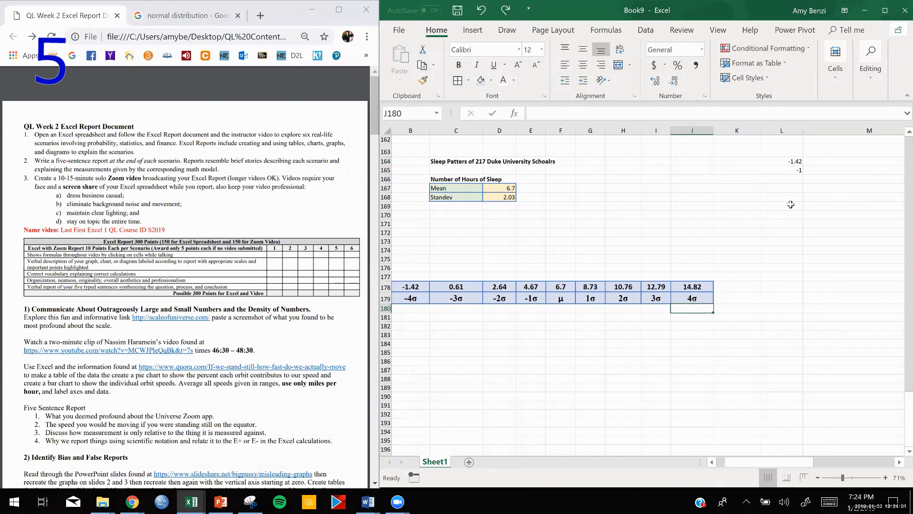
scroll(791, 204, up, 1)
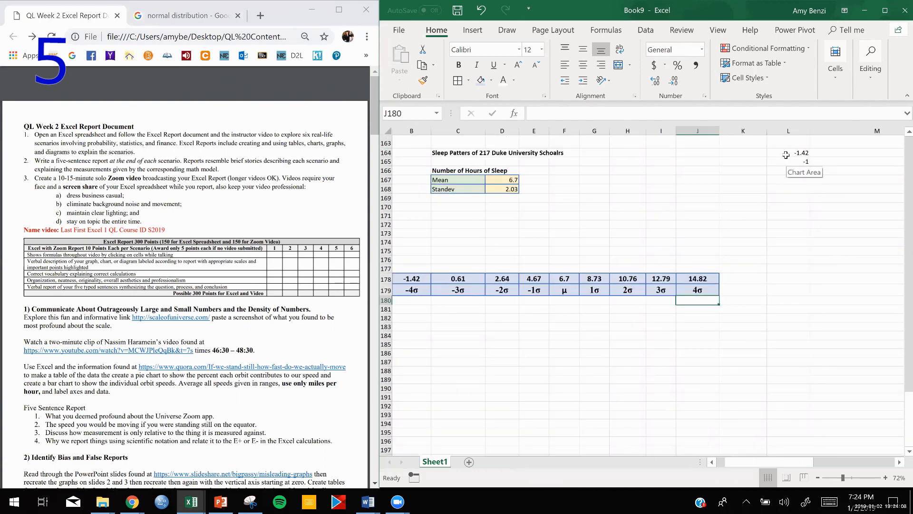
click(885, 10)
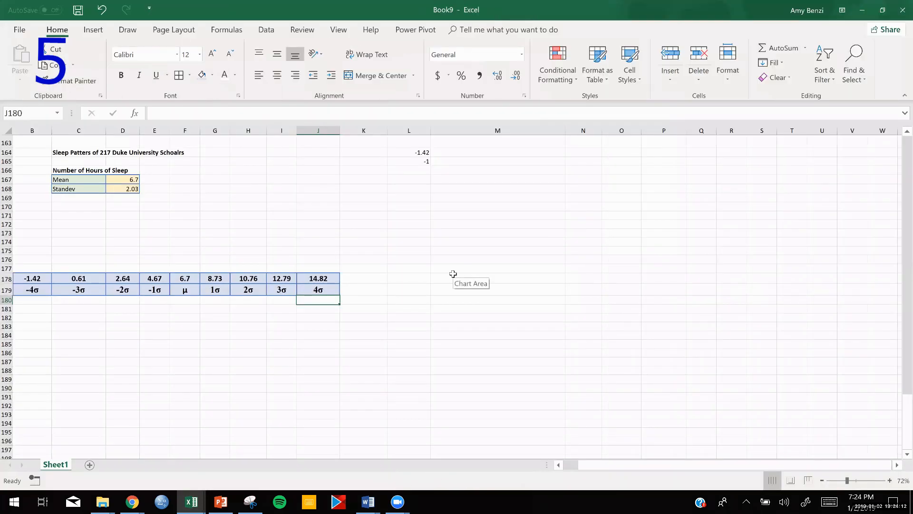
Extend the number series started in L164:L165 down column L through row 204.
ctrl+scroll(452, 274, up, 2)
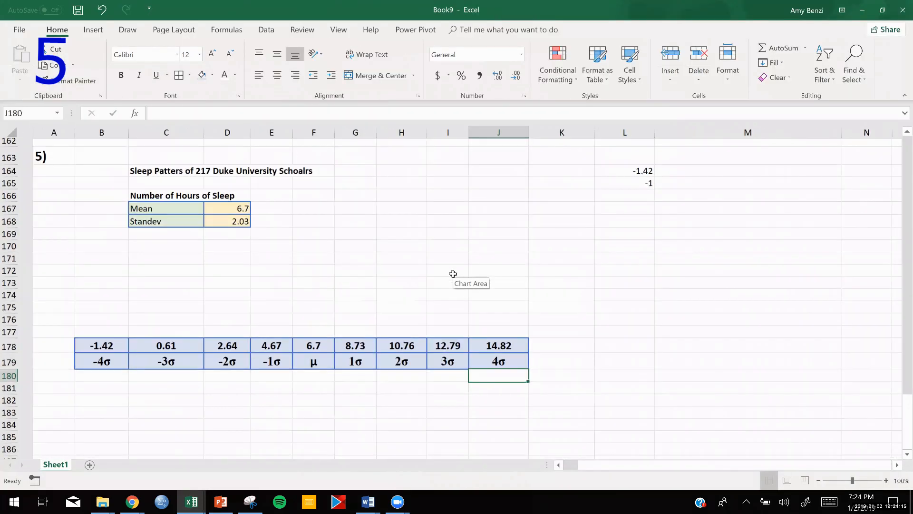
click(624, 327)
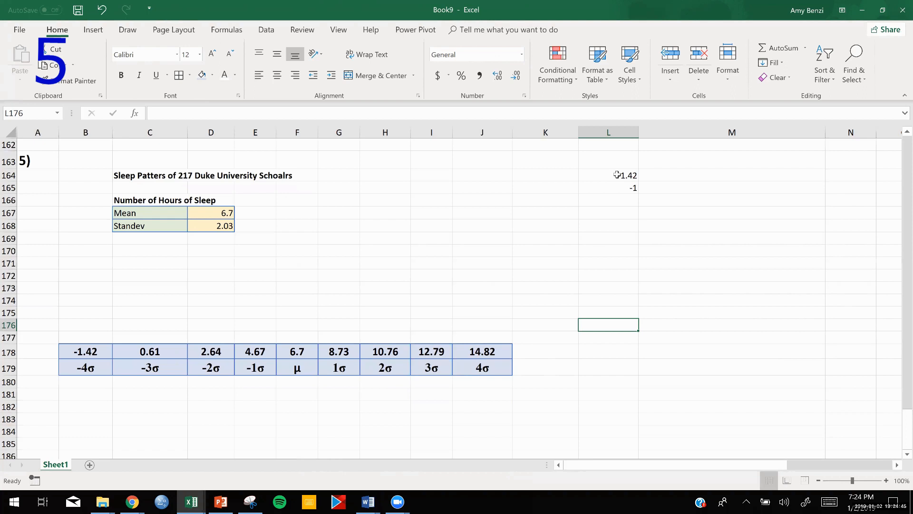
drag(617, 175, 617, 186)
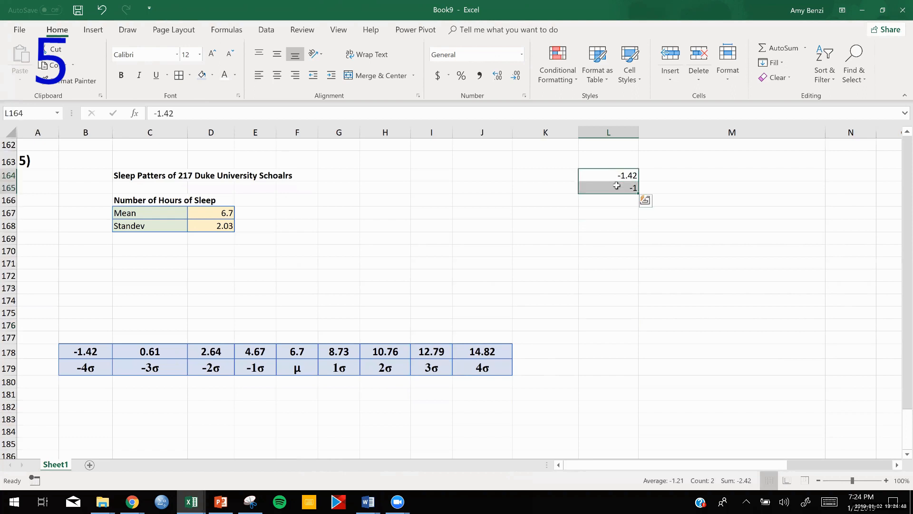
click(542, 186)
click(592, 175)
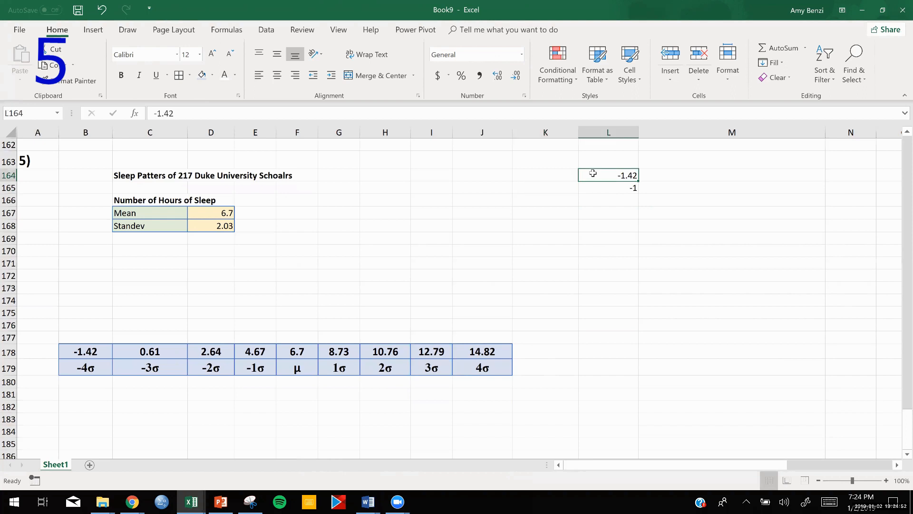
drag(593, 175, 594, 186)
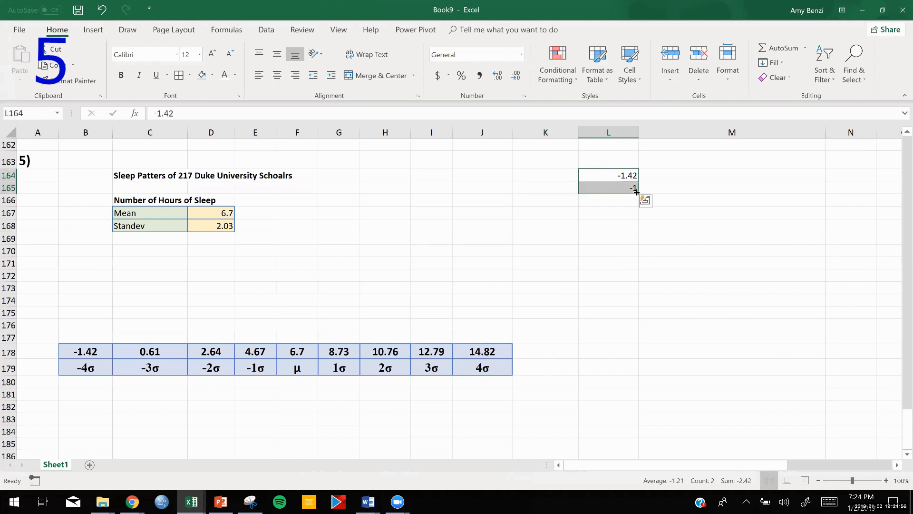
drag(636, 192, 634, 407)
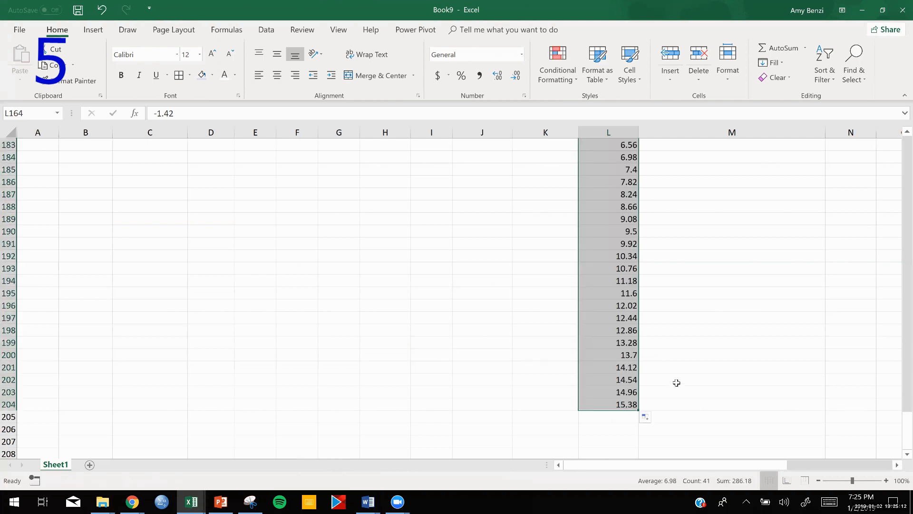
Enter the formula =NORM.DIST(L164,D167,D168,FALSE) in M164, beside the first x value.
scroll(676, 382, up, 5)
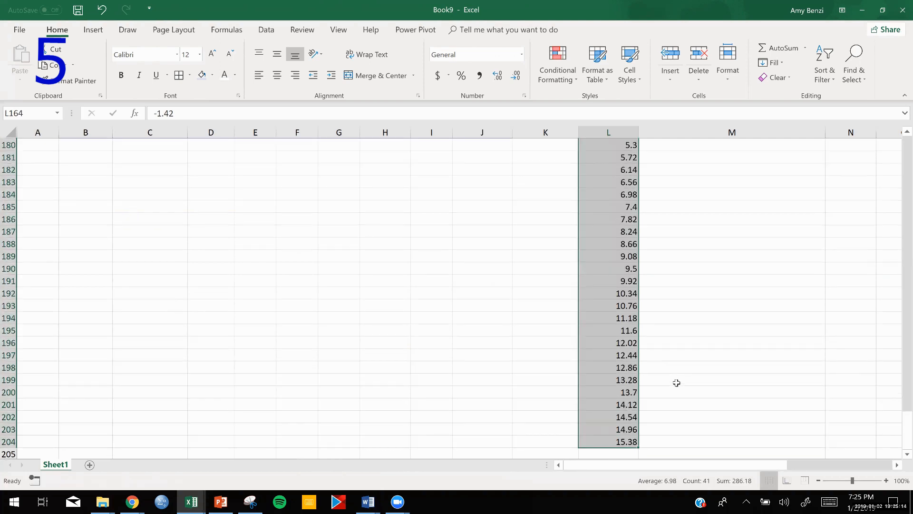
scroll(676, 382, up, 2)
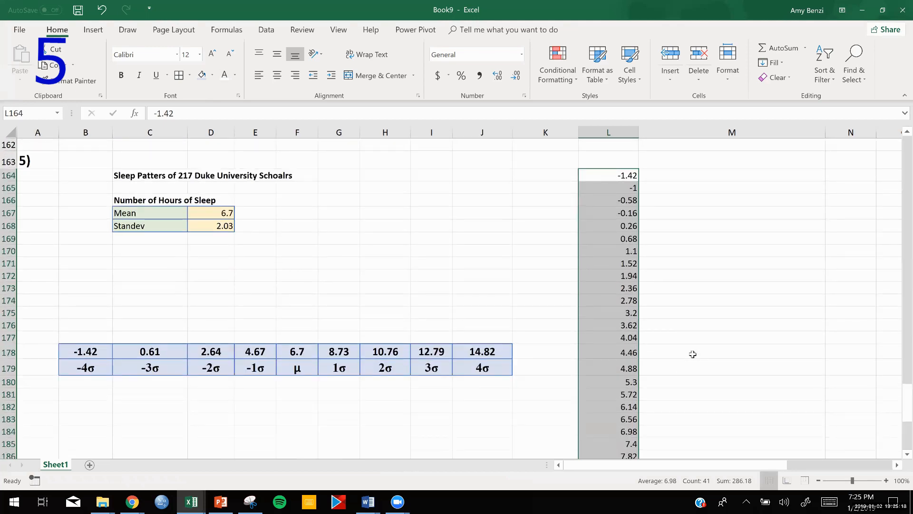
scroll(618, 226, up, 1)
double_click(654, 176)
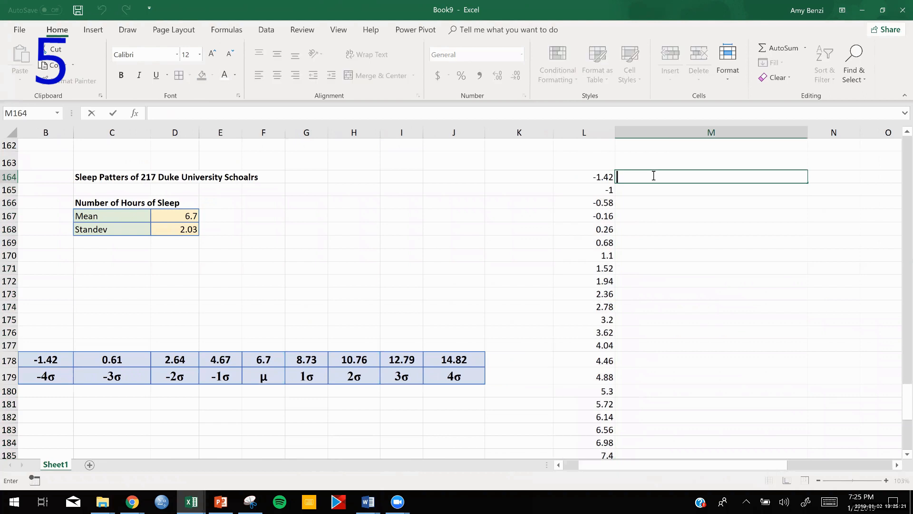
text(=)
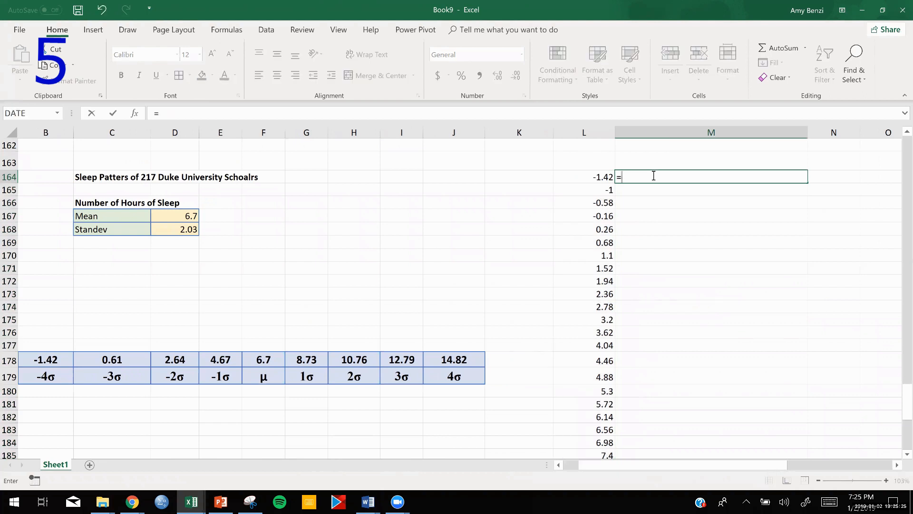
text(no)
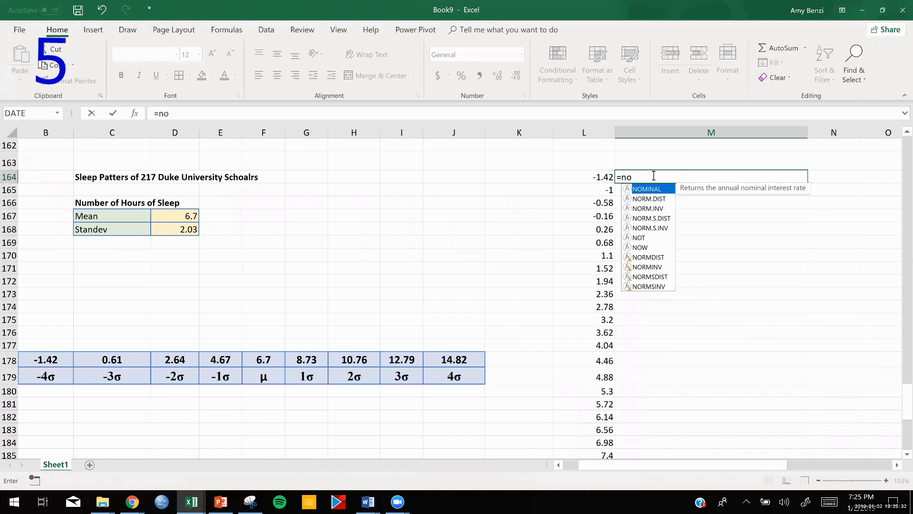
double_click(646, 202)
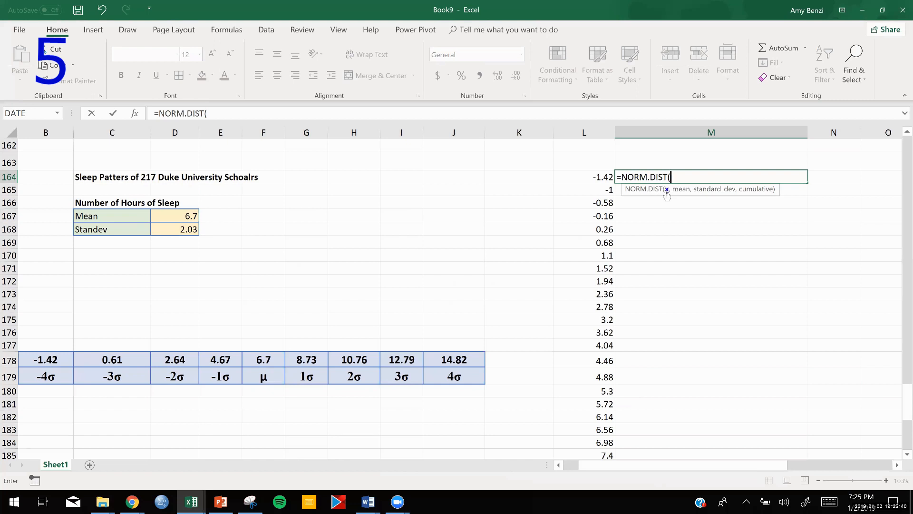
click(594, 176)
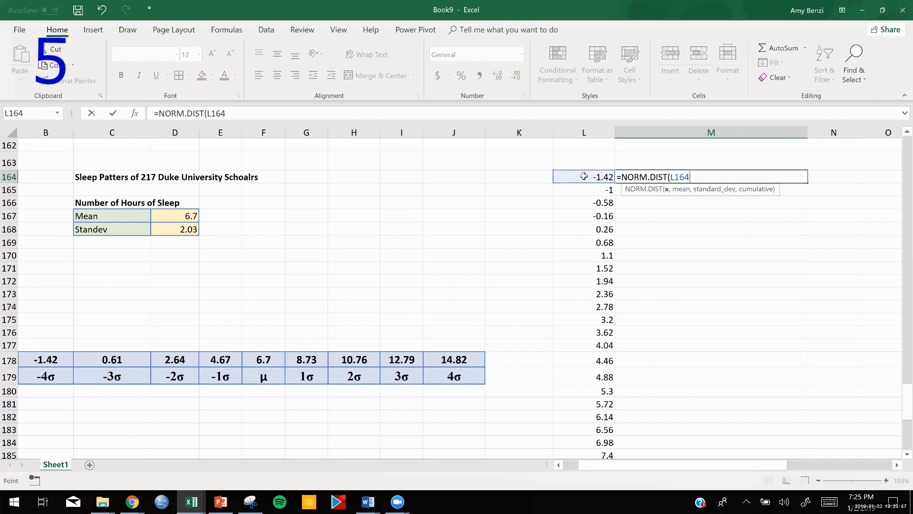
text(,)
click(181, 215)
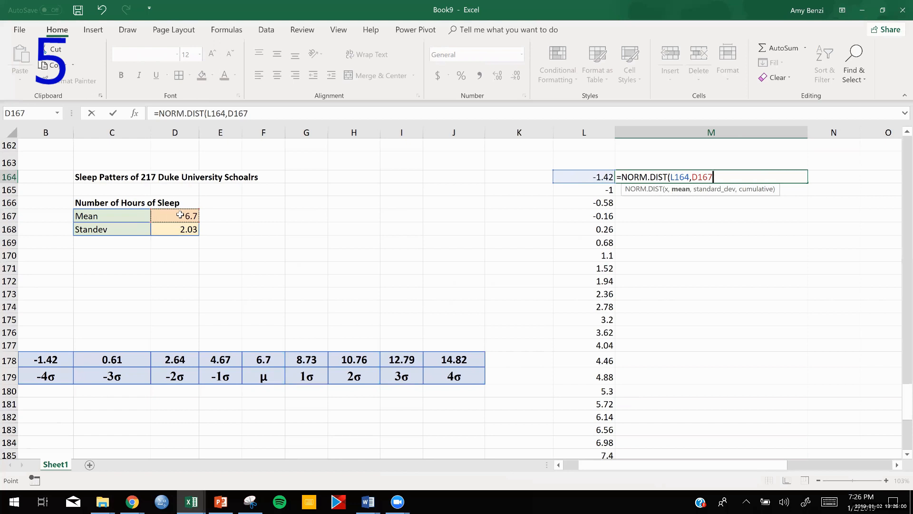
text(,)
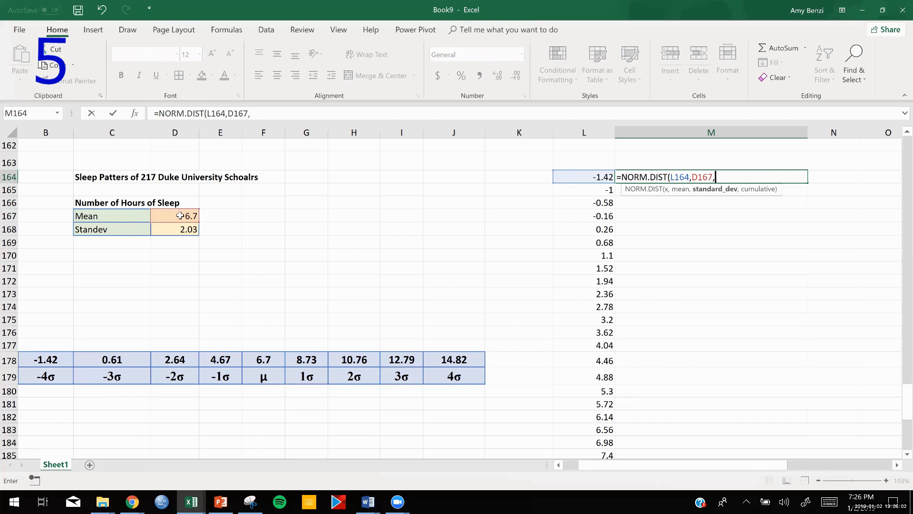
click(177, 230)
text(,)
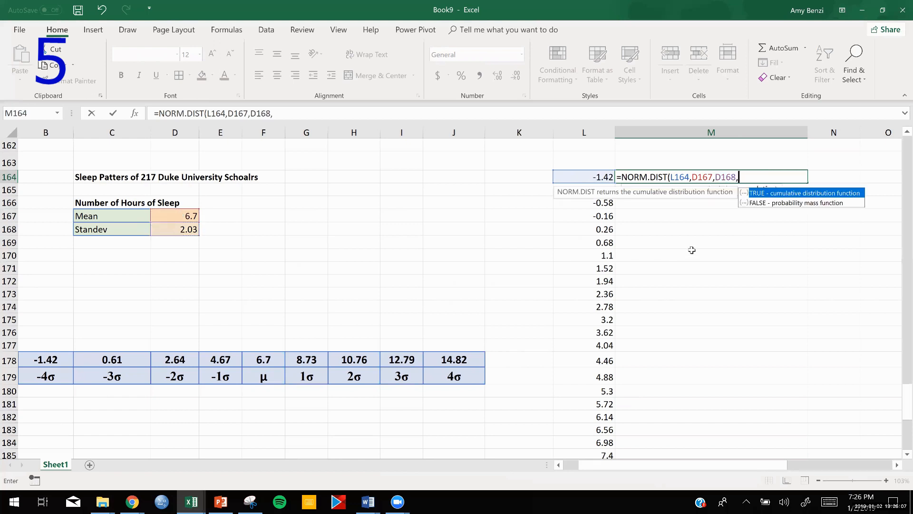
click(758, 203)
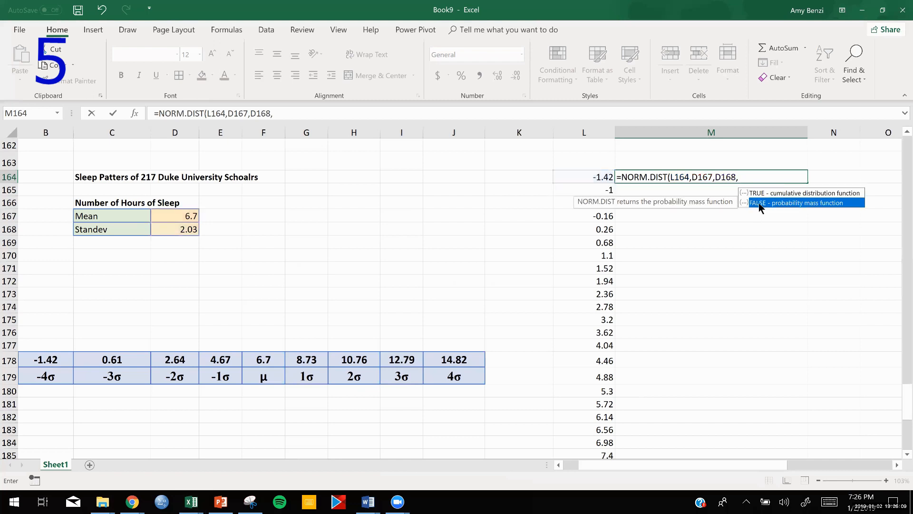
double_click(758, 203)
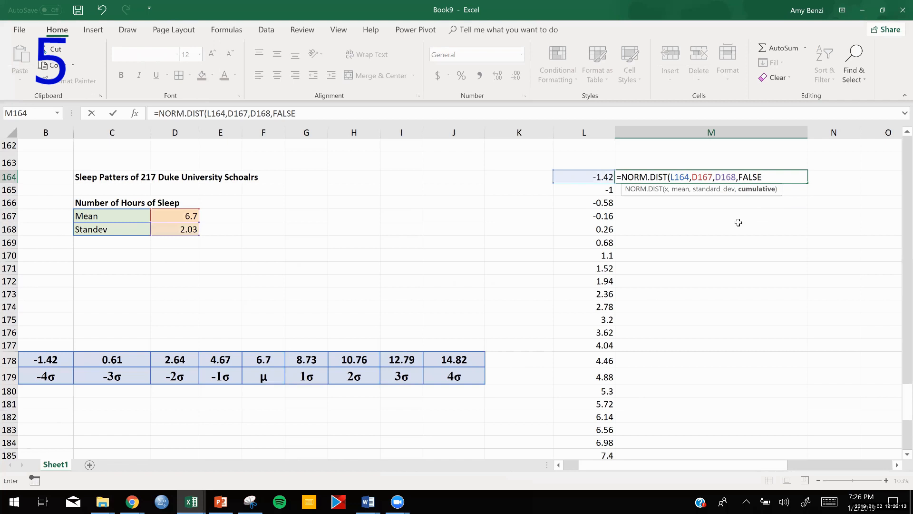
text())
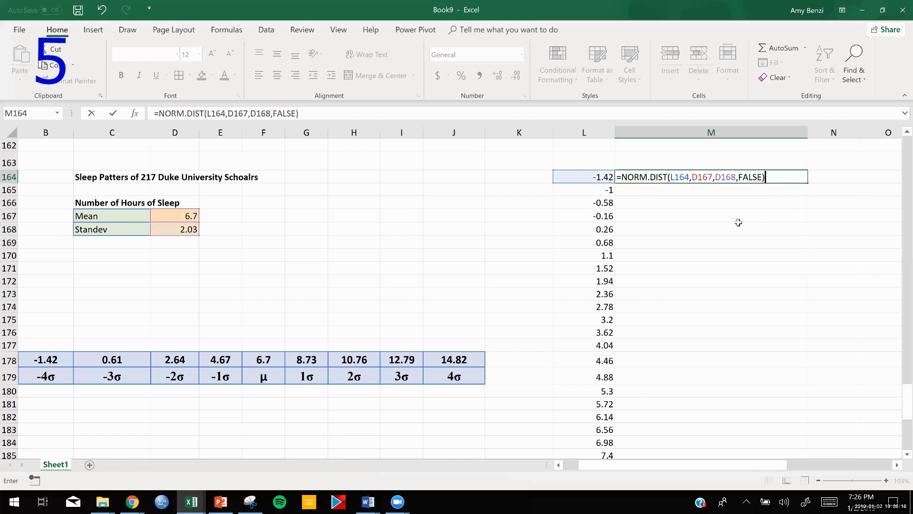
key(Return)
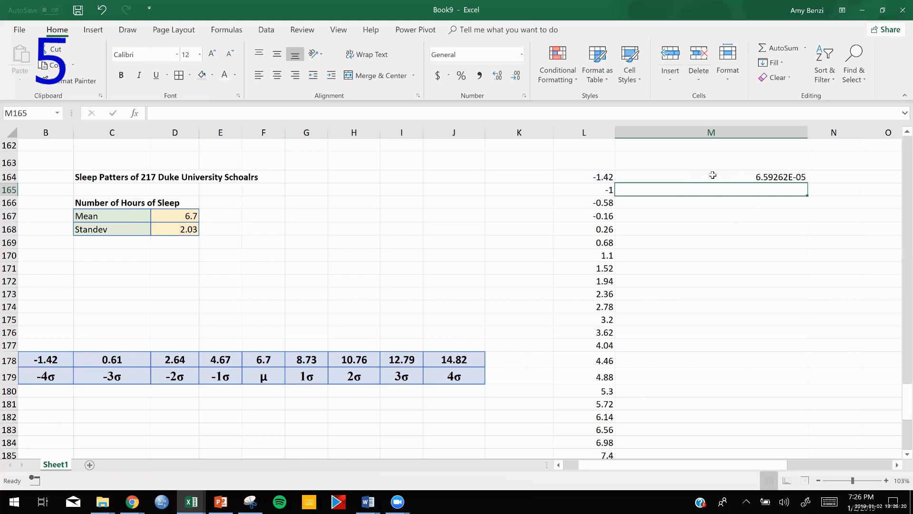
Try to fill the M164 formula down column M alongside all the x values.
click(764, 177)
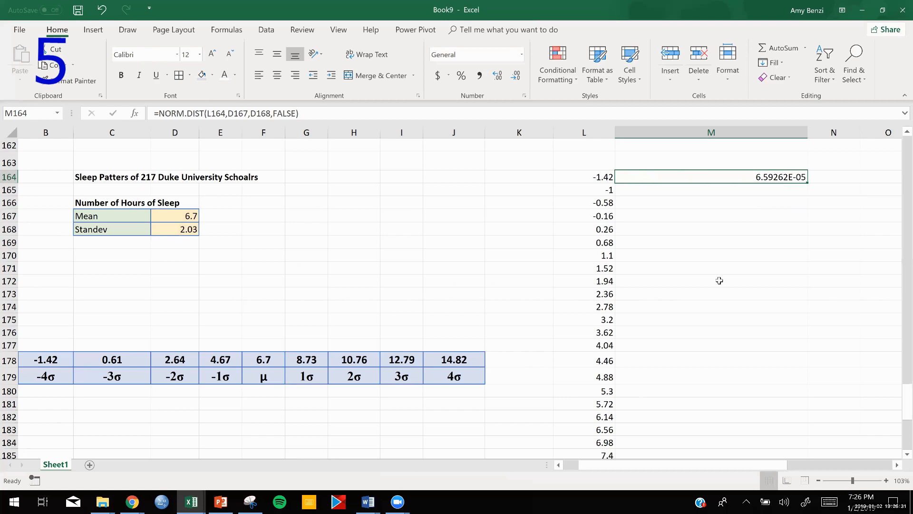
scroll(719, 281, down, 3)
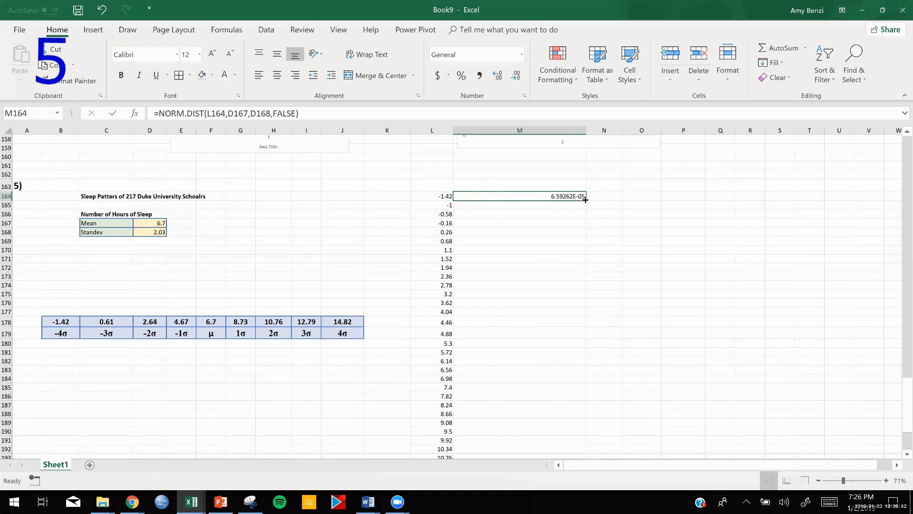
scroll(581, 243, down, 1)
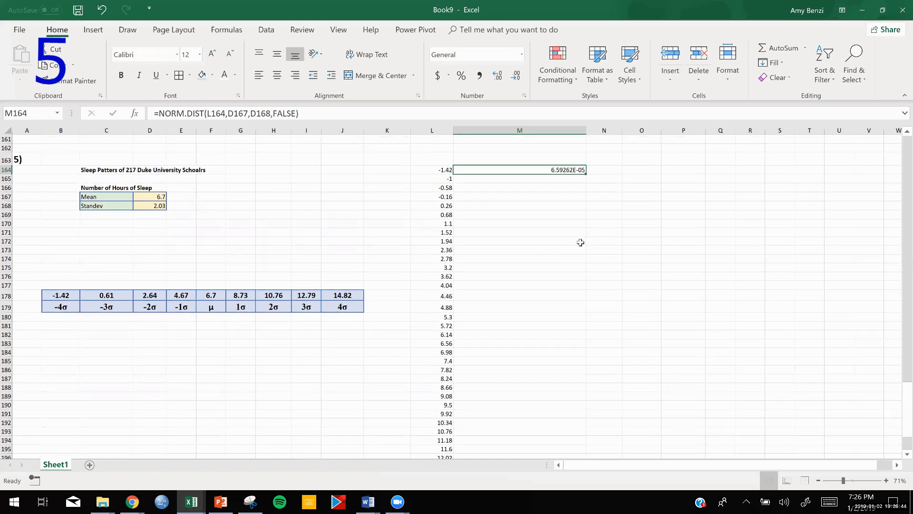
double_click(585, 174)
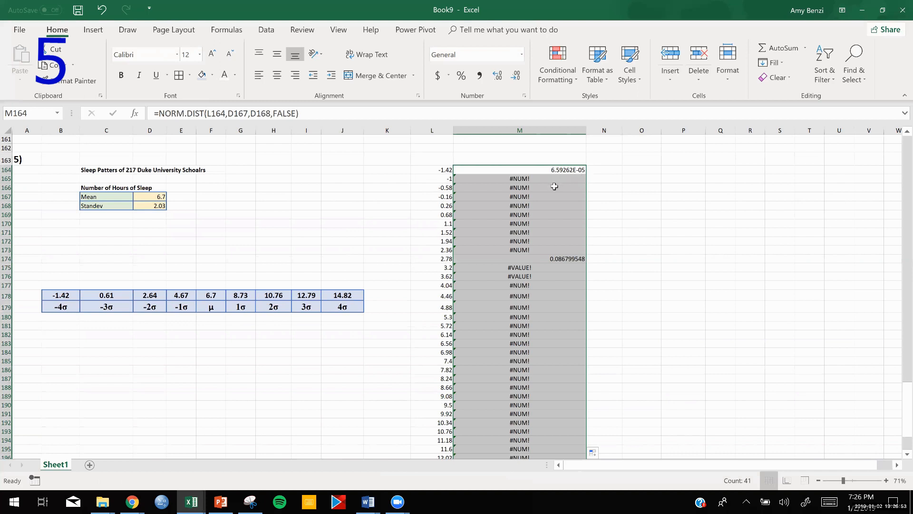
Inspect the cell references in the copied NORM.DIST formulas in M174 and M166.
click(642, 260)
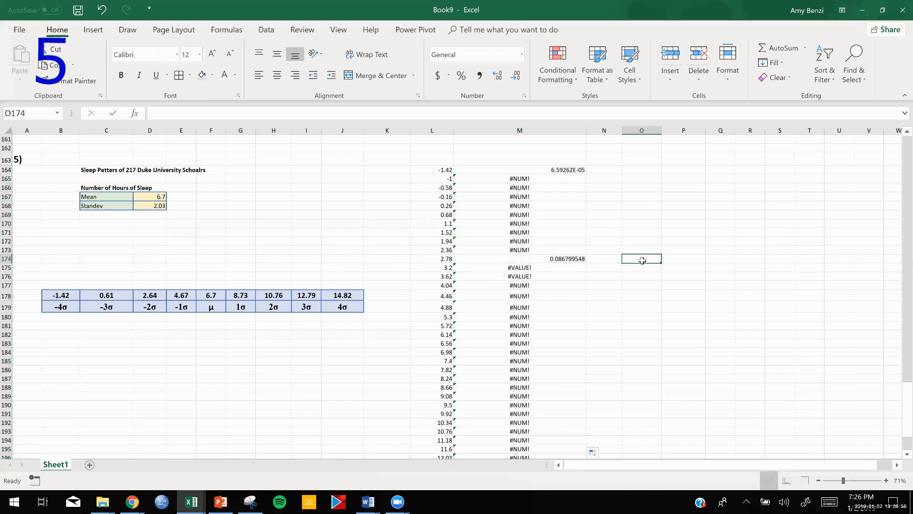
click(552, 259)
double_click(551, 259)
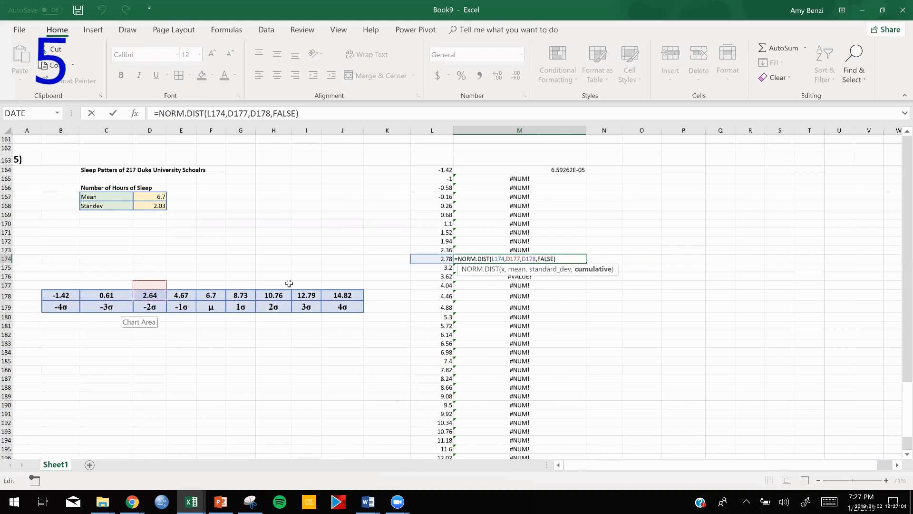
key(Return)
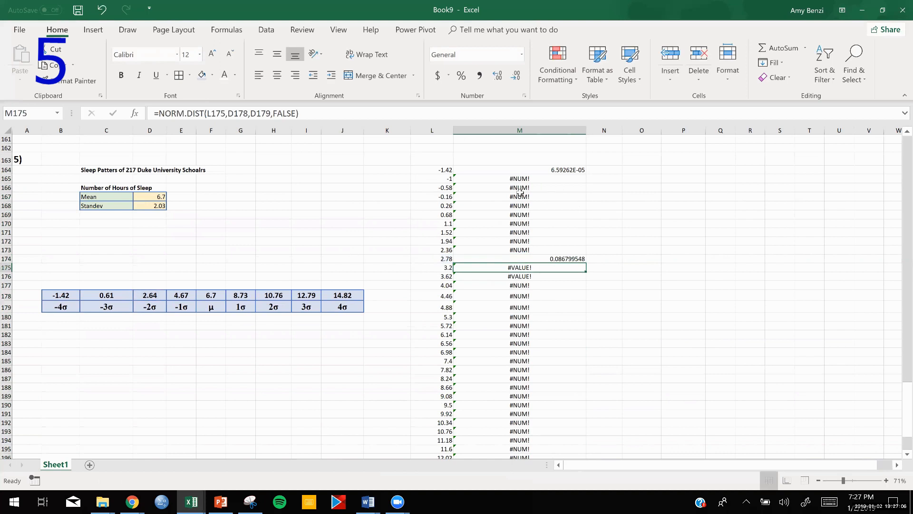
double_click(515, 188)
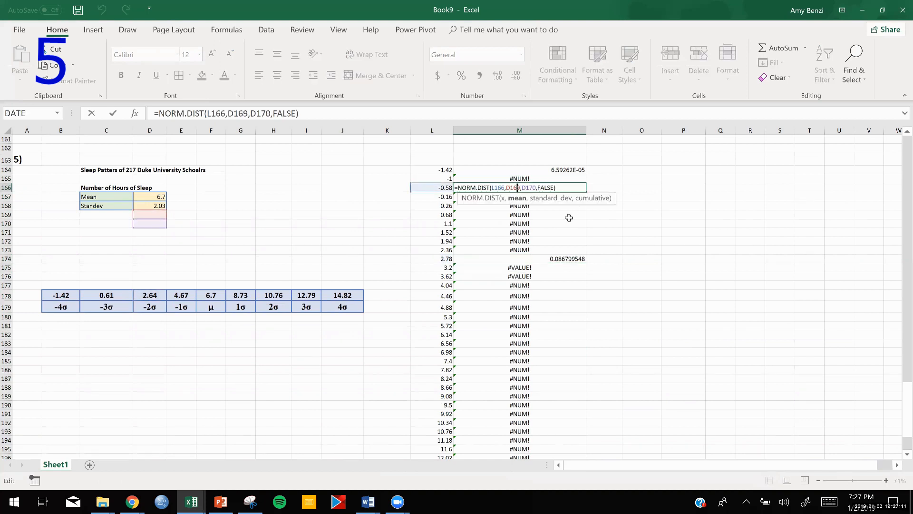
key(Return)
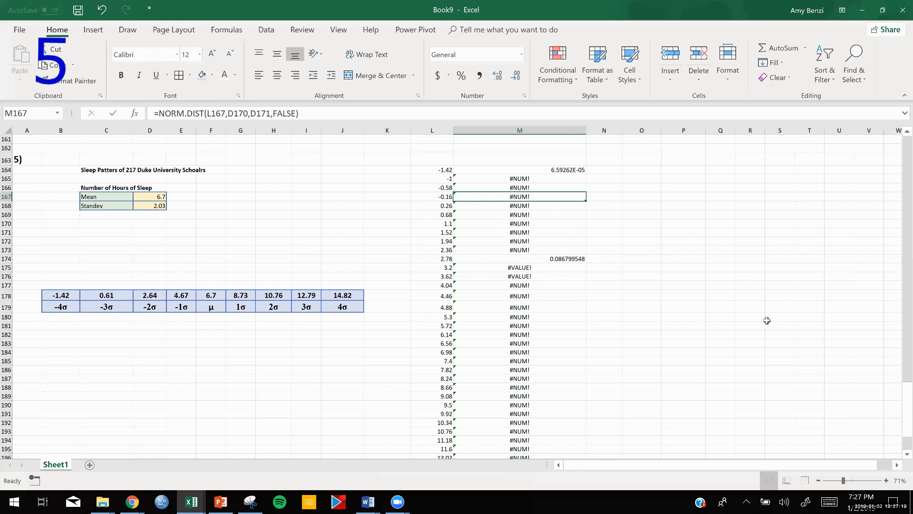
Undo the formula fill in column M, keeping only the original formula in M164.
key(ctrl+z)
key(ctrl+z)
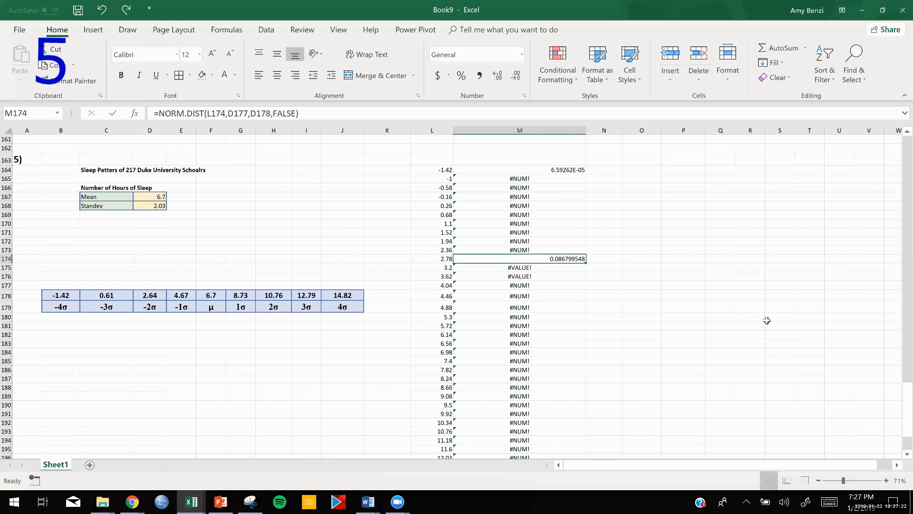
key(ctrl+z)
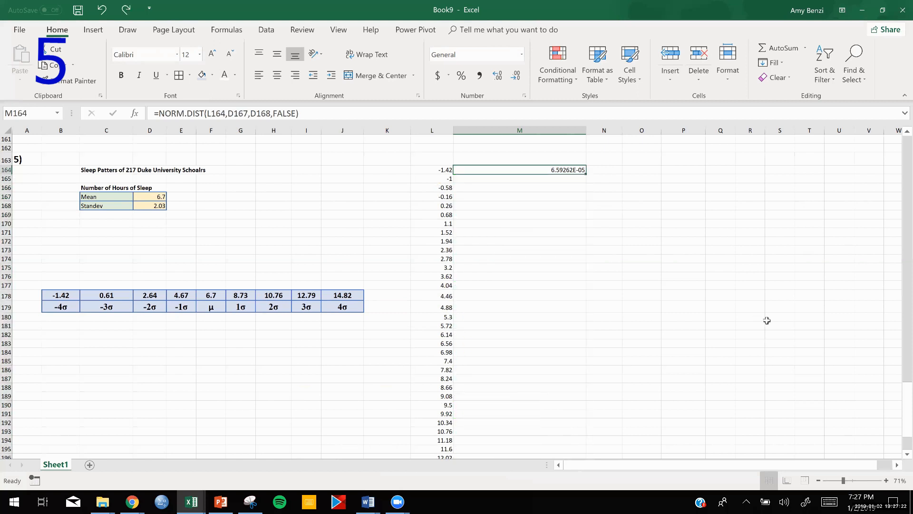
Make the mean and standard deviation references absolute in M164, giving =NORM.DIST(L164,$D$167,$D$168,FALSE).
double_click(570, 169)
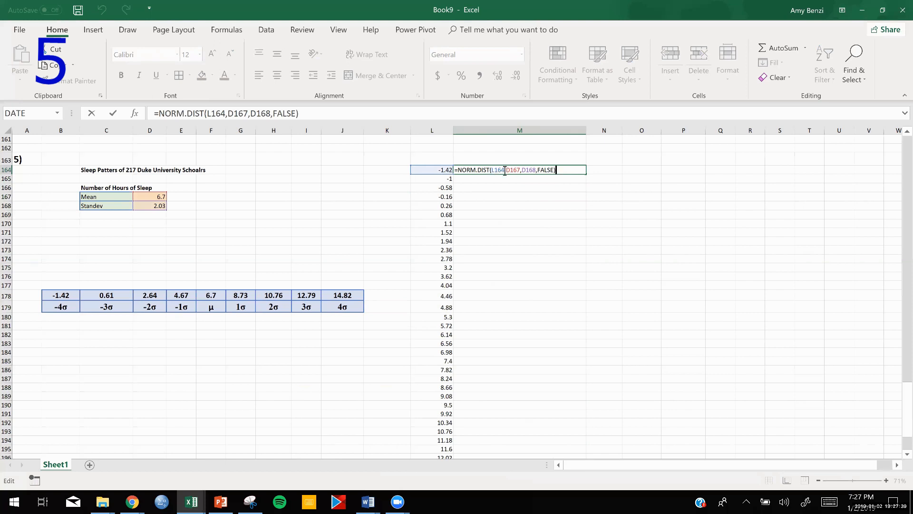
click(506, 170)
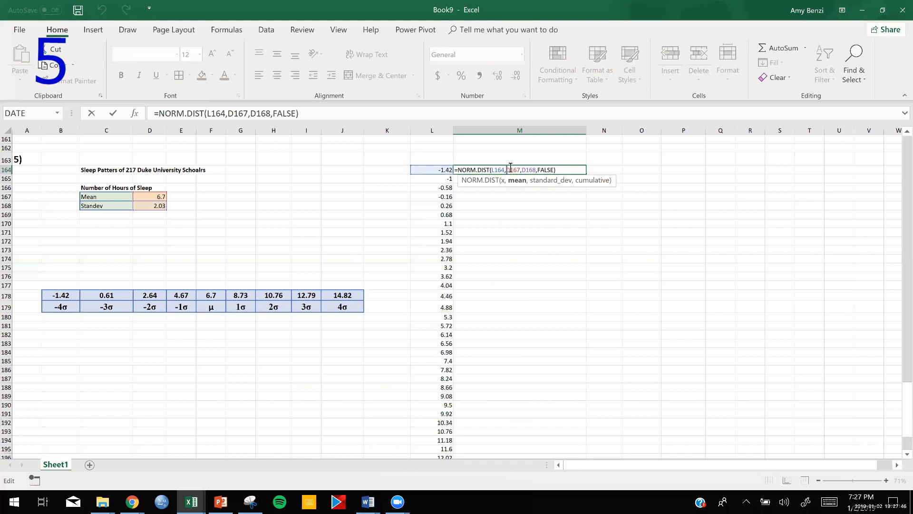
text($)
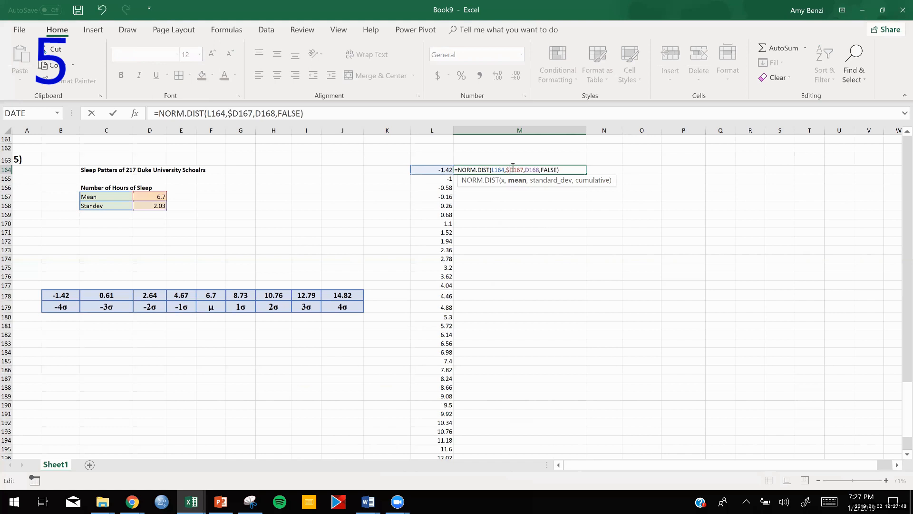
click(513, 170)
text($)
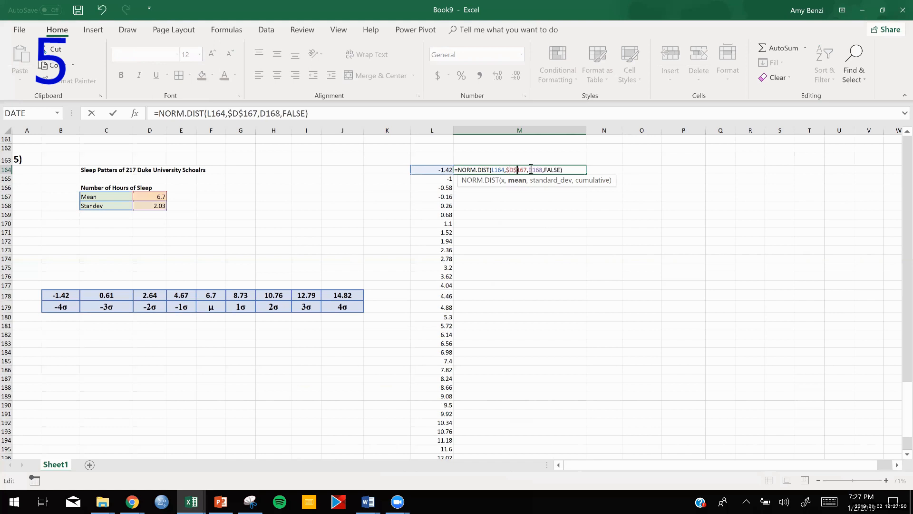
click(529, 169)
text($)
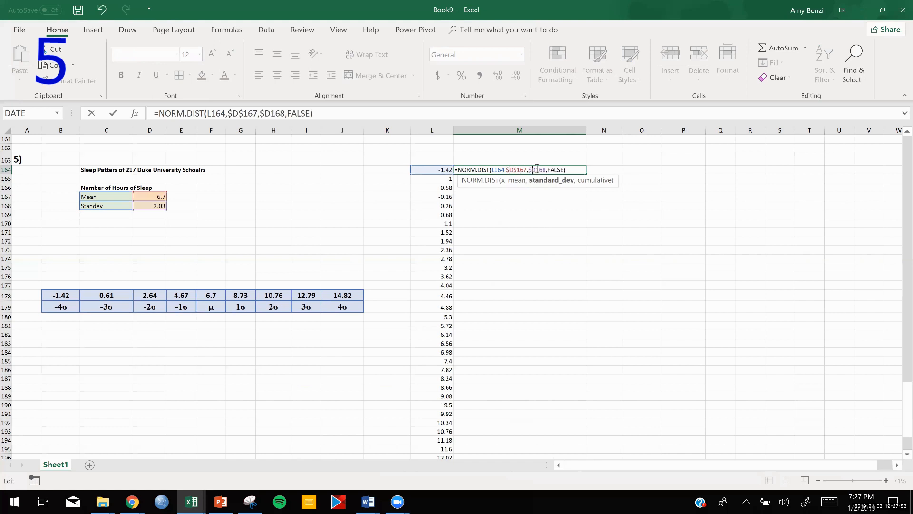
click(535, 169)
text($)
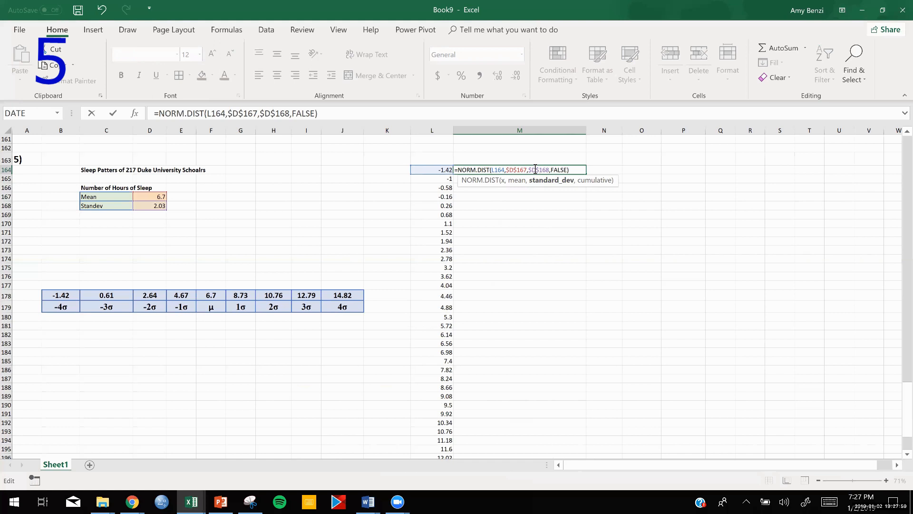
click(534, 211)
Fill the corrected M164 formula down column M through M204, alongside all the x values.
click(563, 169)
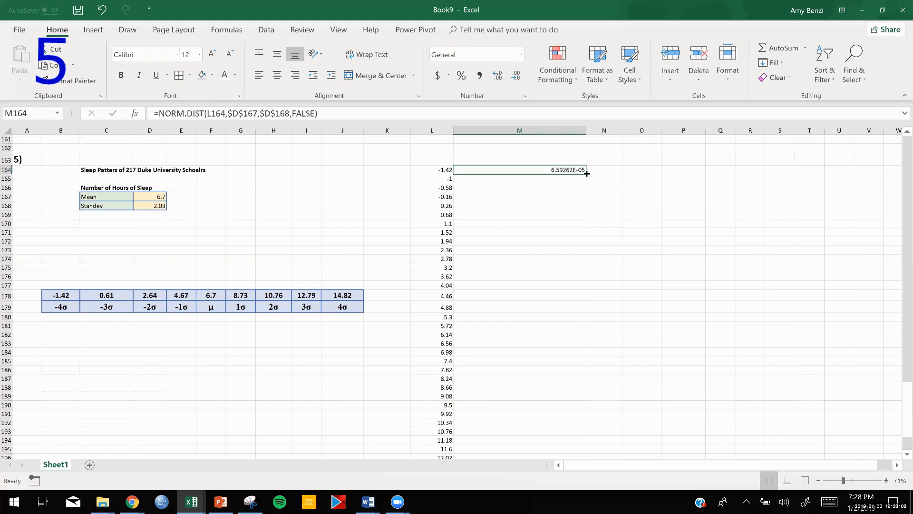
double_click(586, 173)
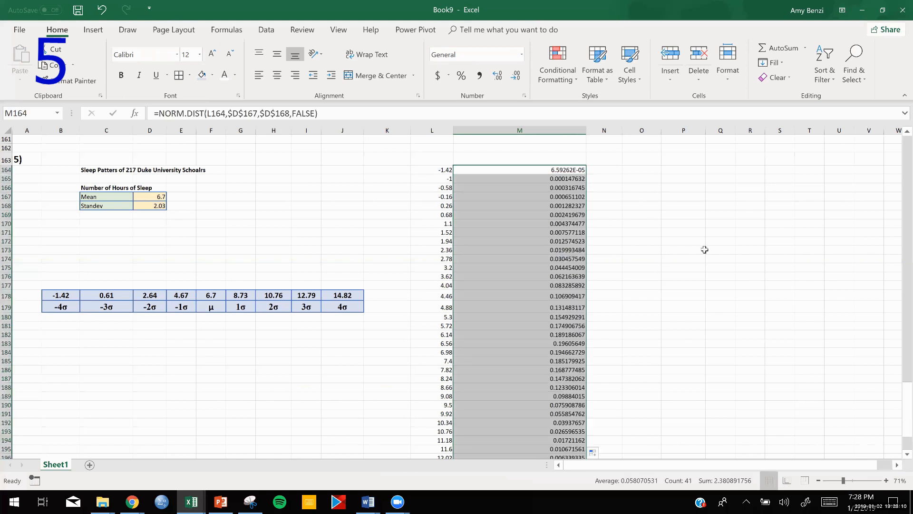
scroll(702, 269, down, 5)
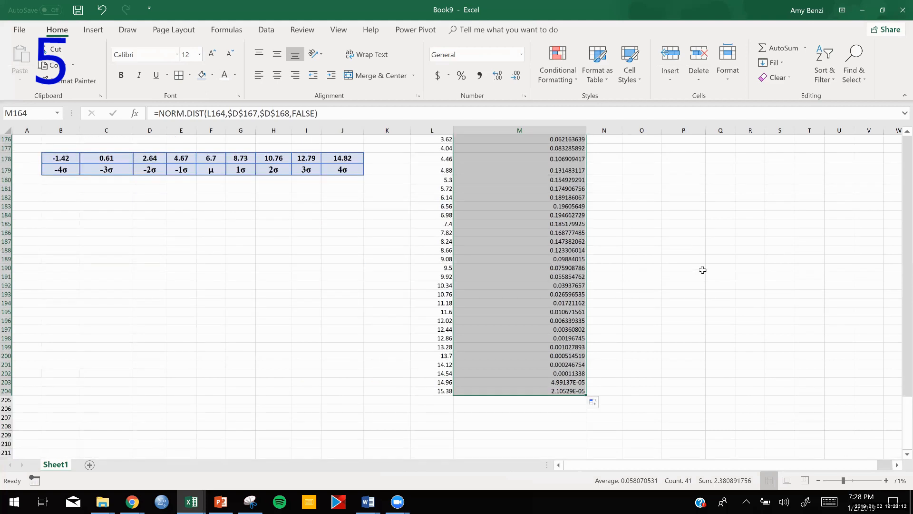
scroll(703, 270, up, 3)
scroll(702, 270, up, 2)
click(703, 269)
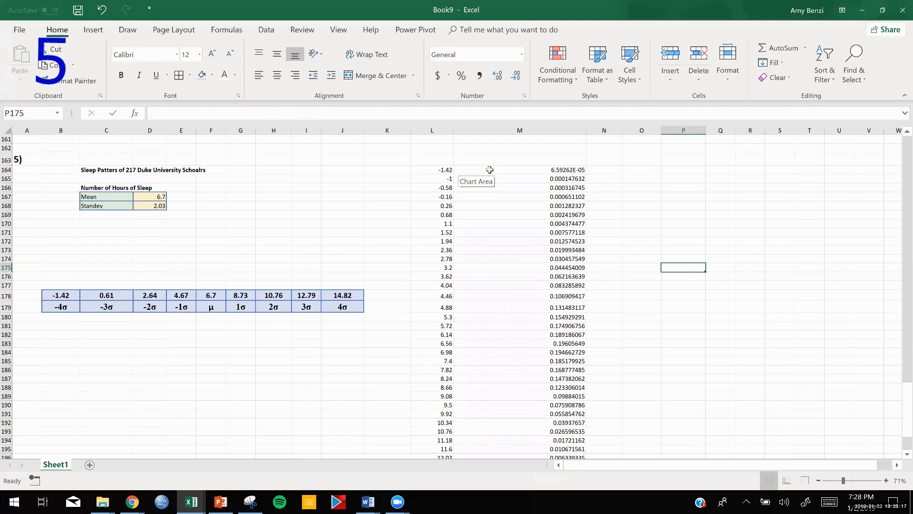
Insert a Scatter with Smooth Lines chart from M164:M204 and place it above the σ axis table.
drag(490, 170, 527, 442)
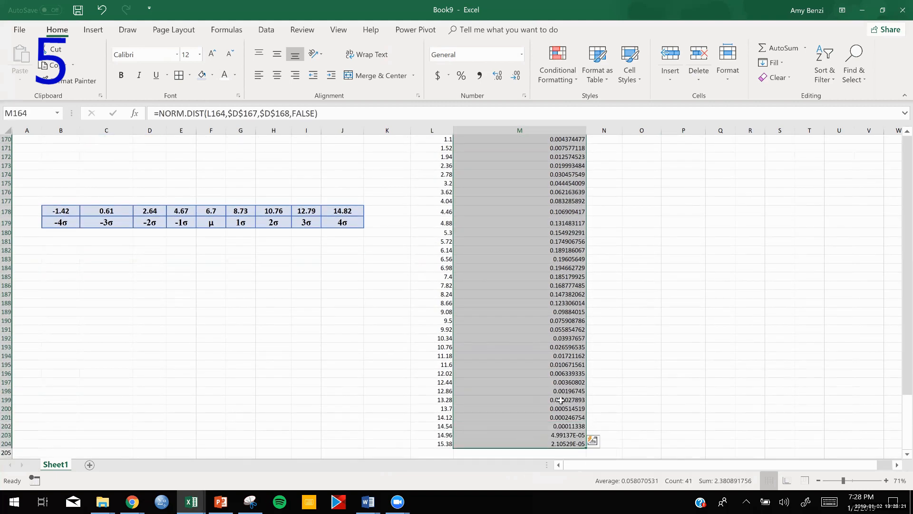
scroll(561, 401, up, 5)
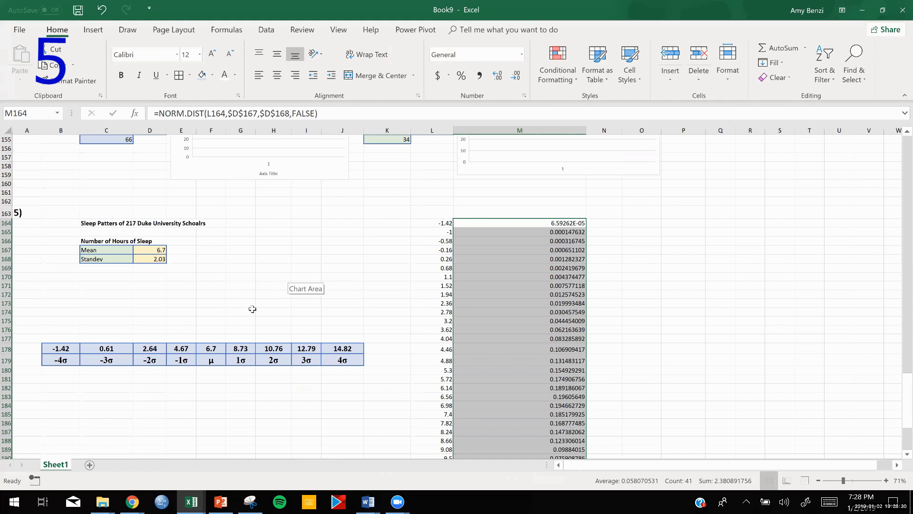
click(96, 35)
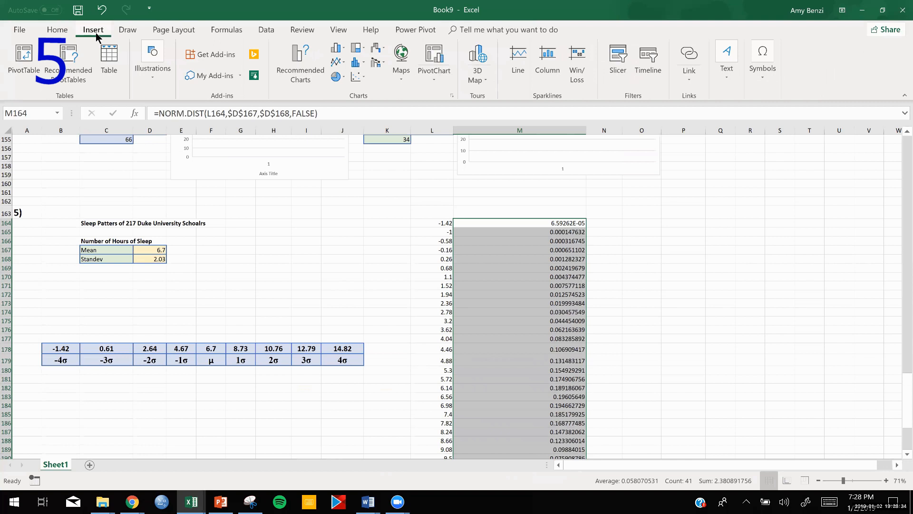
click(357, 77)
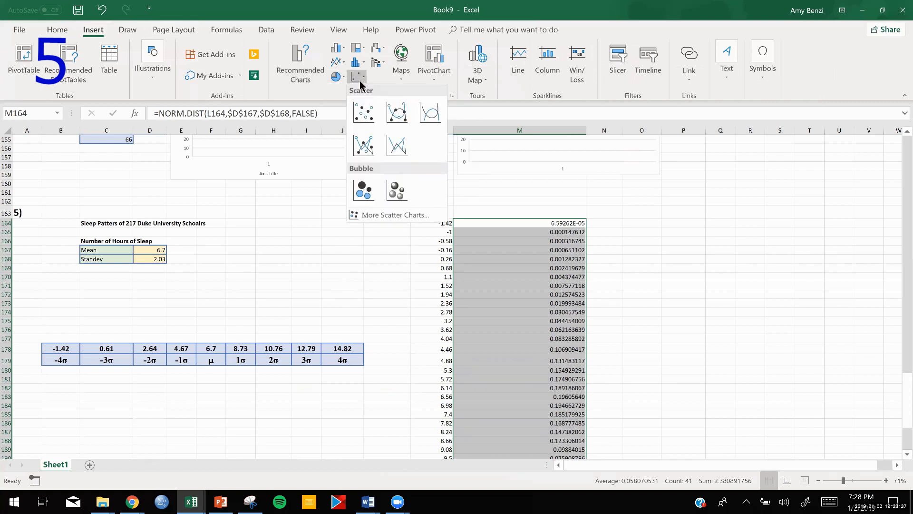
click(435, 116)
drag(495, 280, 289, 232)
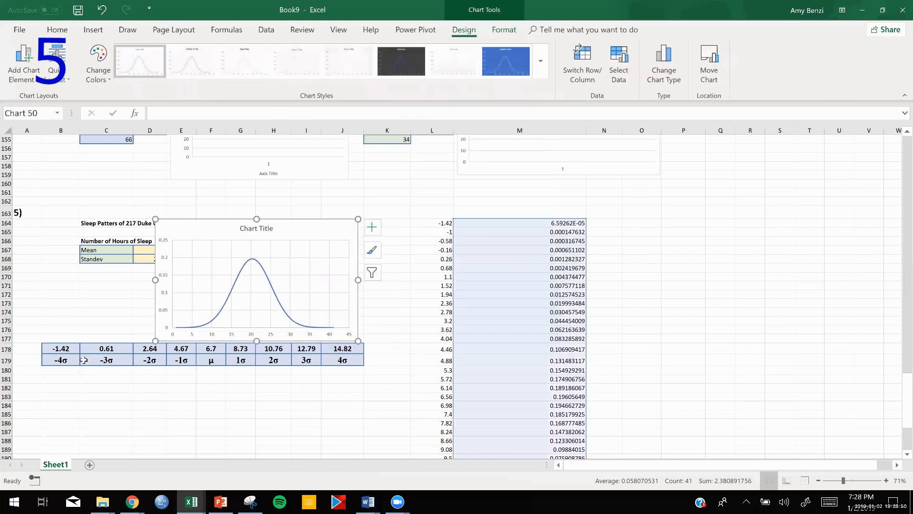
Move the σ axis table down to rows 184–185 and stretch the chart directly above it to about the table's width.
drag(62, 351, 328, 412)
click(298, 284)
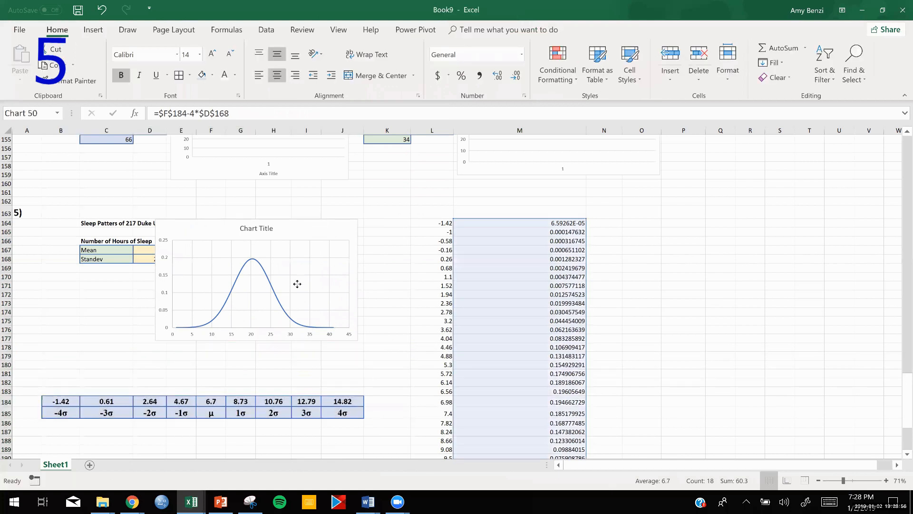
drag(298, 284, 244, 335)
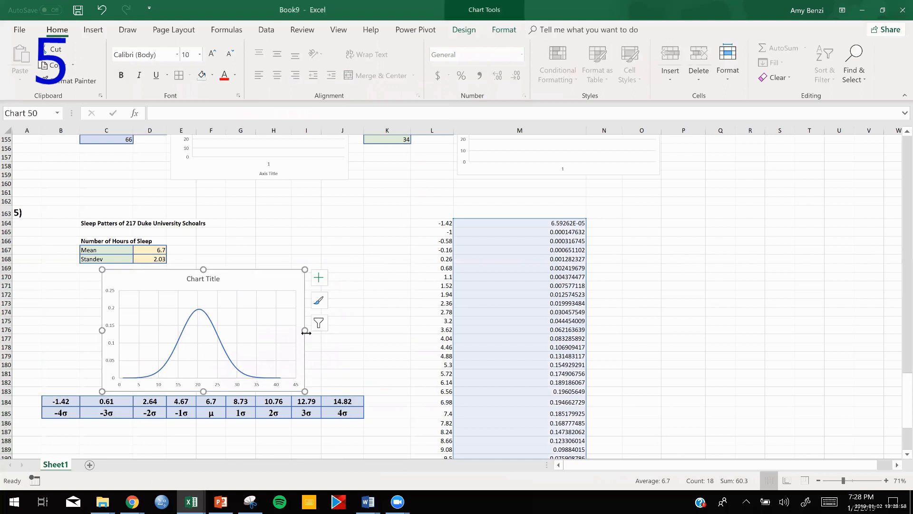
drag(305, 332, 359, 332)
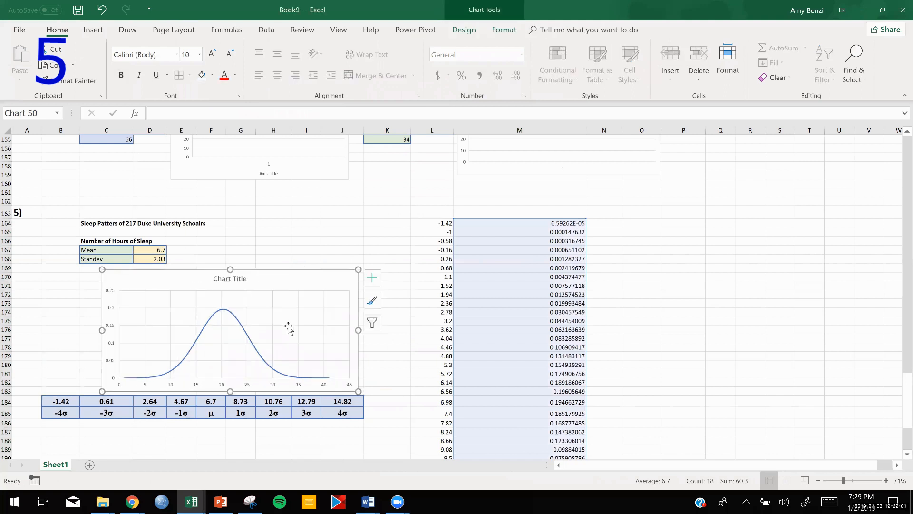
drag(101, 330, 43, 316)
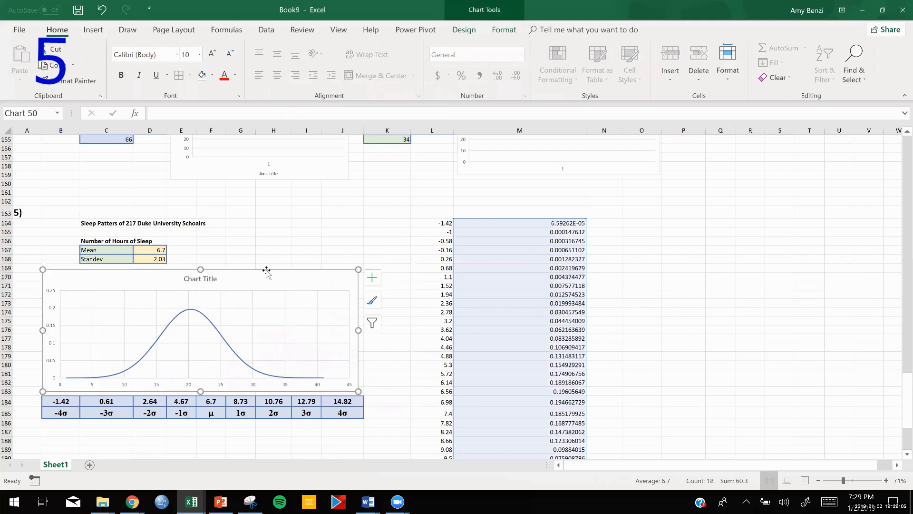
drag(266, 270, 282, 272)
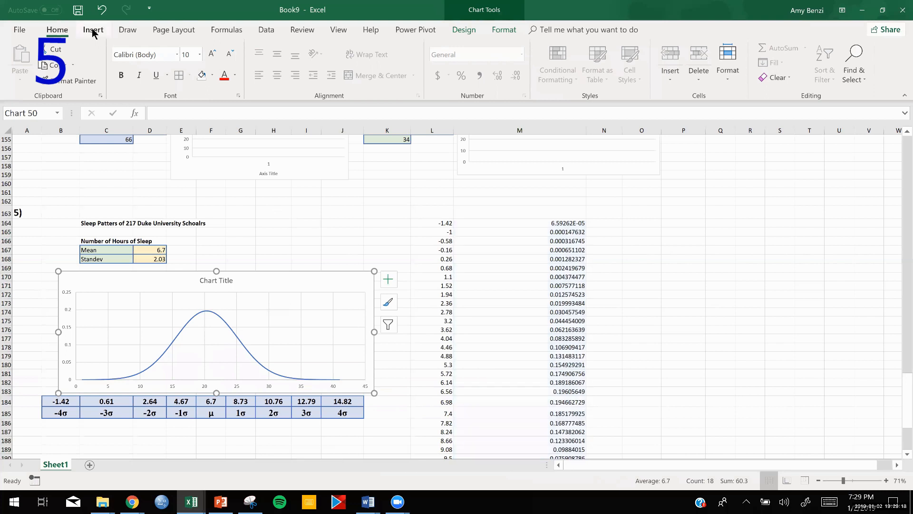
Draw a rectangle shape about 1.89" high and 1" wide and move it over the chart's upper edge around column H.
click(285, 223)
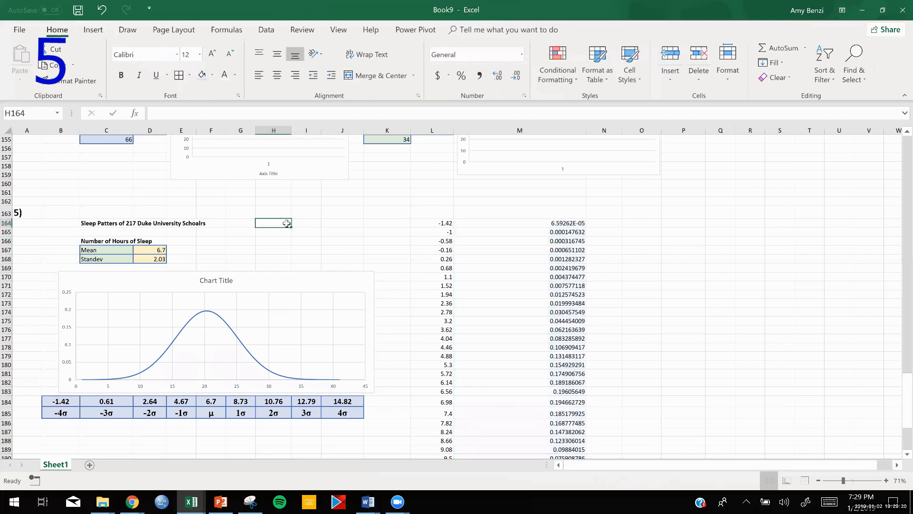
click(93, 30)
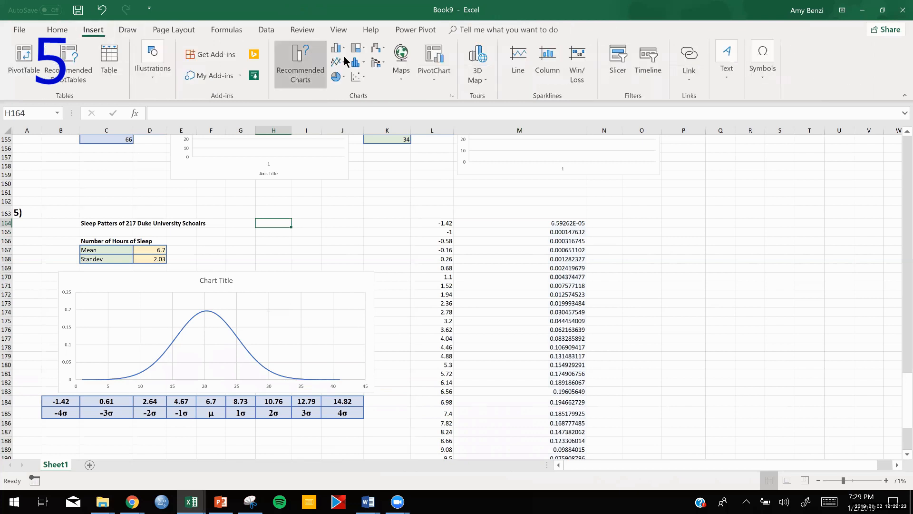
click(161, 76)
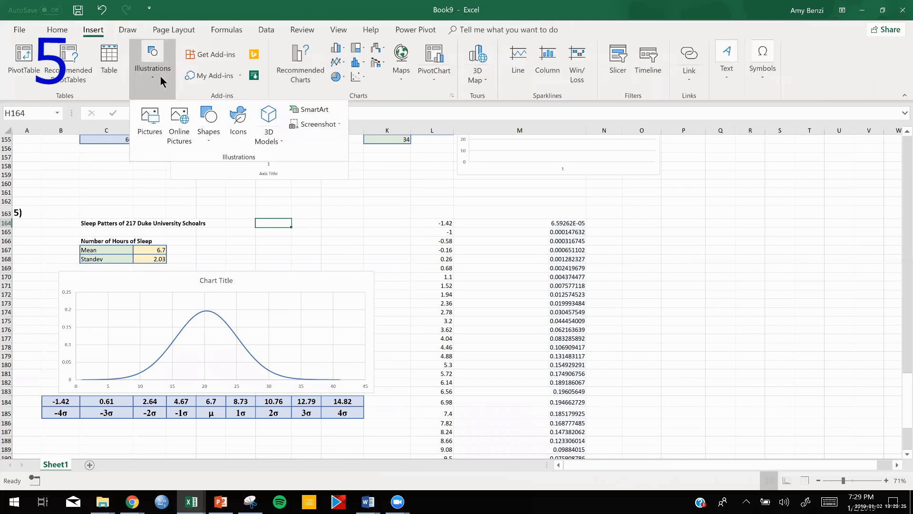
click(206, 144)
click(236, 169)
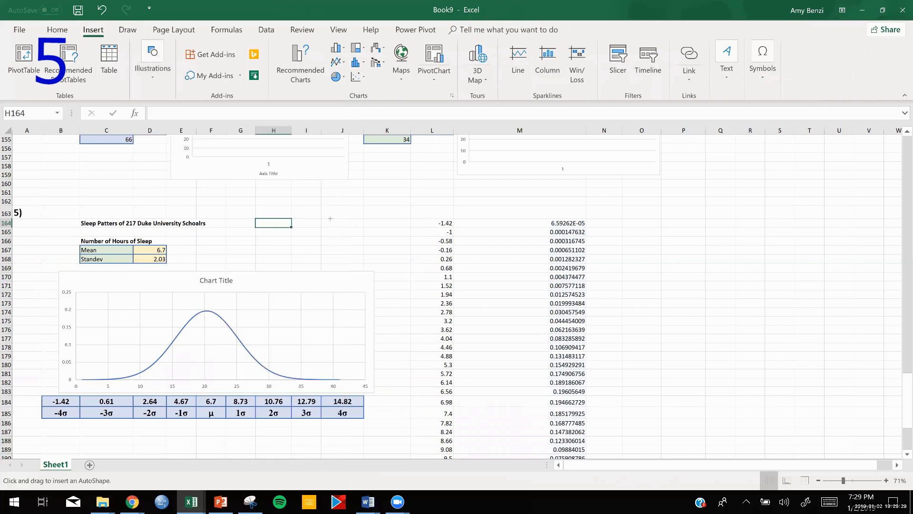
drag(632, 229, 673, 307)
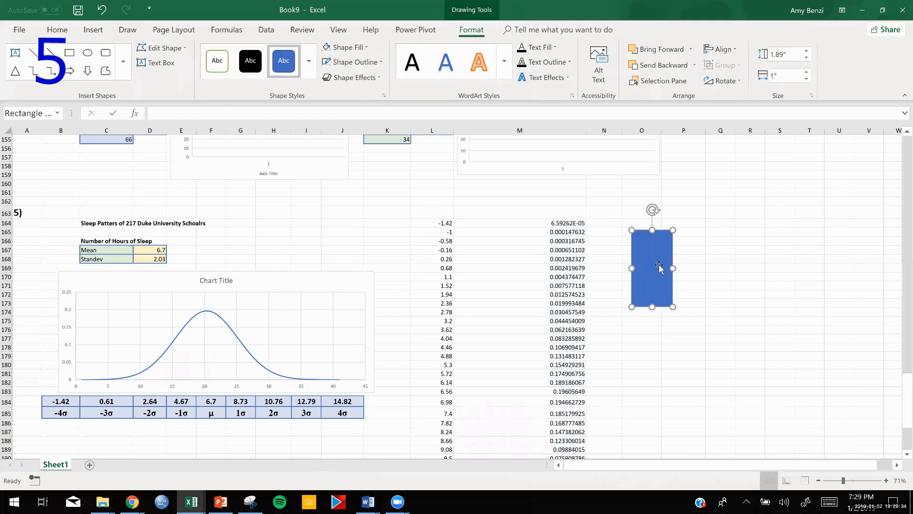
drag(229, 316, 287, 257)
Format the rectangle with no outline and a solid fill at 72% transparency.
right_click(288, 259)
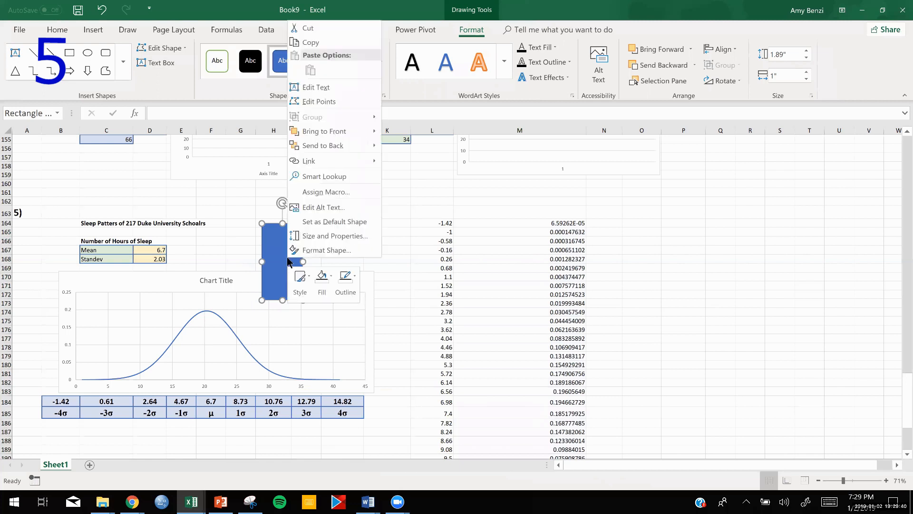
click(303, 251)
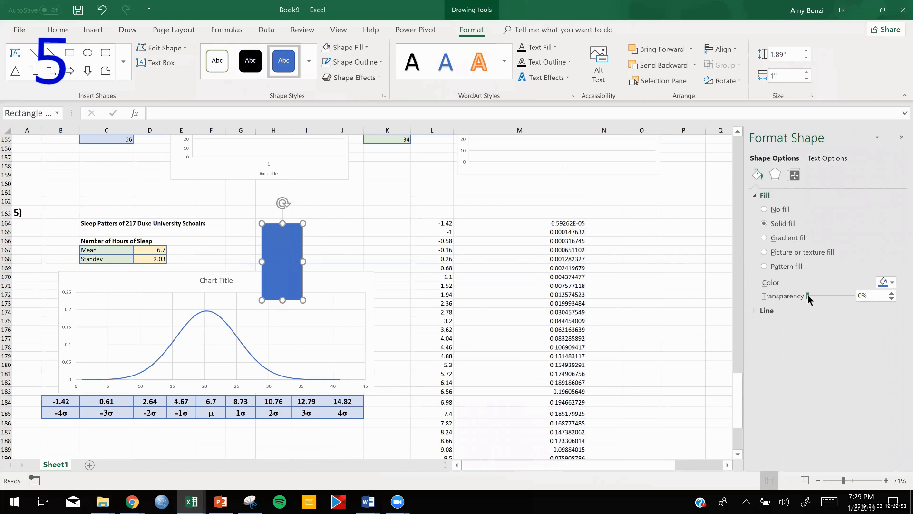
click(766, 312)
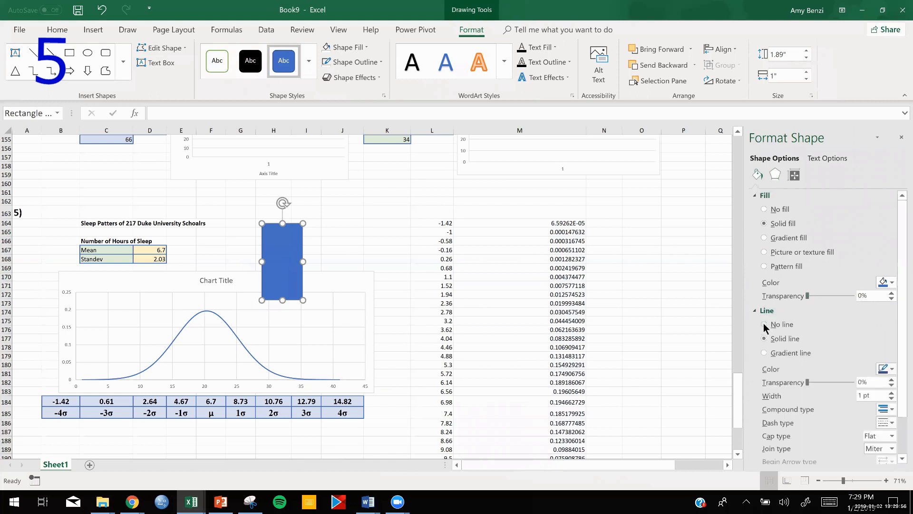
click(764, 325)
drag(808, 296, 841, 296)
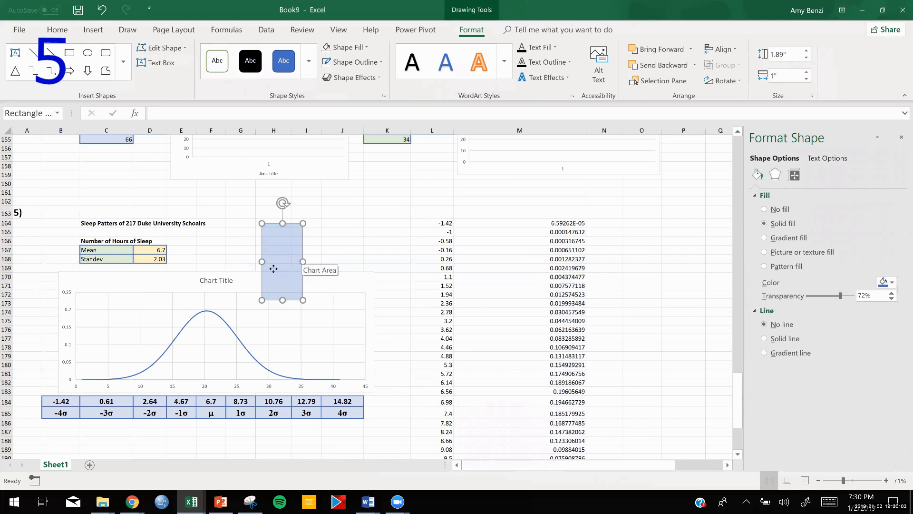
Place the rectangle on the bell curve with its left edge at the mean and narrow it to about 0.41".
drag(267, 266, 224, 338)
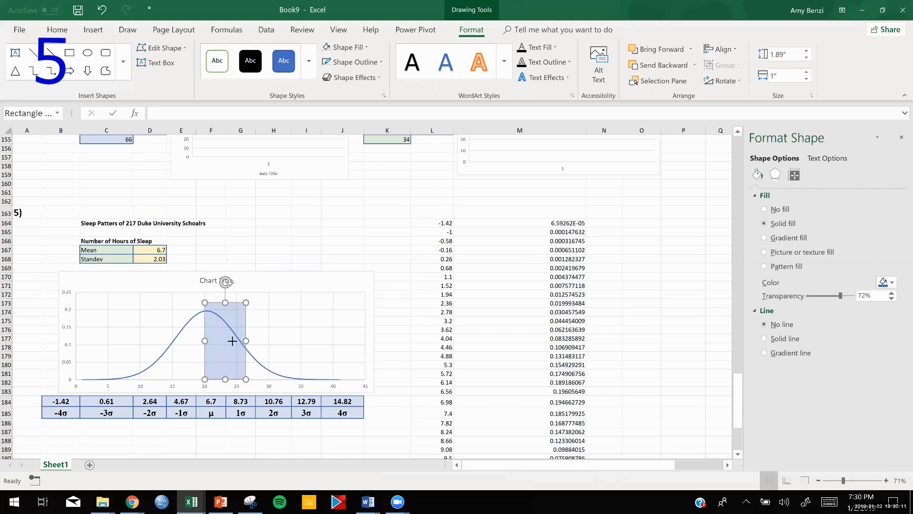
drag(246, 340, 221, 341)
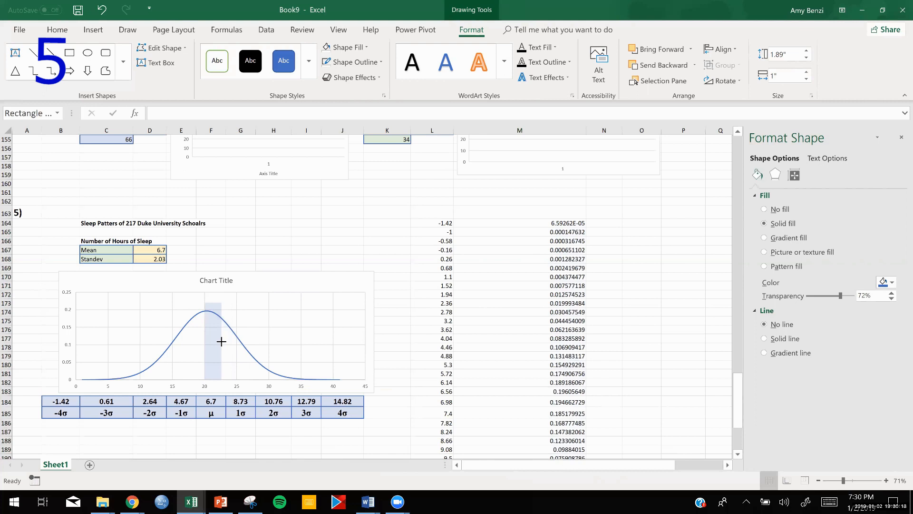
drag(221, 341, 221, 341)
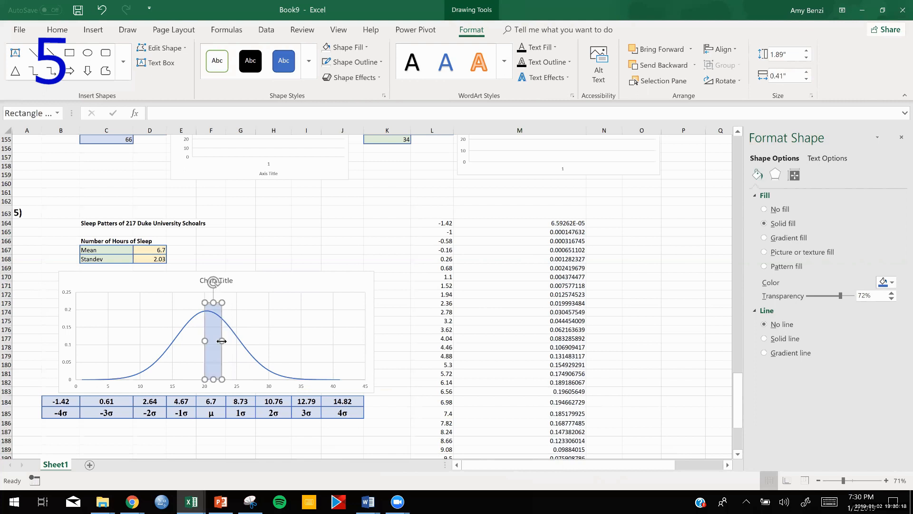
click(409, 355)
Duplicate the shaded rectangle and place the copy directly against its left side, left of the mean.
scroll(410, 354, up, 3)
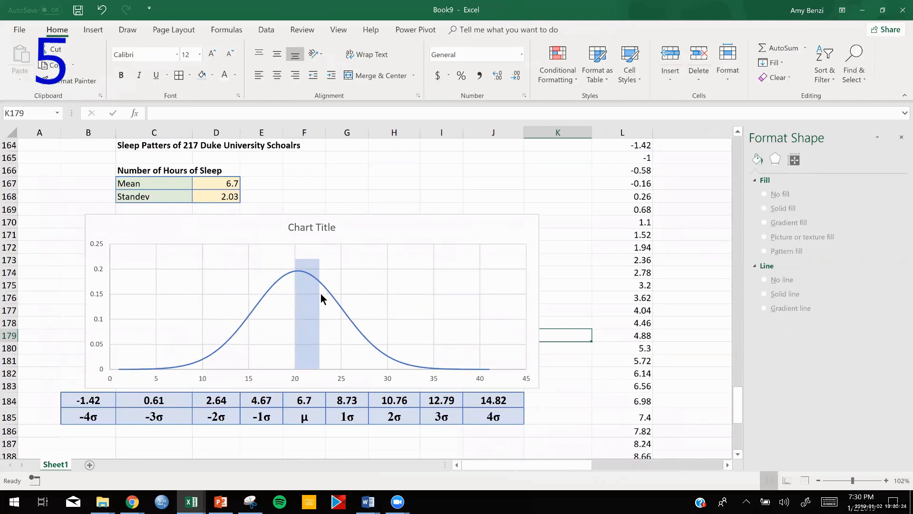
click(303, 301)
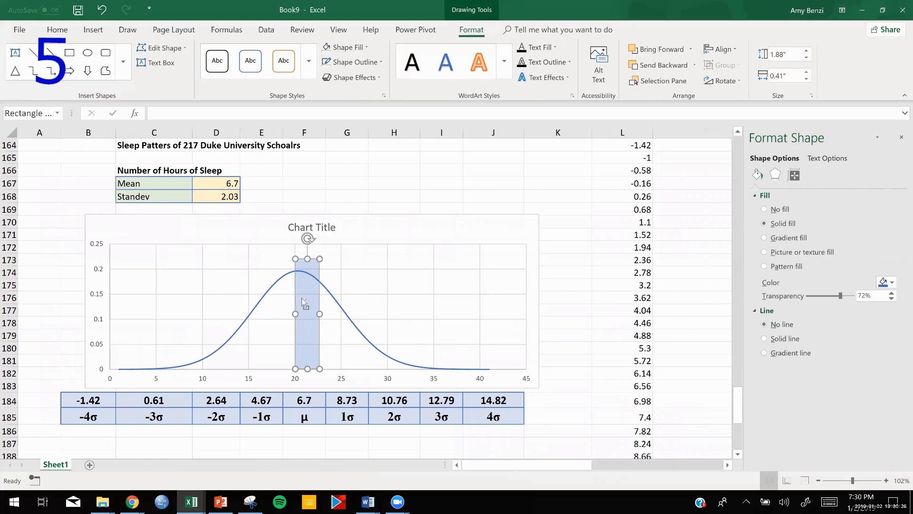
drag(301, 300, 282, 301)
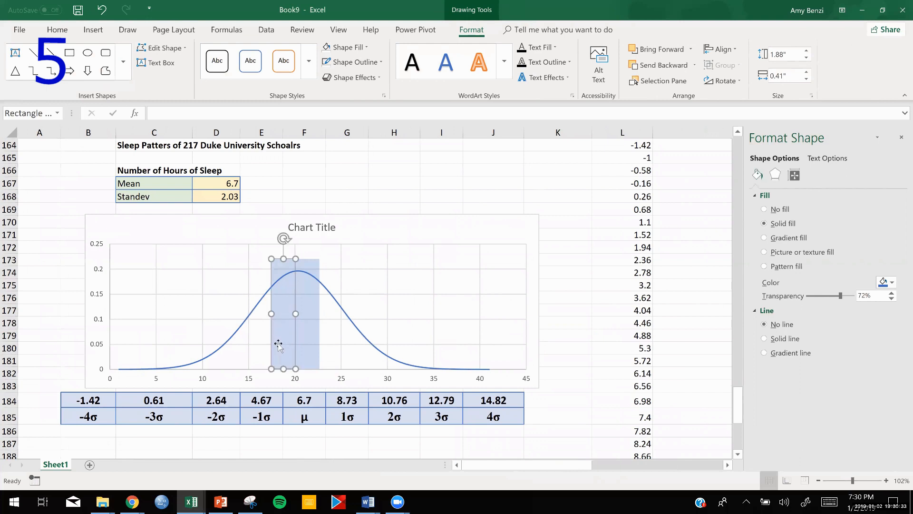
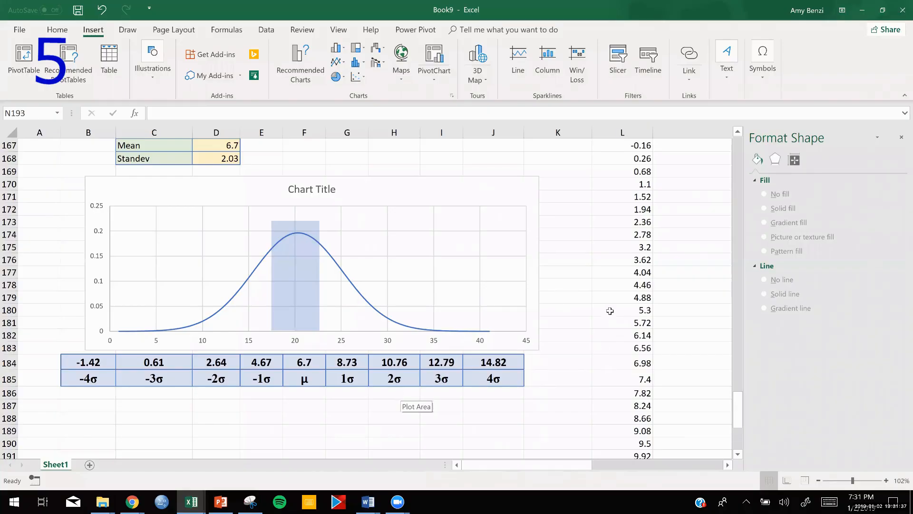
Delete the existing bell curve chart in section 5 but keep the two shaded rectangles.
ctrl+scroll(610, 310, down, 3)
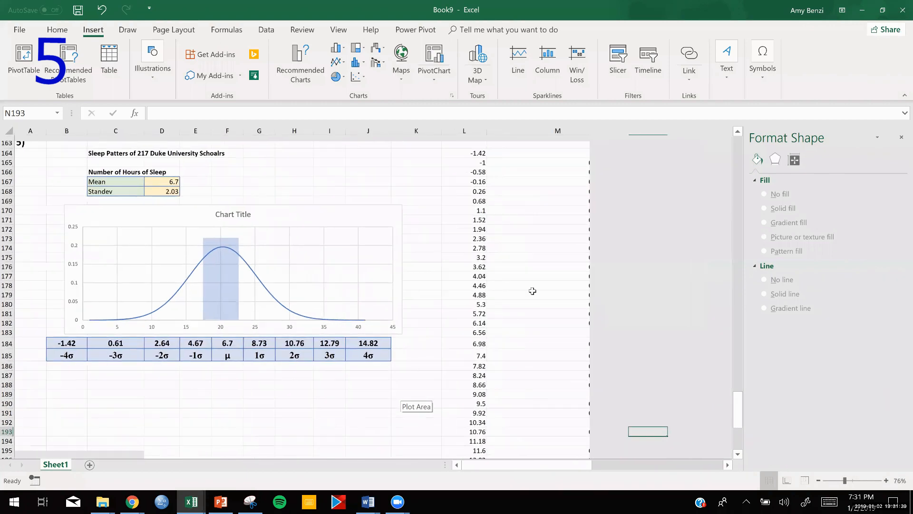
click(302, 218)
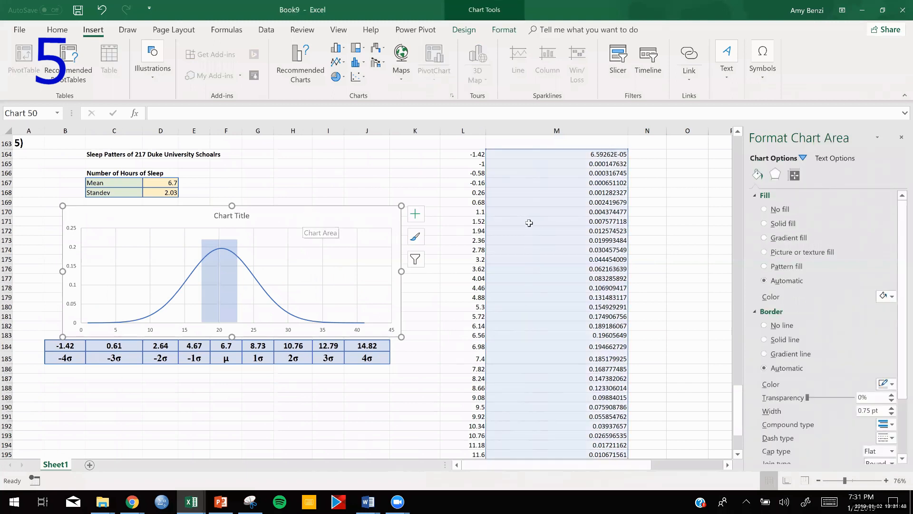
key(Delete)
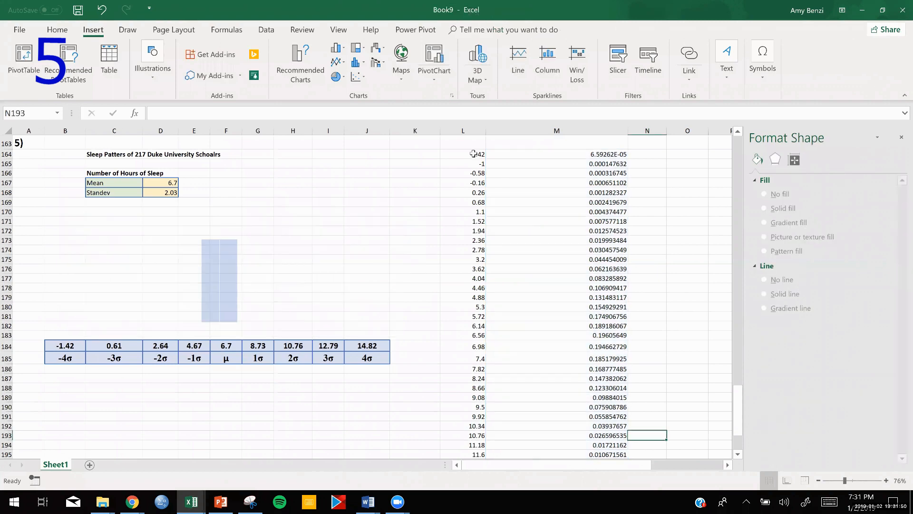
Insert a scatter chart with smooth lines and no markers from L164:M204 and move it next to the shaded rectangles.
drag(470, 154, 569, 433)
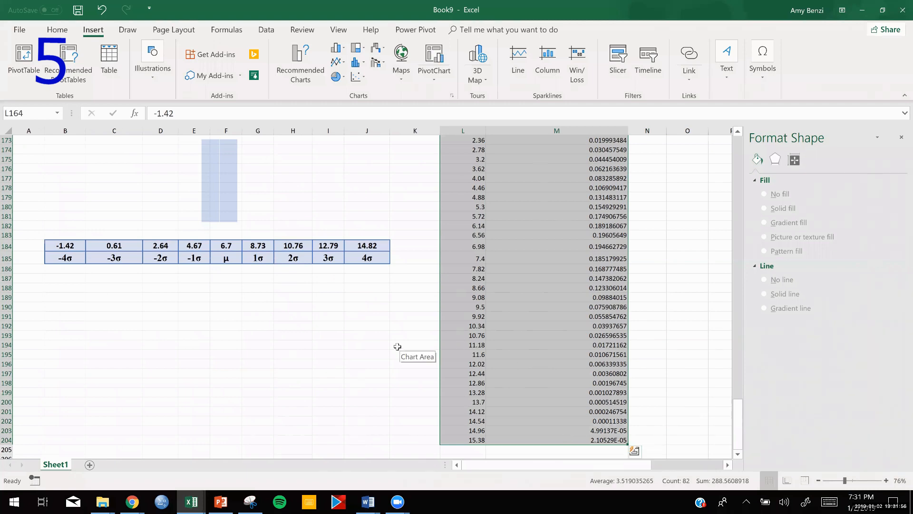
scroll(397, 346, up, 5)
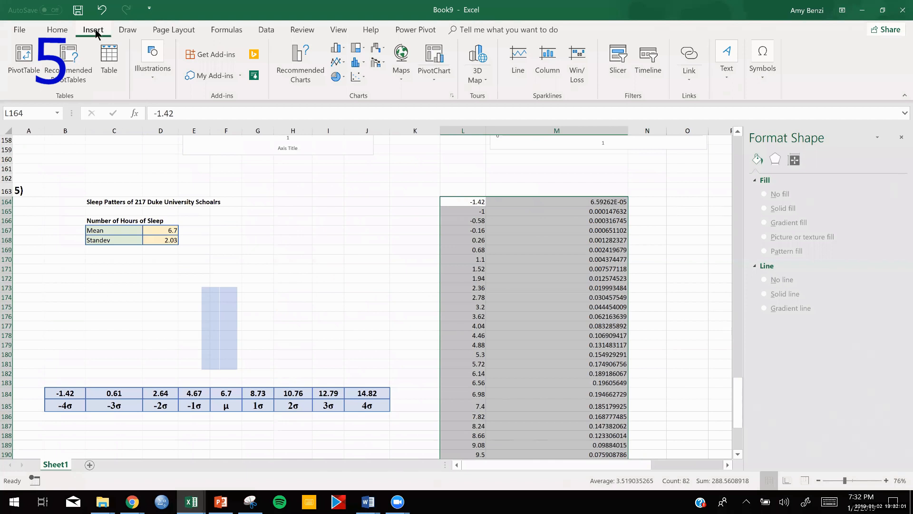
click(357, 76)
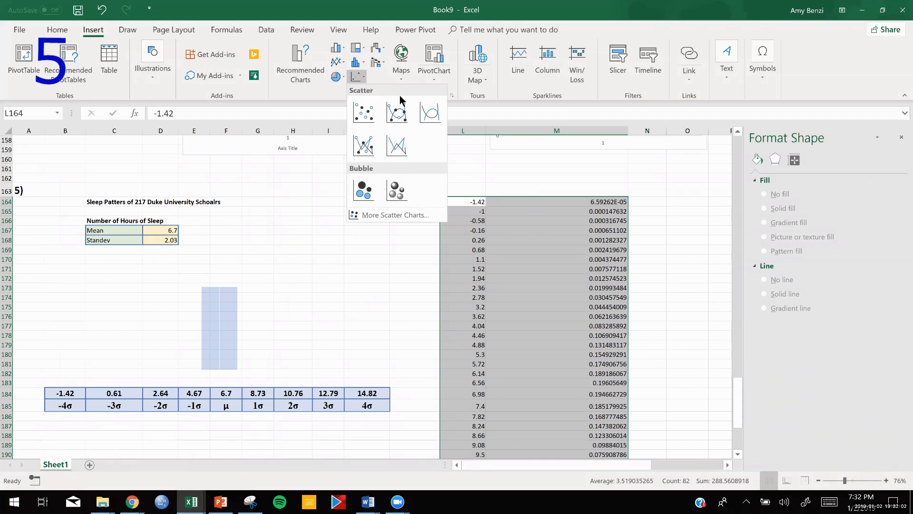
click(431, 116)
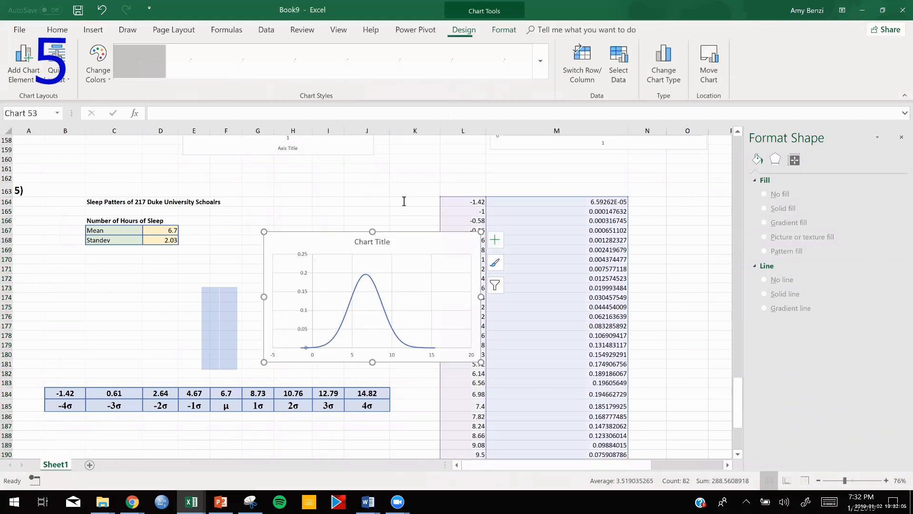
drag(405, 232, 365, 211)
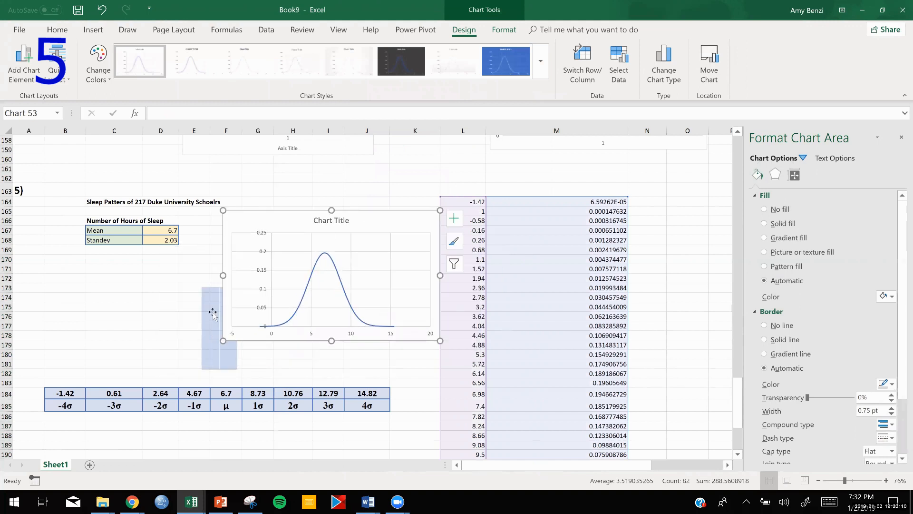
Move one shaded rectangle away from the other, then bring both rectangles to the front.
right_click(253, 224)
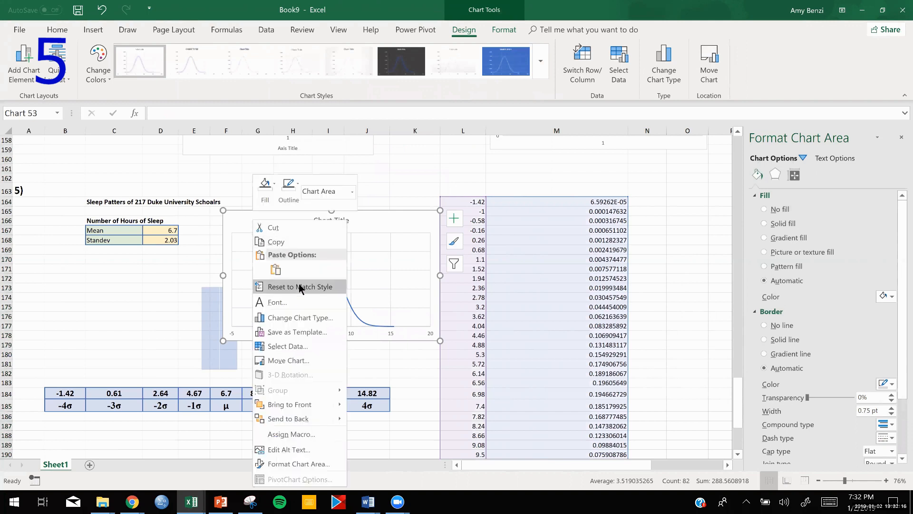
click(213, 298)
click(207, 299)
drag(208, 300, 178, 294)
shift+click(224, 365)
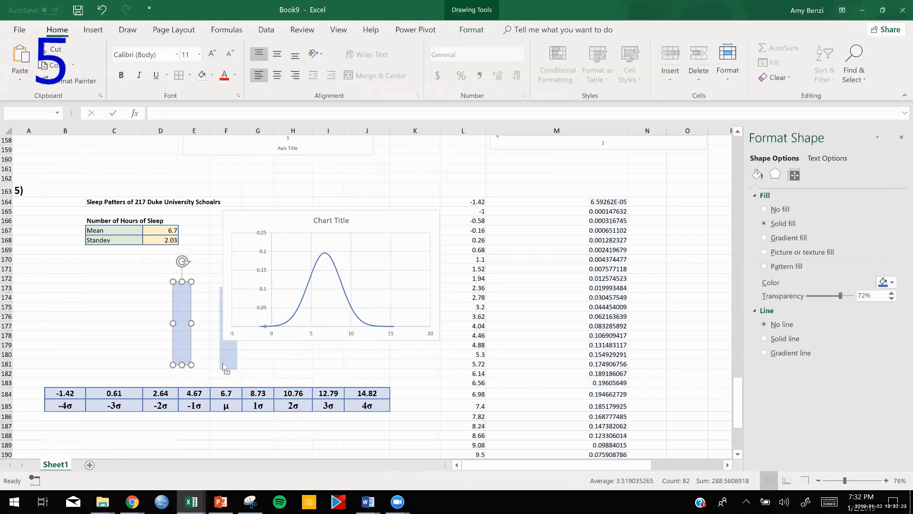
right_click(223, 364)
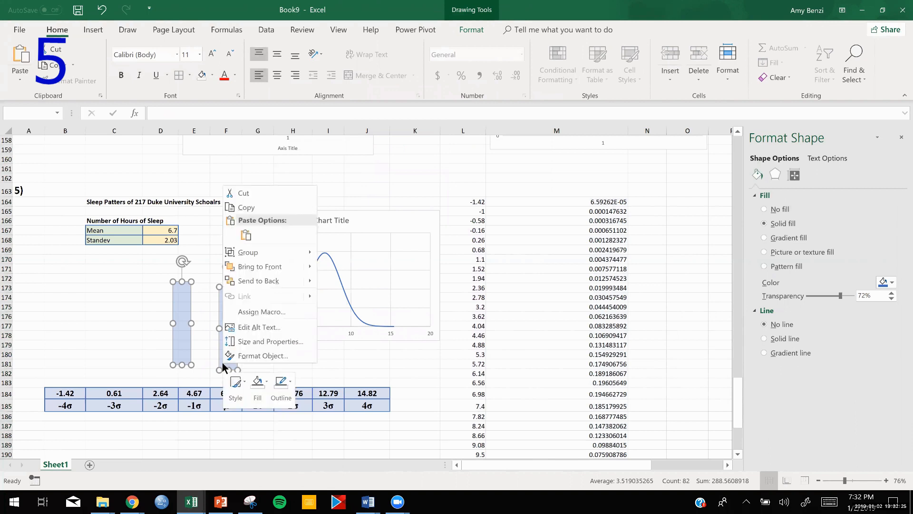
click(247, 267)
Move the chart directly above the sigma table and place one shaded rectangle on the curve just left of the mean.
drag(232, 304, 388, 194)
drag(410, 224, 310, 270)
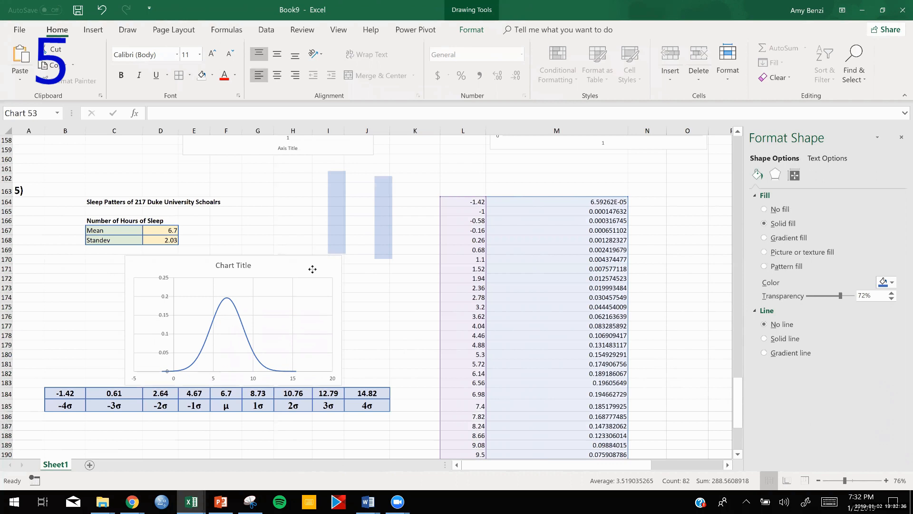
drag(333, 218, 212, 332)
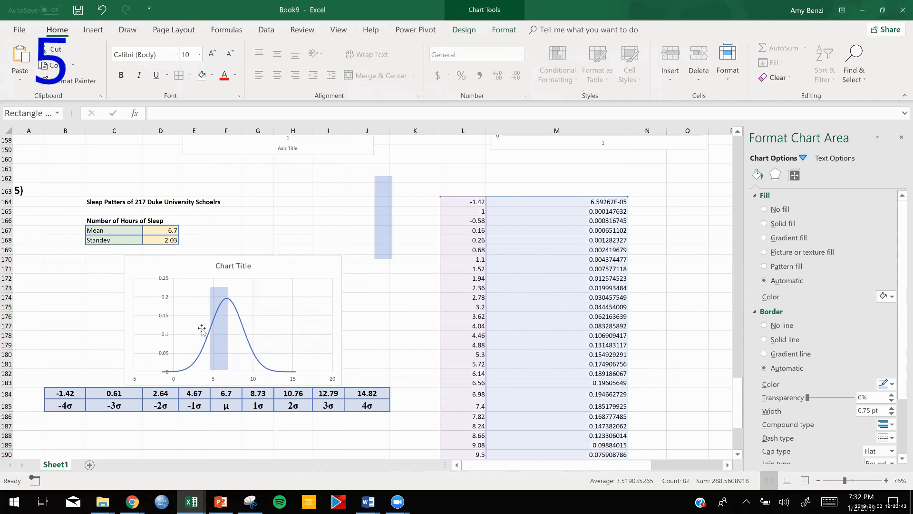
Widen the chart to span the sigma table and shift it so the curve's peak lines up with the μ column.
click(131, 320)
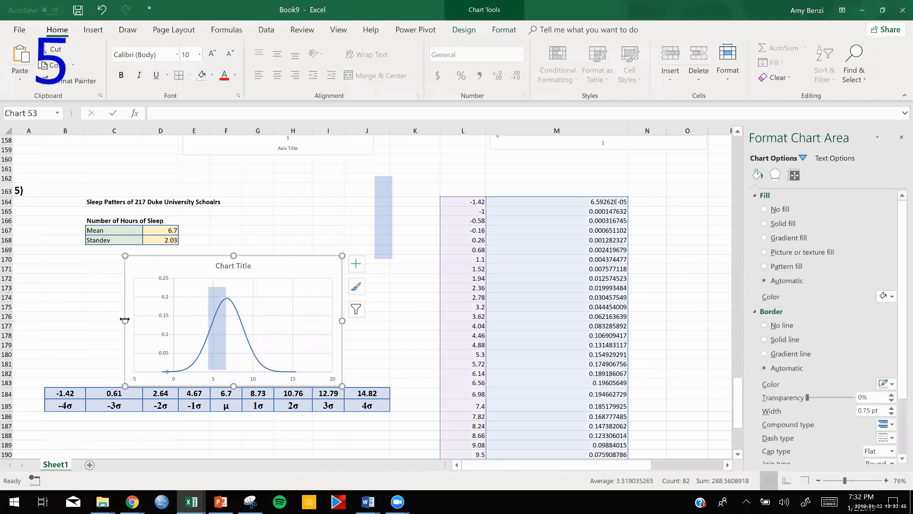
drag(124, 320, 44, 321)
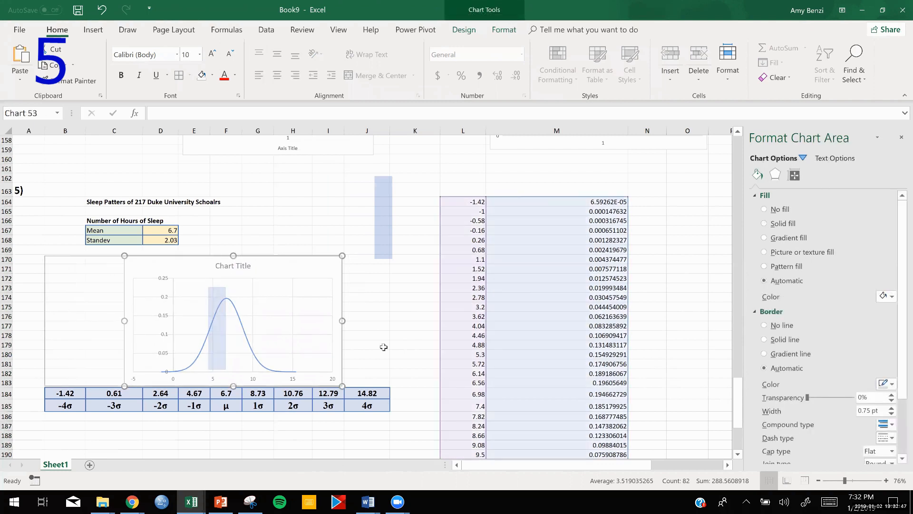
drag(339, 321, 392, 327)
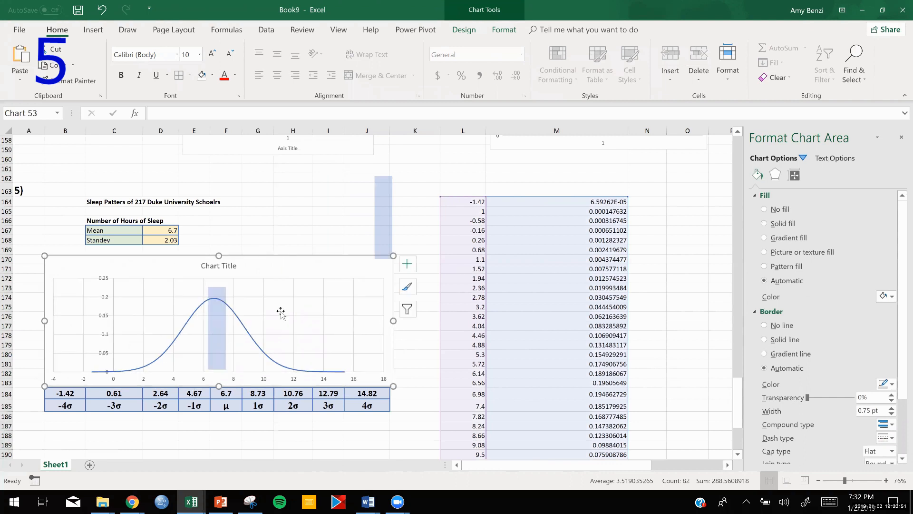
drag(269, 265, 283, 263)
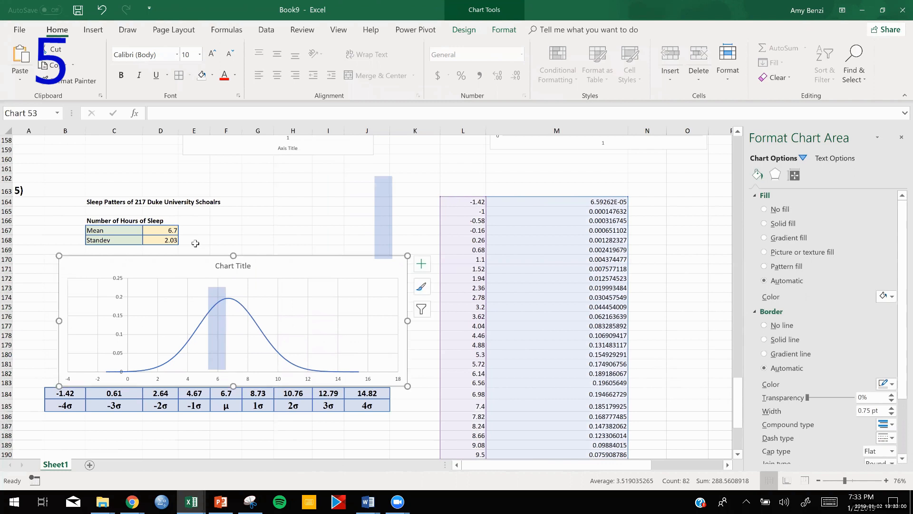
Position the two shaded rectangles on the bell curve, one on each side of the mean.
click(219, 291)
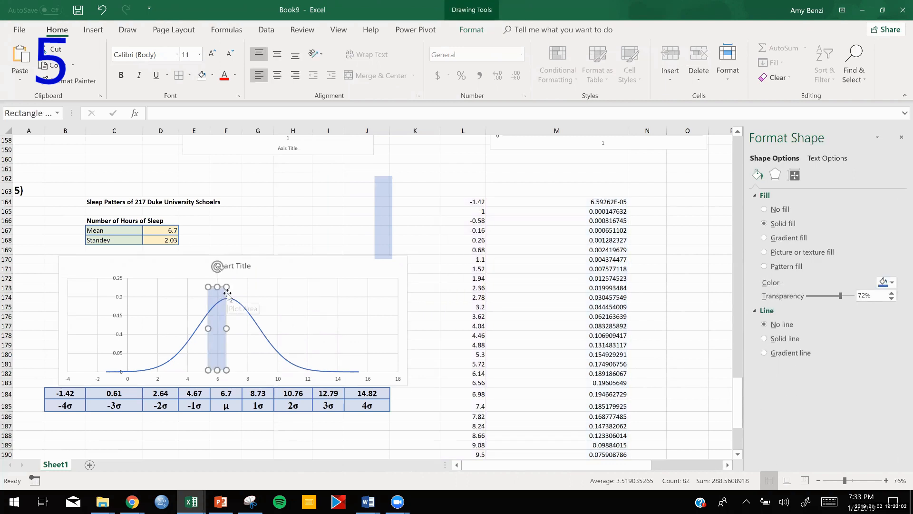
click(240, 293)
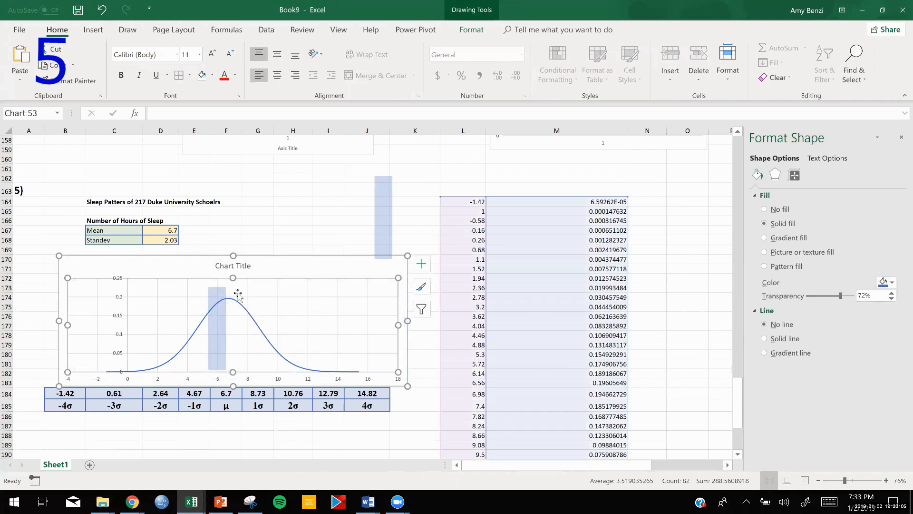
click(227, 293)
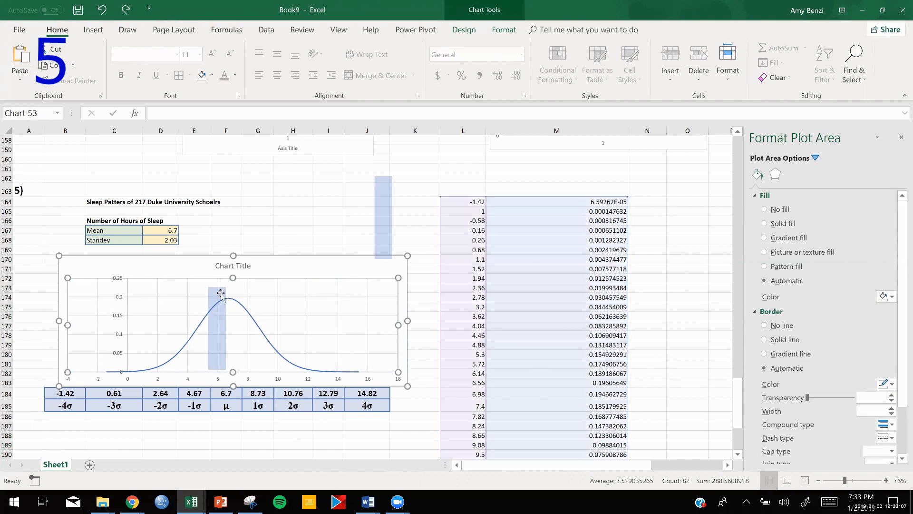
click(220, 293)
drag(222, 296, 241, 295)
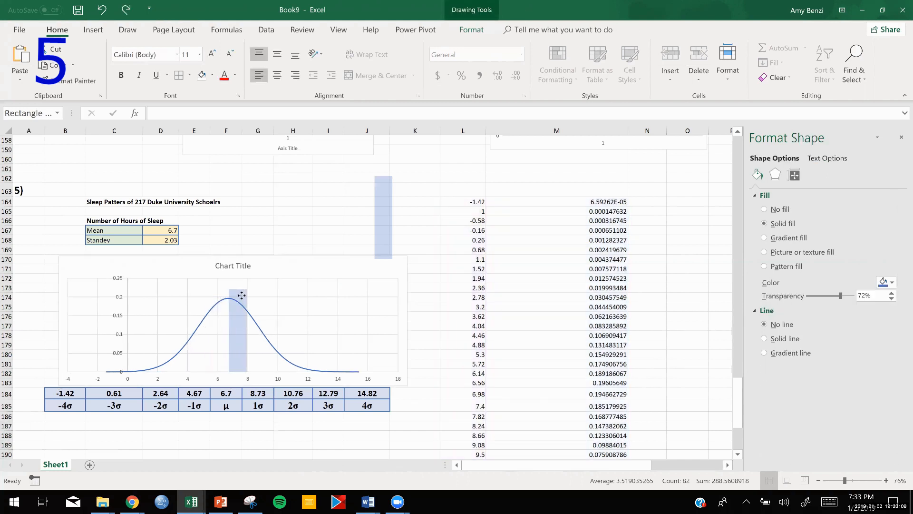
click(378, 227)
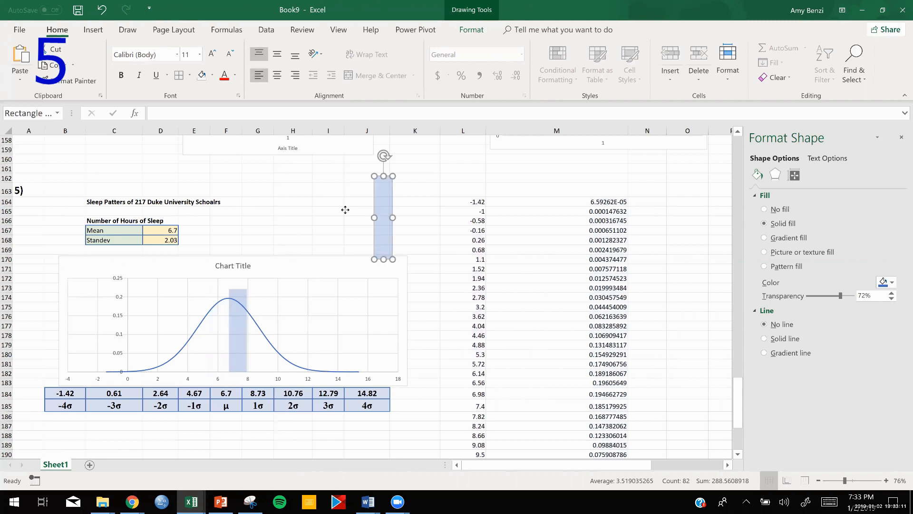
drag(377, 227, 214, 340)
Widen the chart on both sides so it spans columns A to K.
click(407, 317)
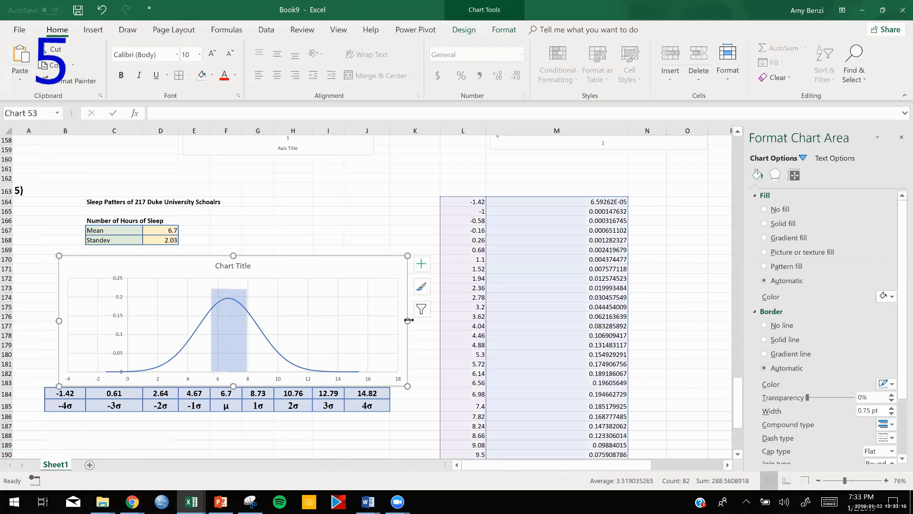
drag(408, 320, 439, 322)
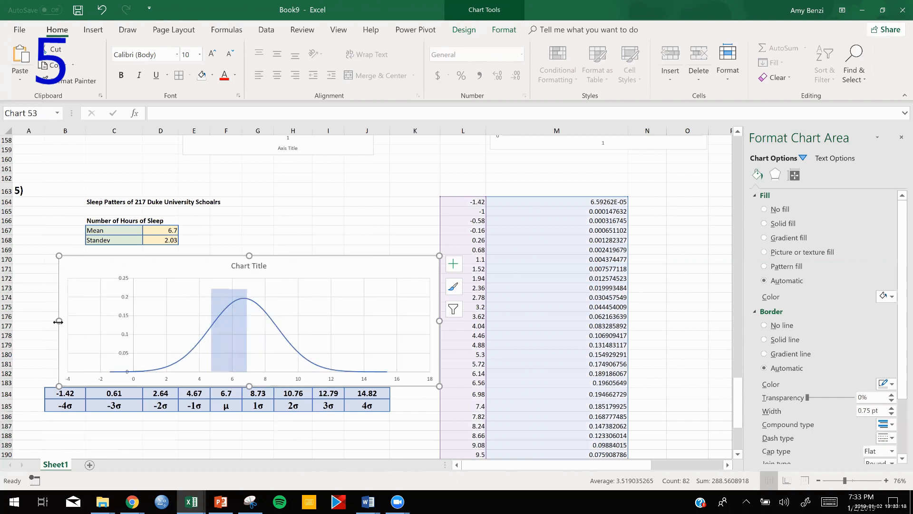
drag(58, 322, 22, 321)
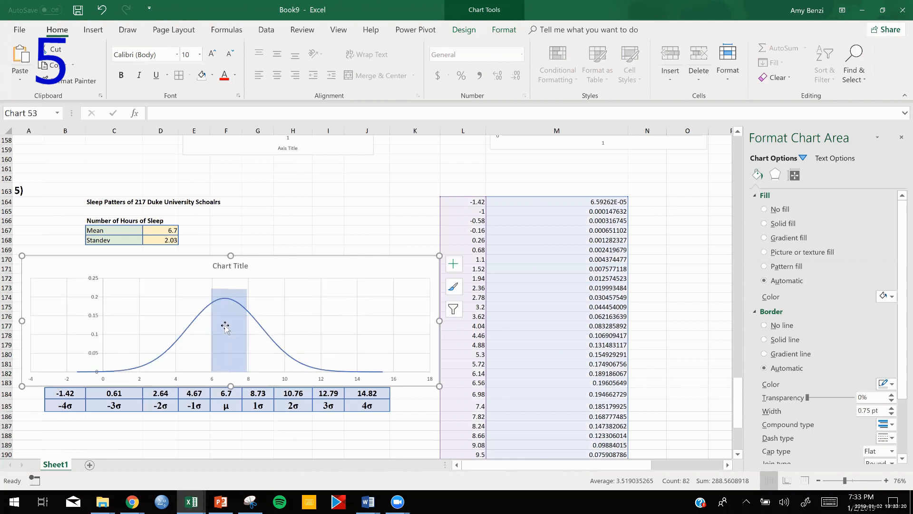
Shift the left rectangle away from the right one and give both a solid blue outline.
click(225, 327)
drag(217, 328, 211, 328)
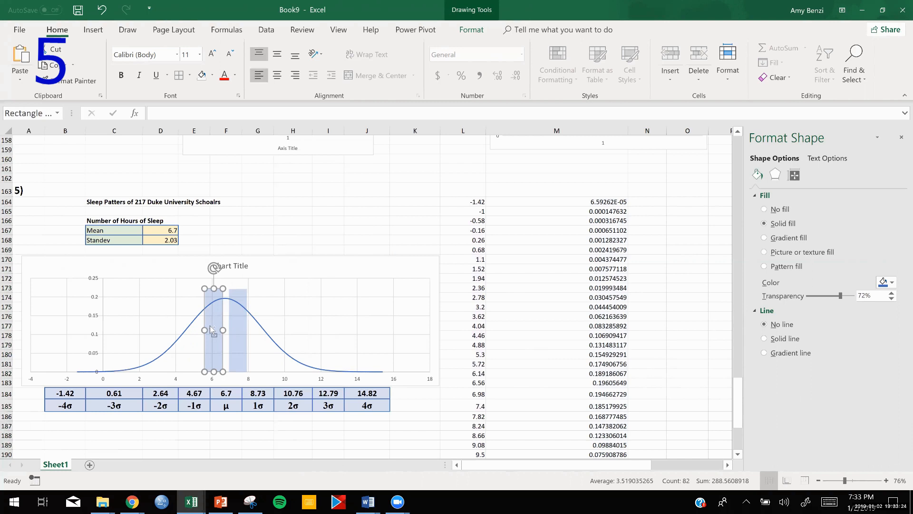
shift+click(237, 336)
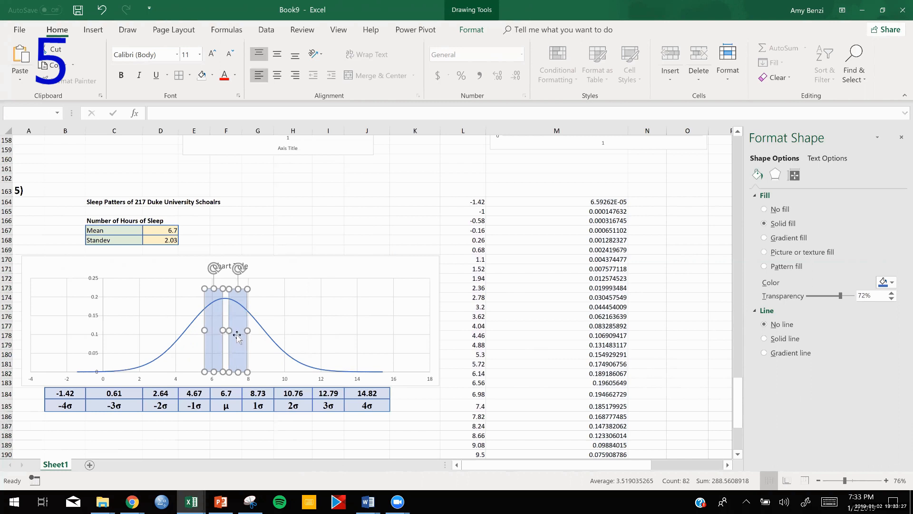
right_click(236, 336)
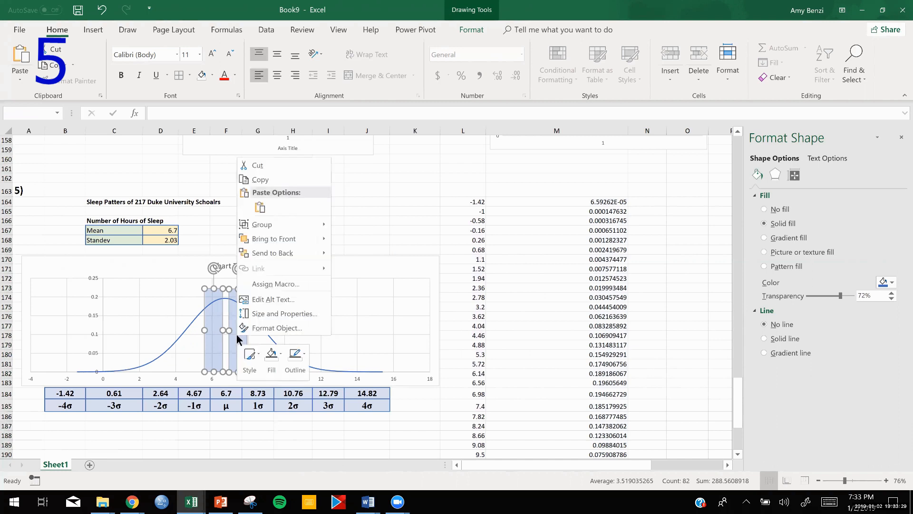
click(300, 360)
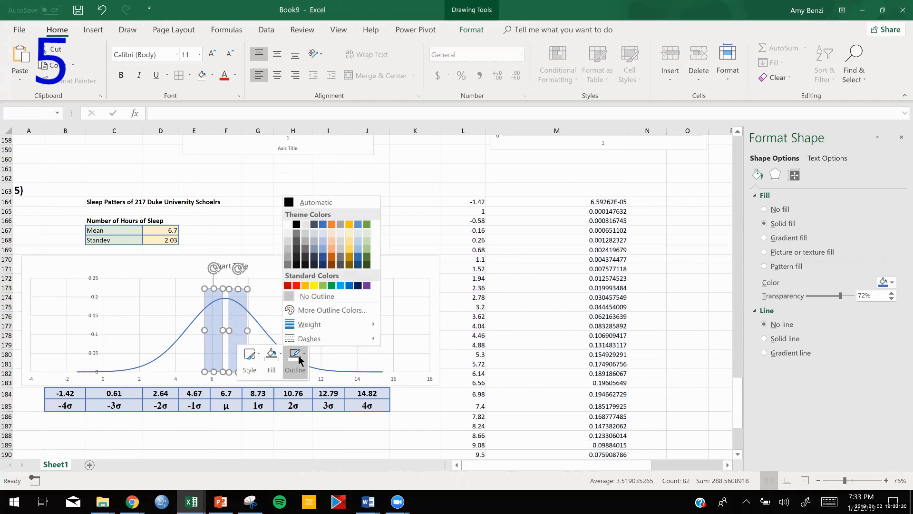
click(324, 224)
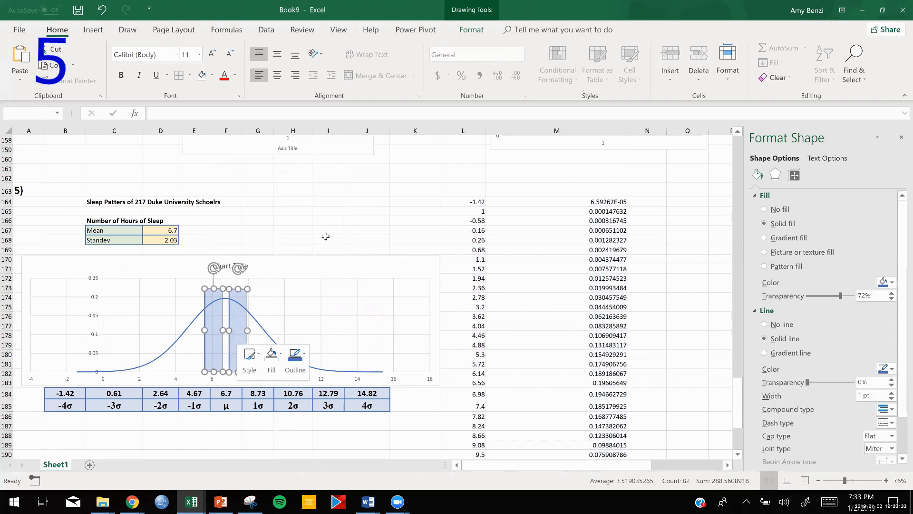
Move the two outlined rectangles together so their inner edges meet at the curve's mean.
click(328, 248)
click(238, 330)
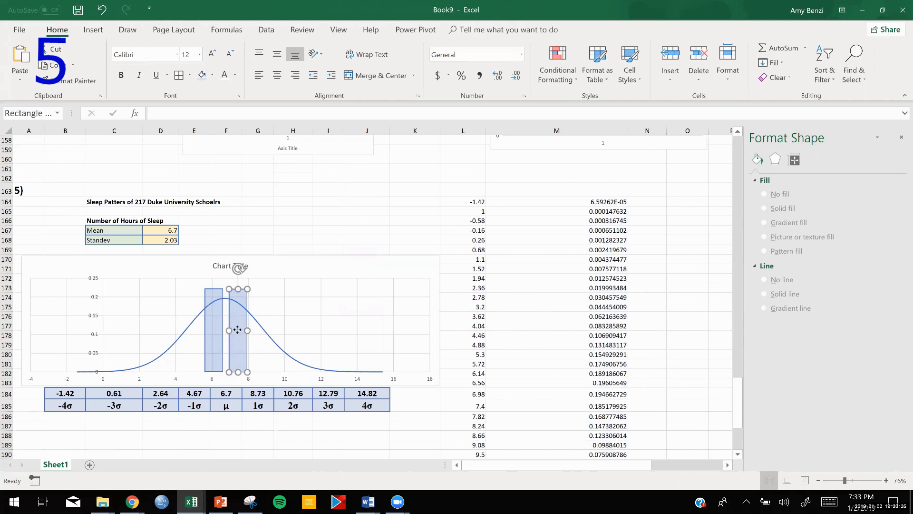
drag(237, 330, 219, 327)
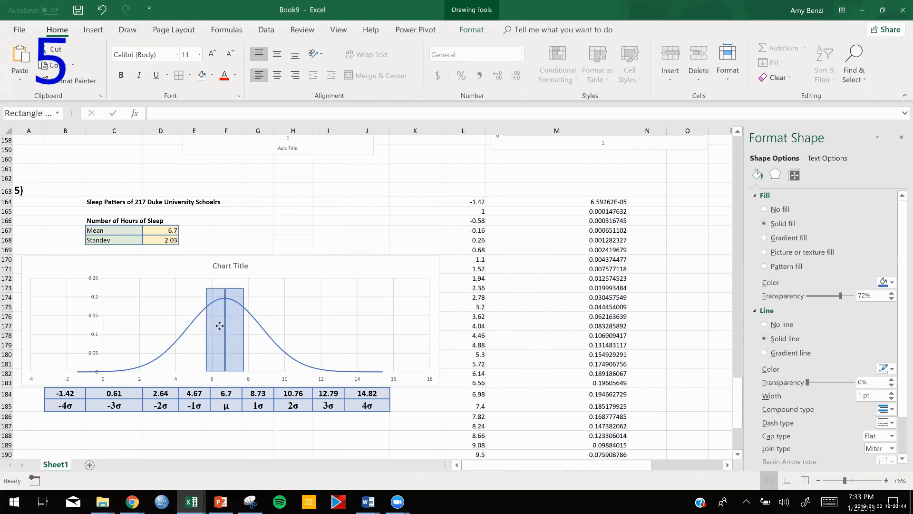
Add a percentage label inside the left rectangle and center its text vertically and horizontally.
click(220, 325)
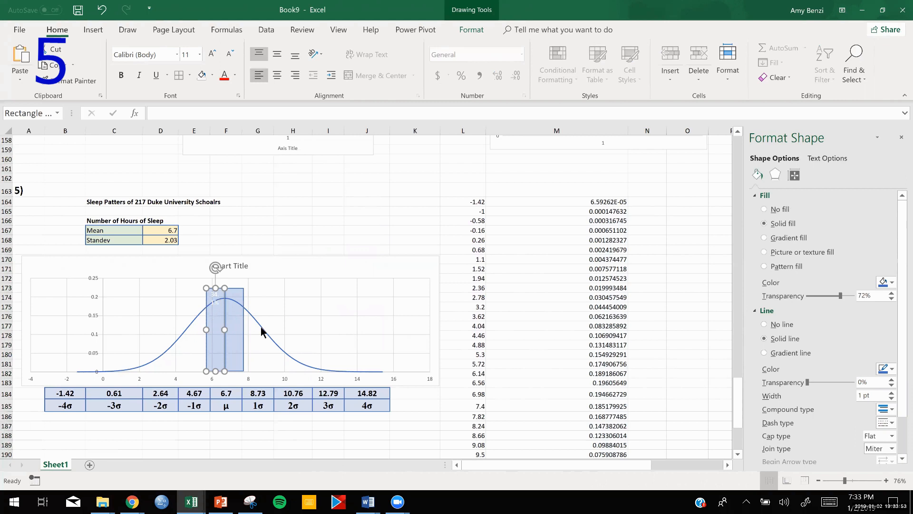
click(277, 54)
click(278, 76)
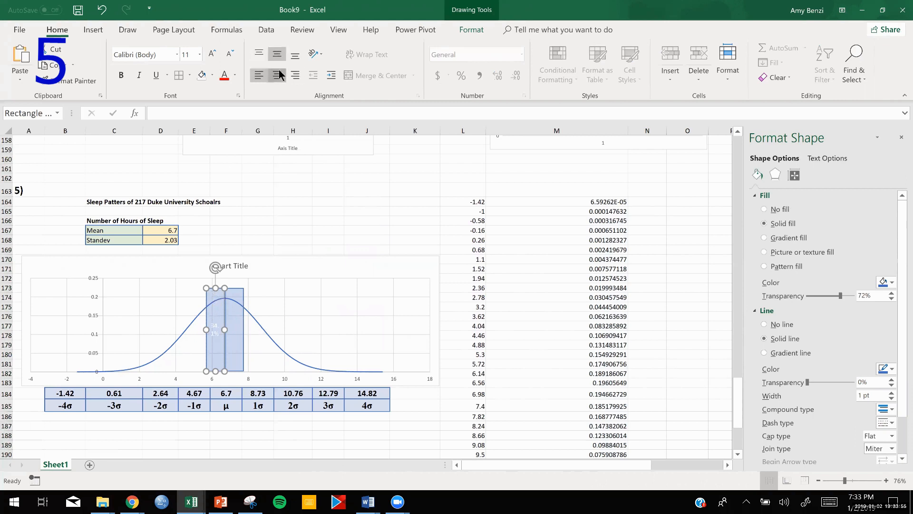
Make the percentage label in the left shaded rectangle black and bold.
click(235, 75)
click(230, 113)
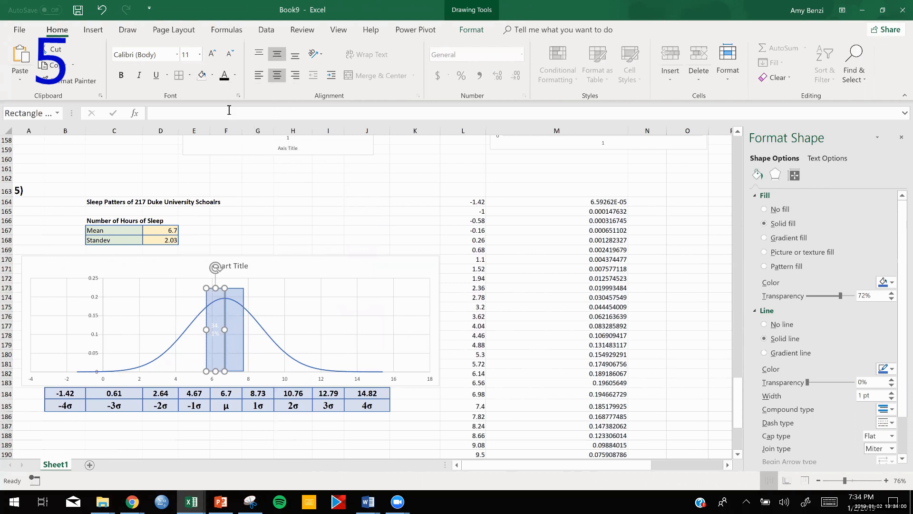
click(234, 75)
click(222, 98)
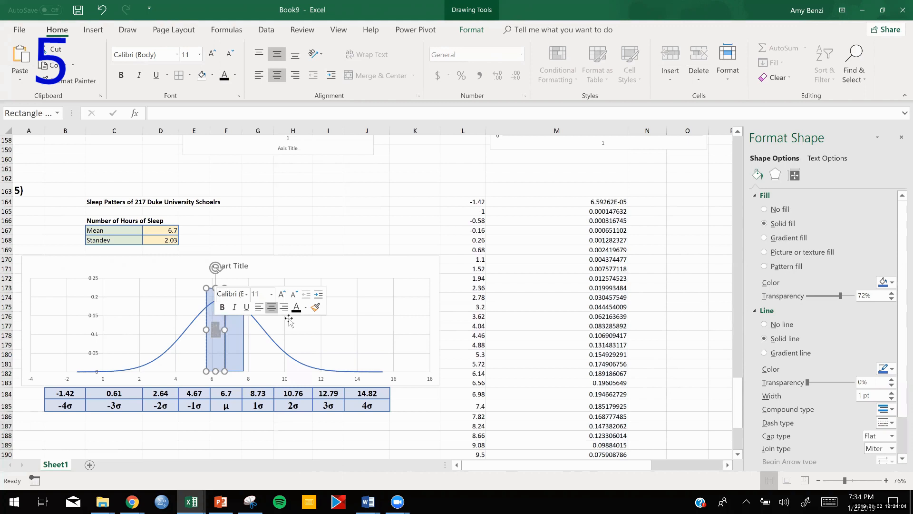
click(296, 304)
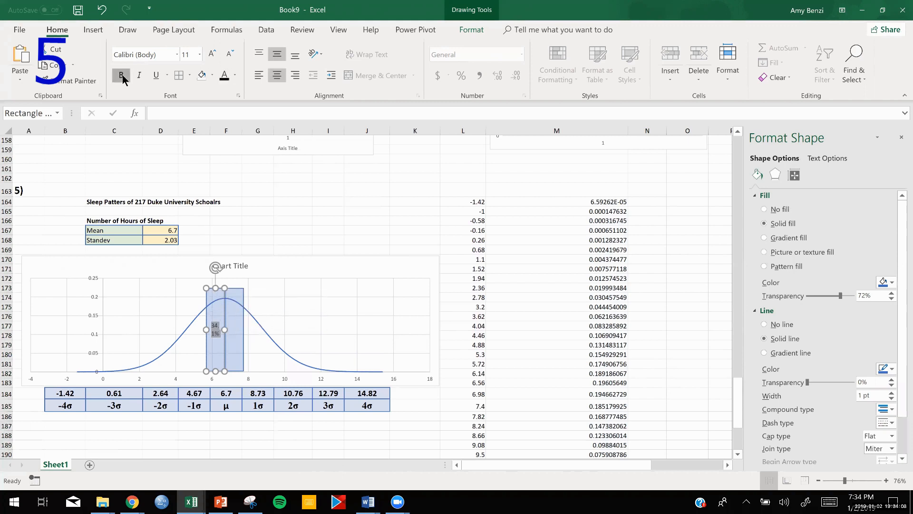
click(350, 310)
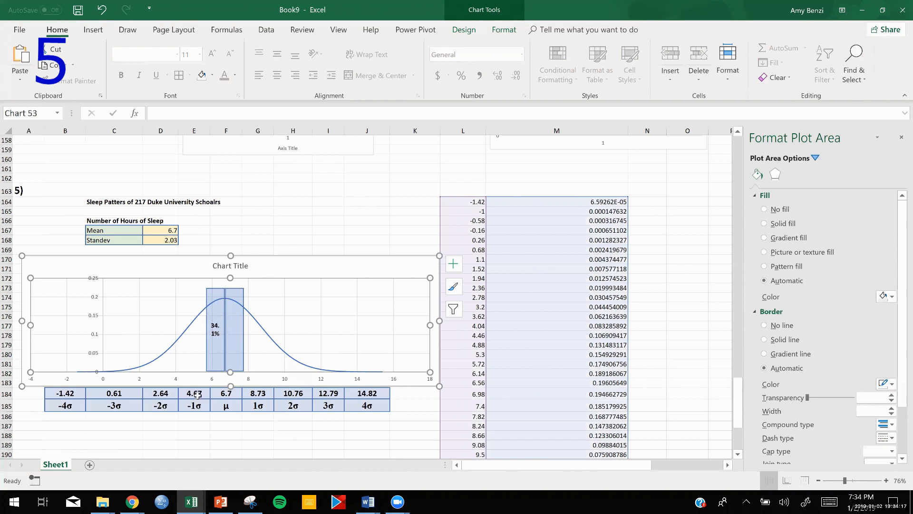
Widen the left rectangle outward so its 34.1% label fits on one line, and replace the right rectangle with a copy of it.
click(211, 352)
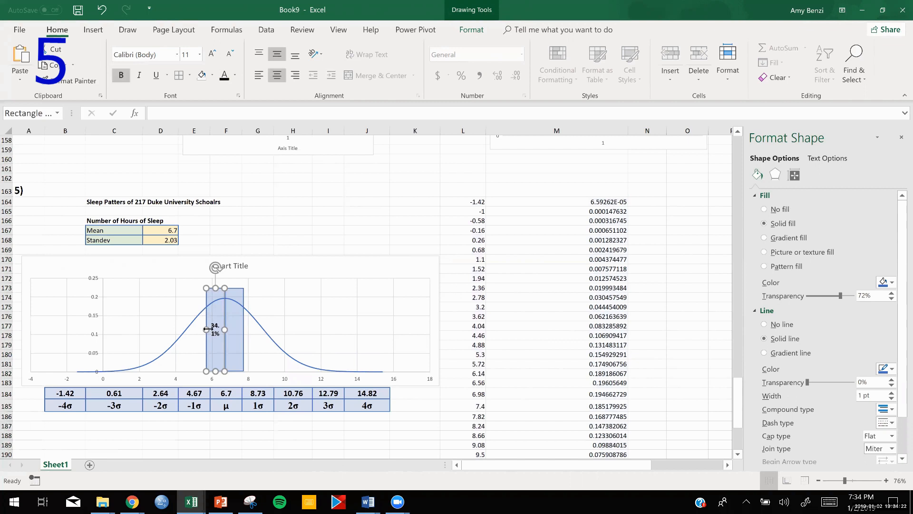
drag(201, 328, 191, 328)
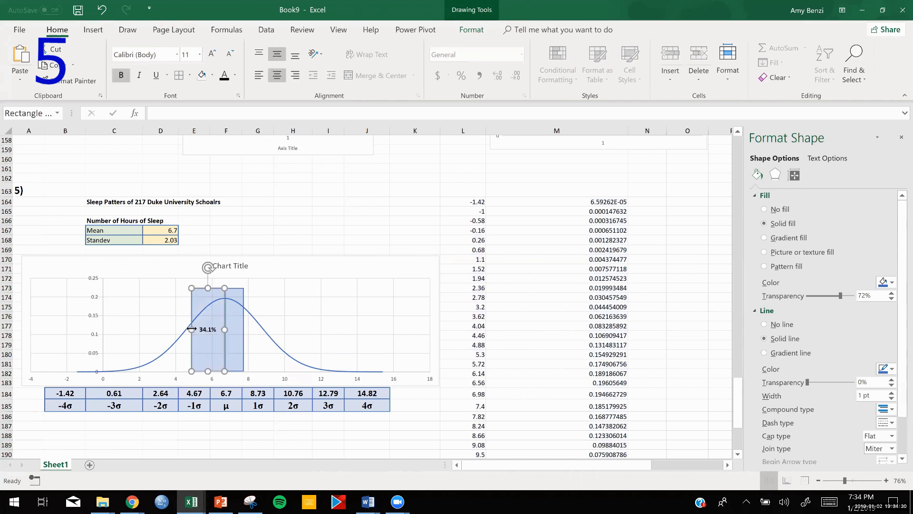
click(236, 343)
key(Delete)
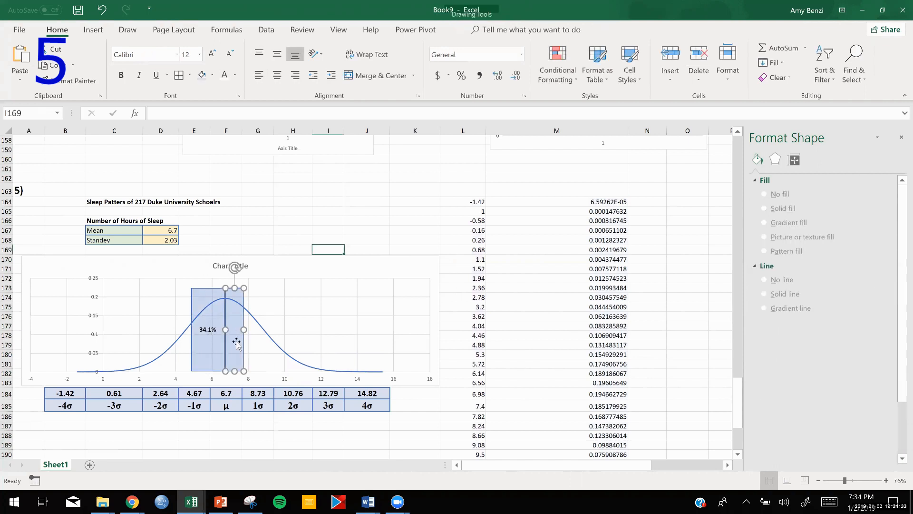
click(198, 351)
drag(198, 351, 246, 343)
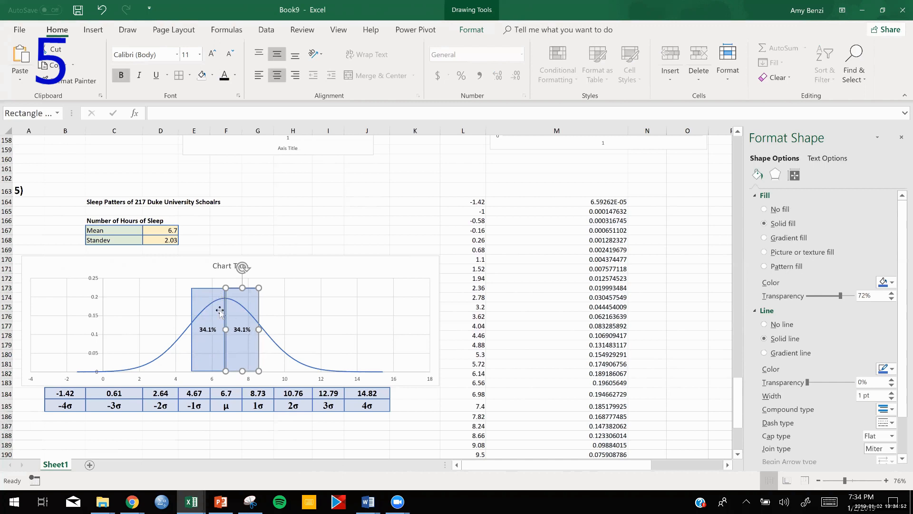
Copy the right 34.1% rectangle and place the copy apart from the pair, overlapping the chart's upper edge on the curve's right side.
click(265, 296)
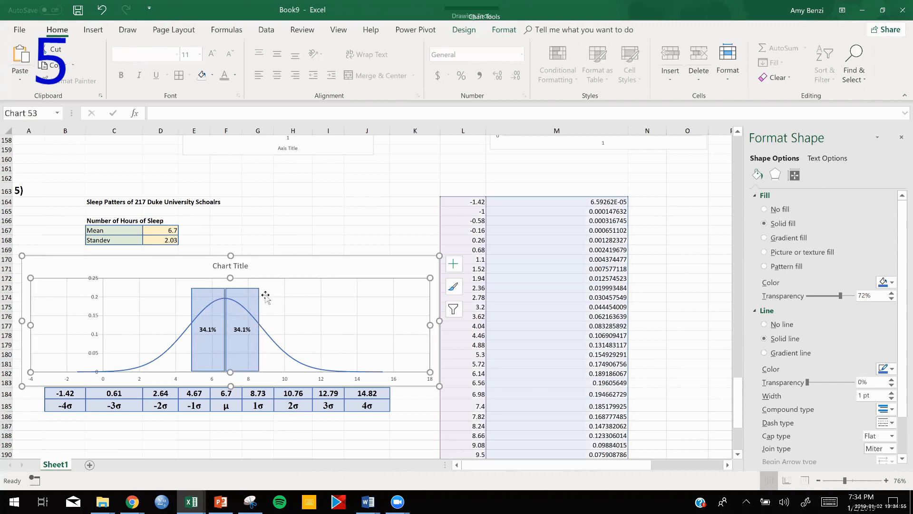
click(247, 299)
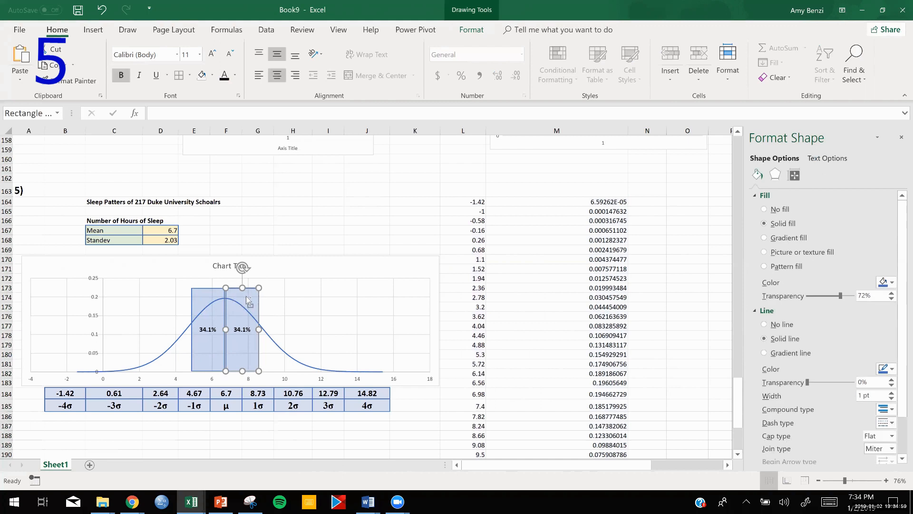
shift+click(208, 299)
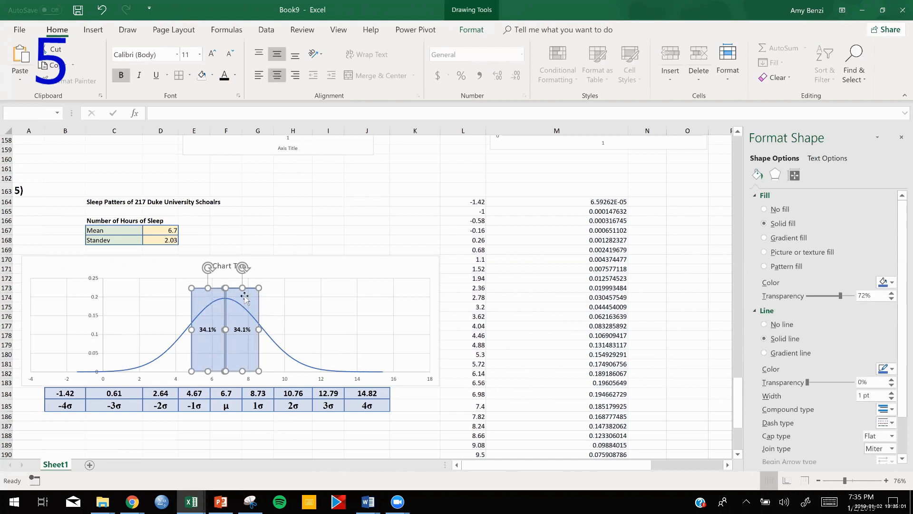
click(296, 296)
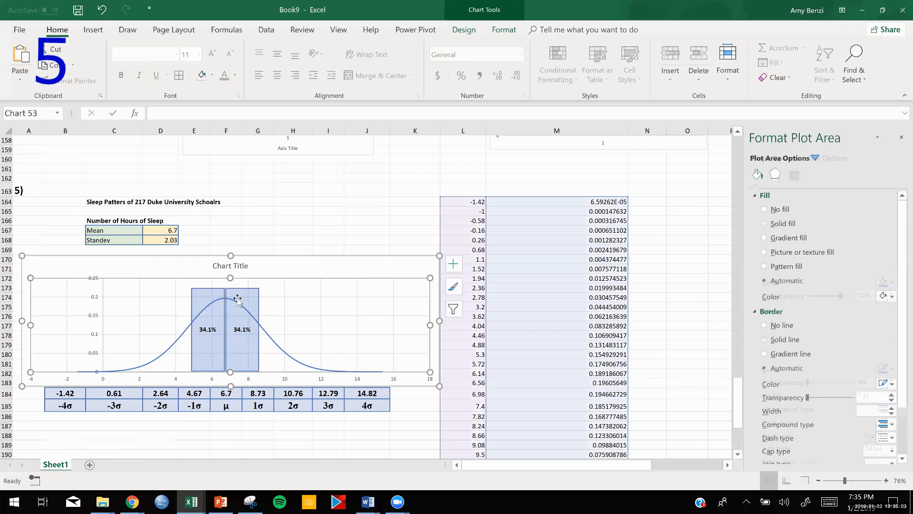
click(257, 297)
key(ctrl+c)
key(Escape)
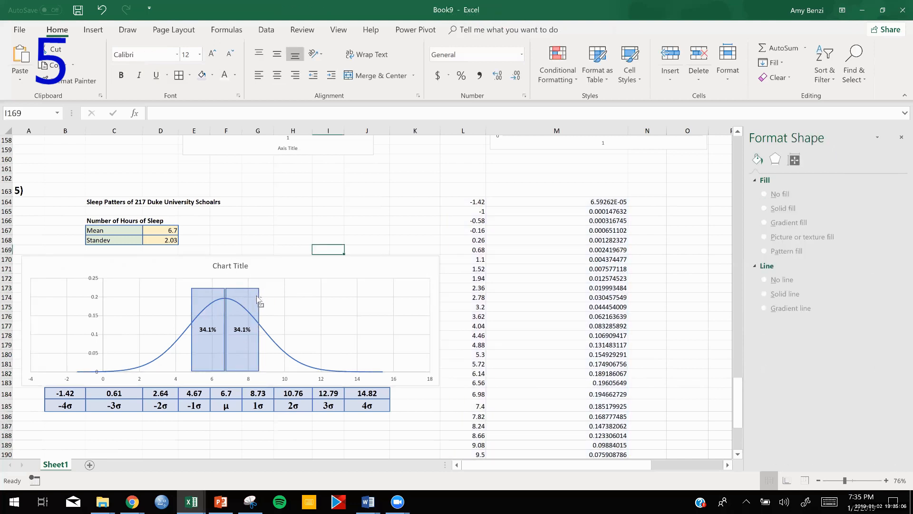
key(ctrl+v)
drag(332, 257, 292, 243)
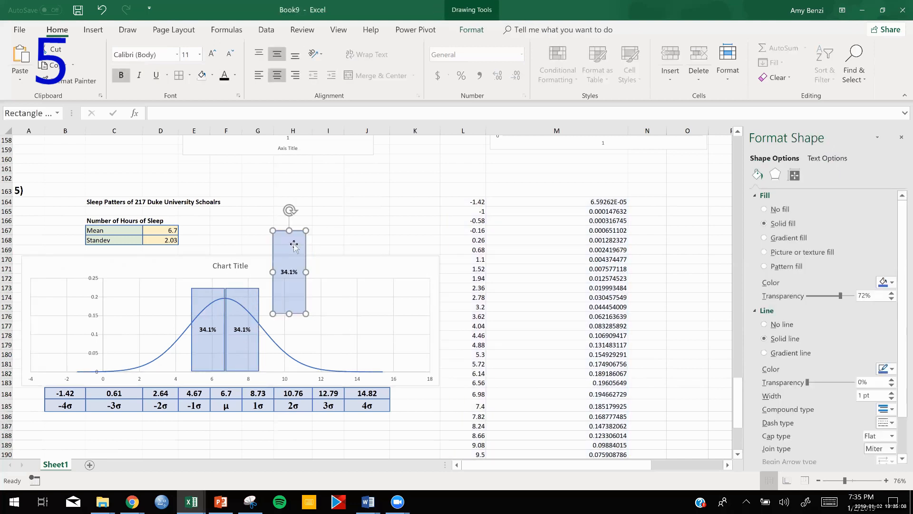
Fill the separate copied rectangle with a light orange theme color.
click(212, 76)
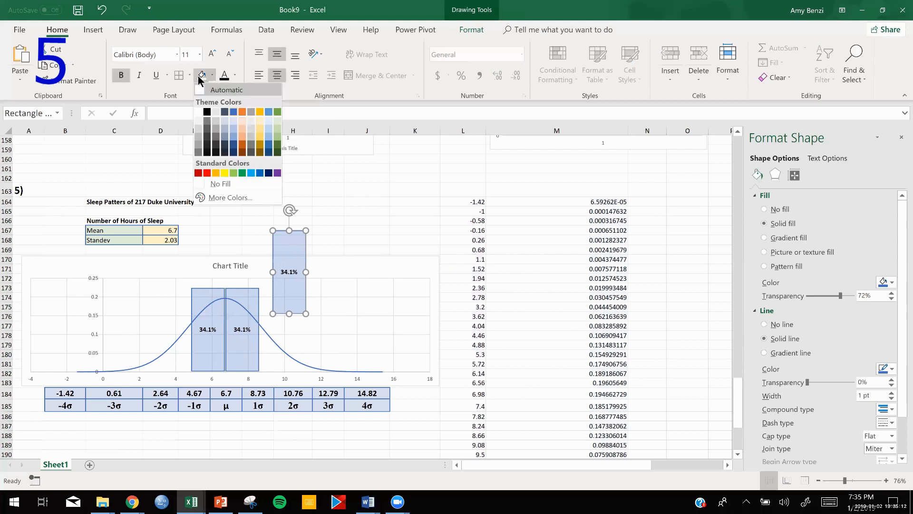
click(241, 118)
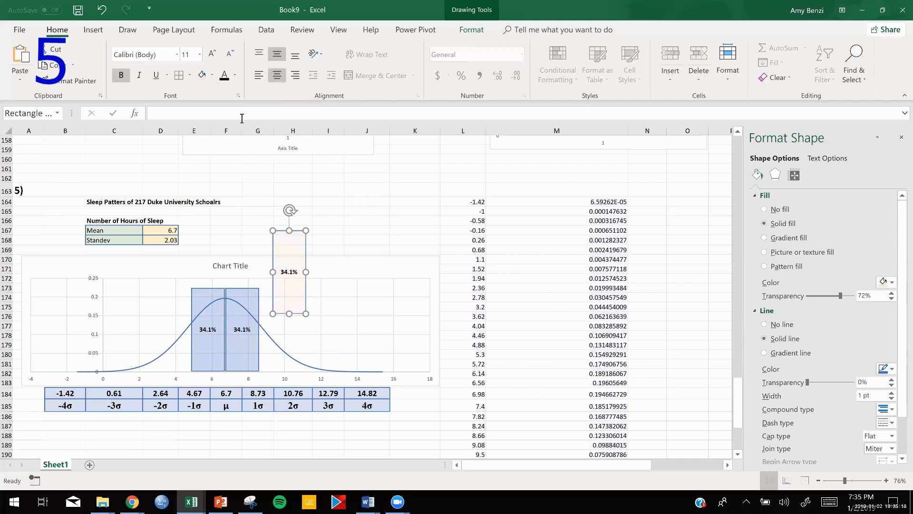
click(212, 75)
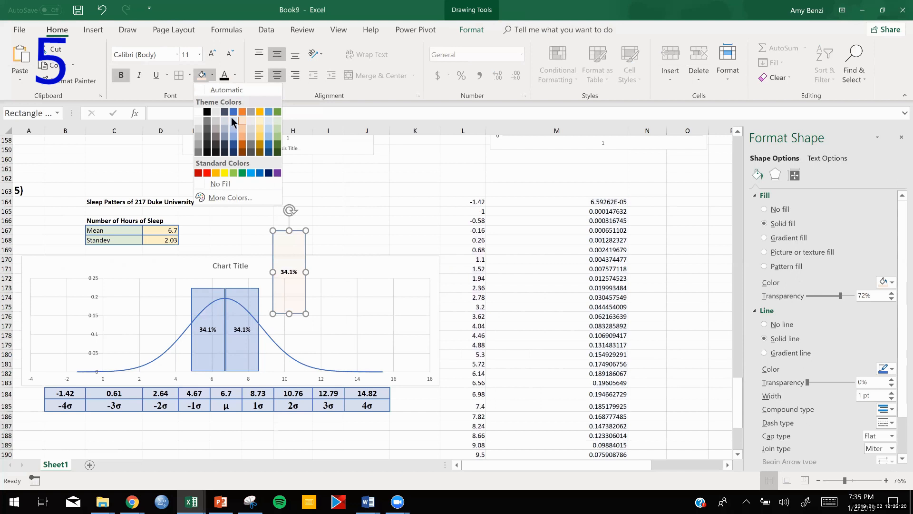
click(242, 141)
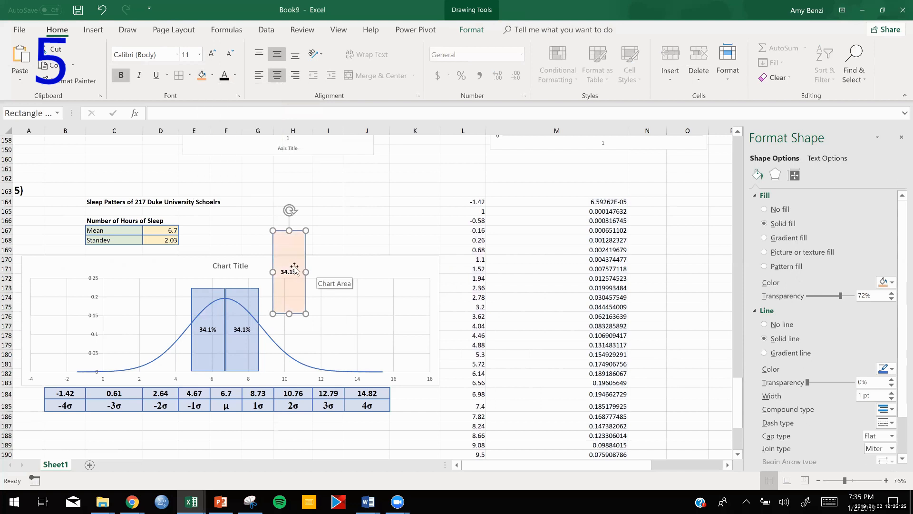
Show the normal distribution reference image beside the workbook and change the orange rectangle's label to 13.6%.
click(882, 10)
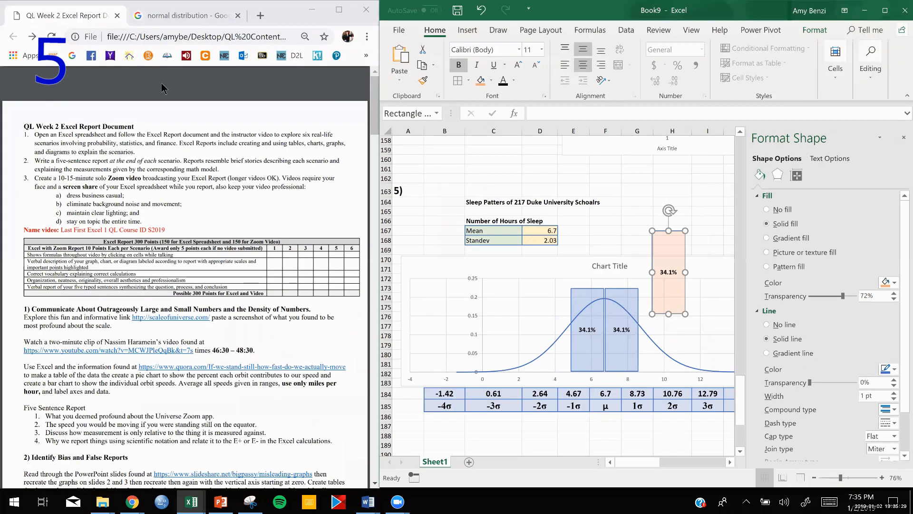
click(178, 18)
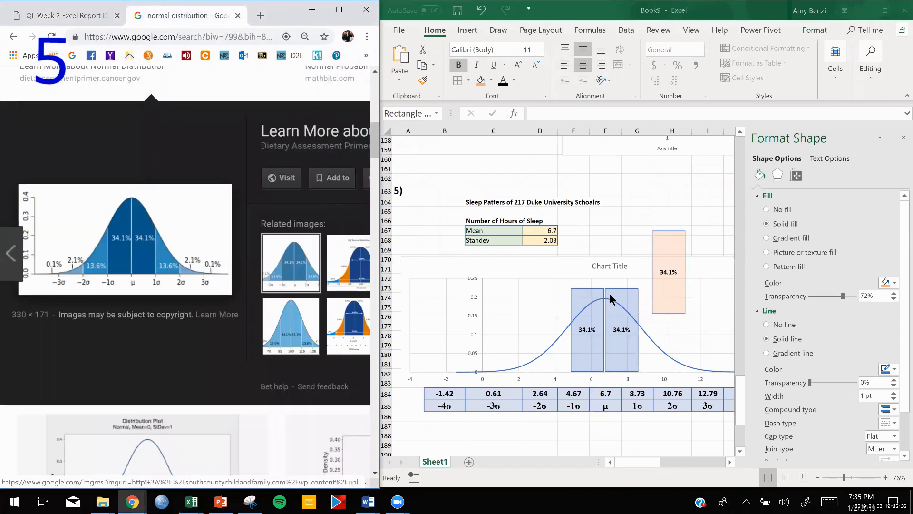
click(671, 274)
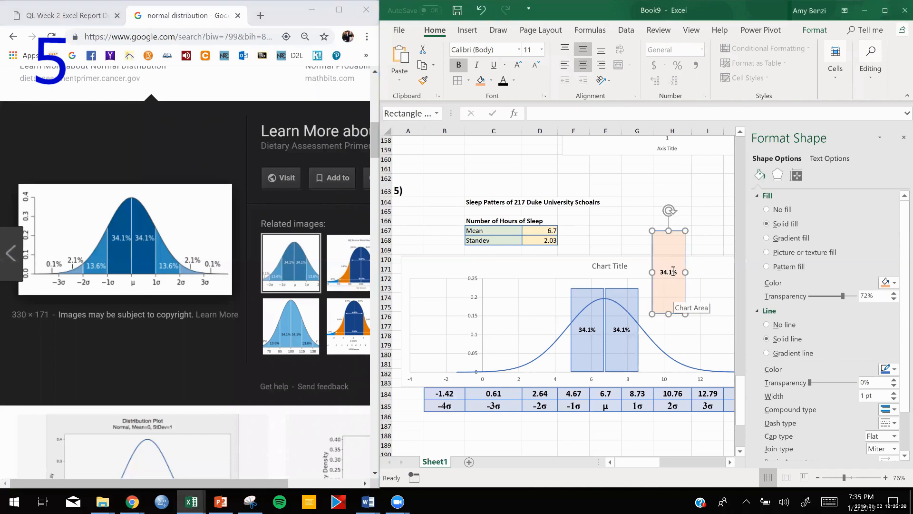
drag(673, 270, 661, 268)
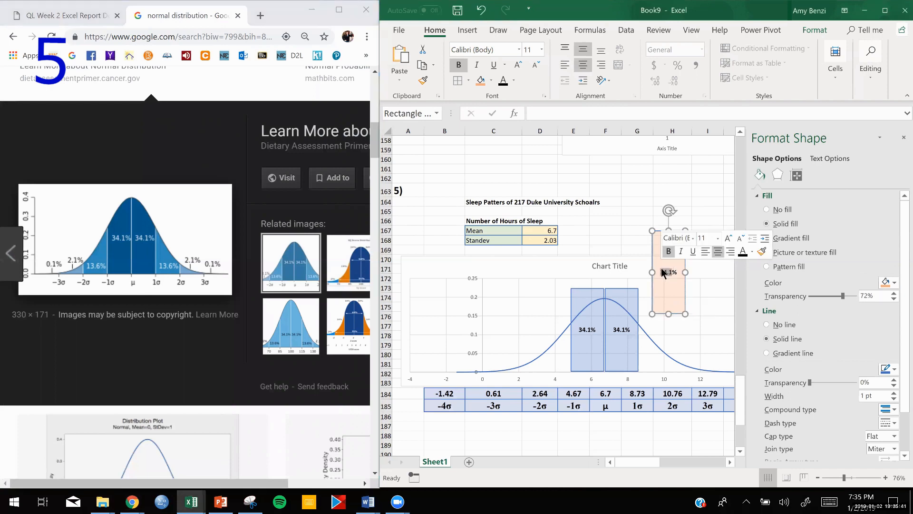
text(13.6)
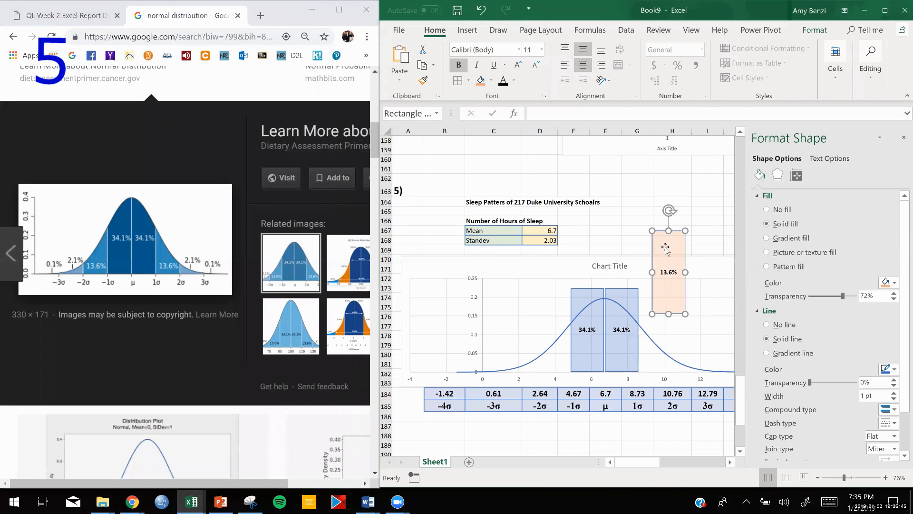
Duplicate the orange 13.6% rectangle and place one on each outer side of the two 34.1% rectangles.
mouse_move(664, 247)
mouse_down()
mouse_move(616, 240)
mouse_move(660, 239)
mouse_up()
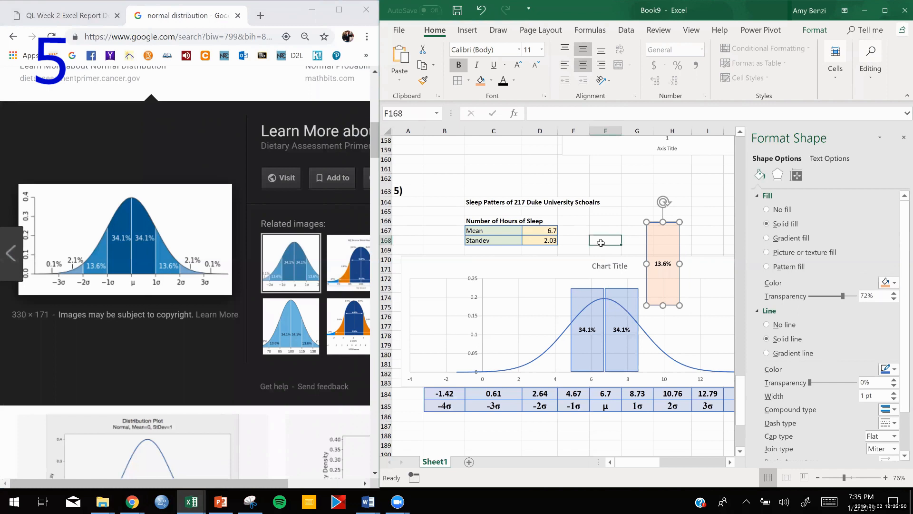
key(ctrl+v)
drag(652, 253, 556, 304)
drag(664, 281, 657, 349)
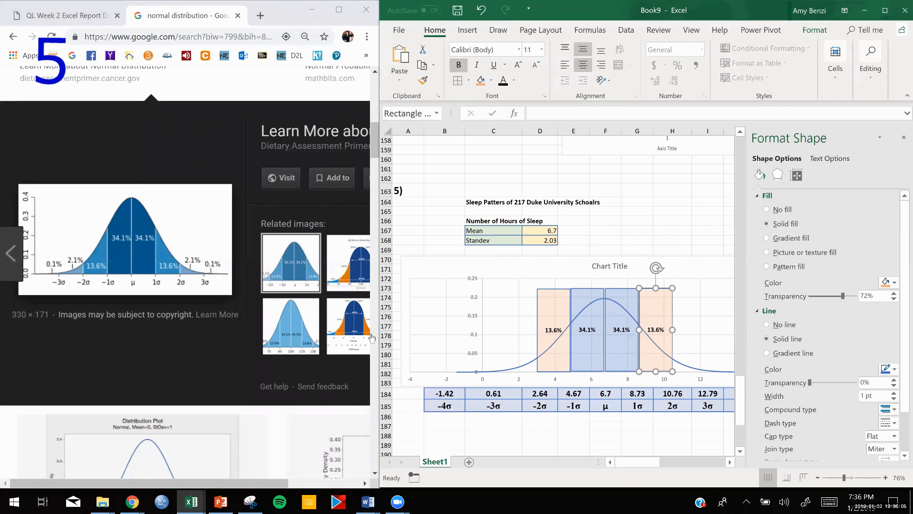
Check the STEN score curve image, then duplicate the left 13.6% rectangle and move the copy out over the curve's left tail.
click(352, 328)
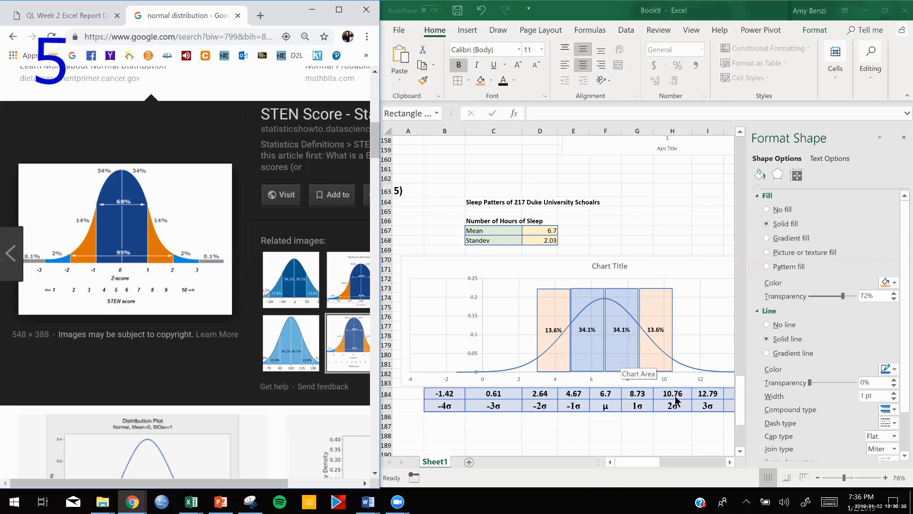
click(550, 298)
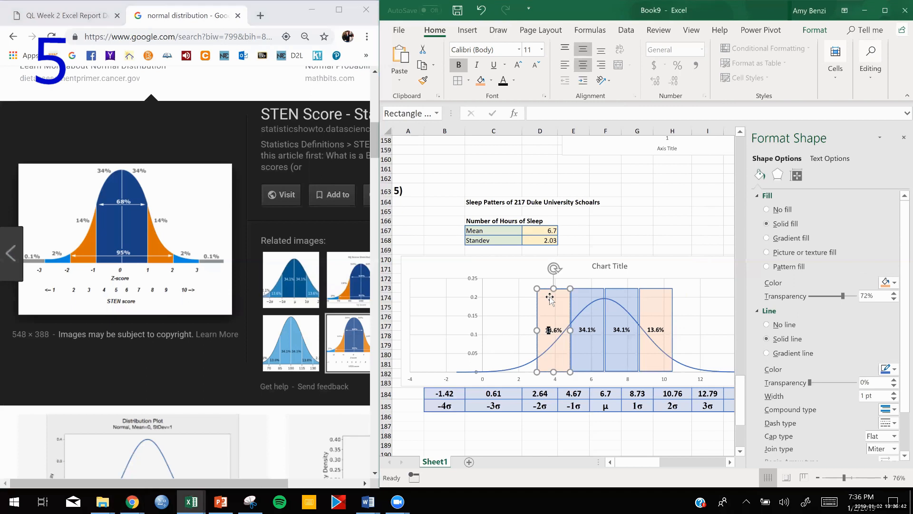
key(ctrl+d)
drag(554, 311, 501, 303)
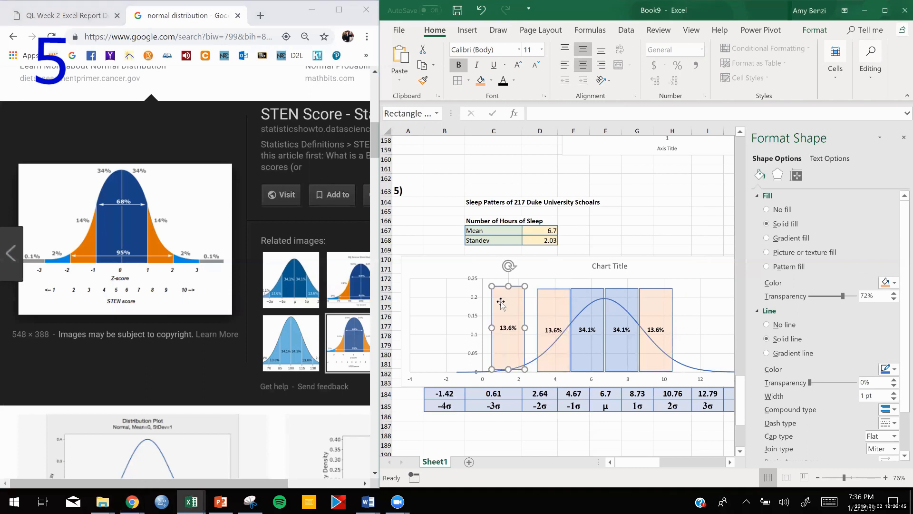
Fill the rectangle over the curve's left tail with a light green theme color.
click(491, 80)
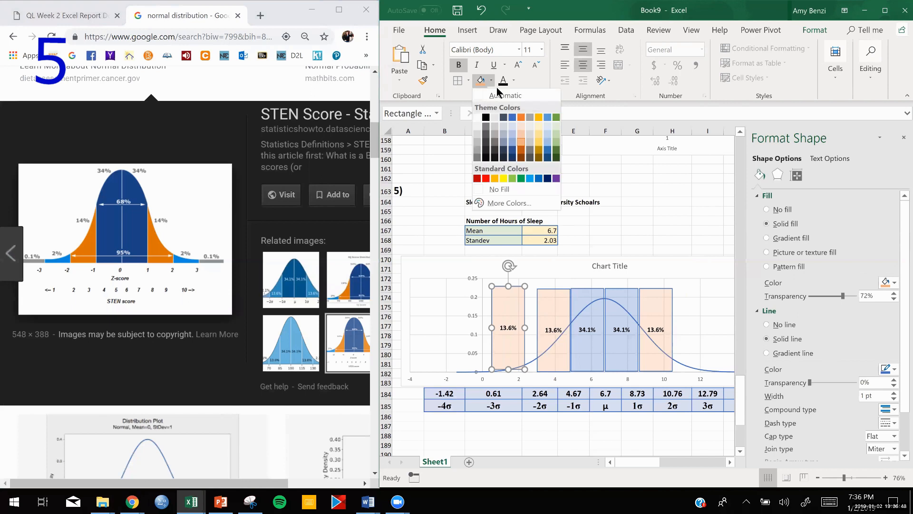
click(556, 127)
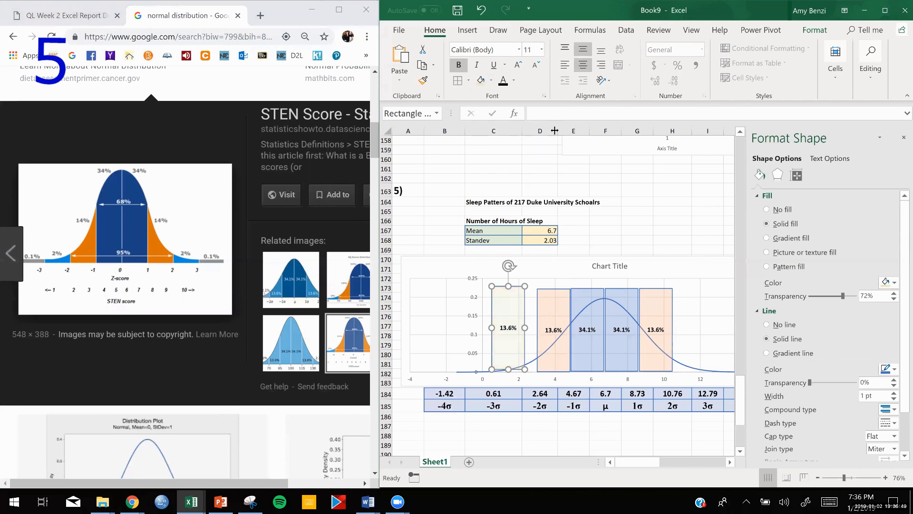
click(491, 80)
click(555, 134)
Return to the reference image with decimal percentages and change the green rectangle's label to 2.1%.
double_click(509, 327)
click(283, 299)
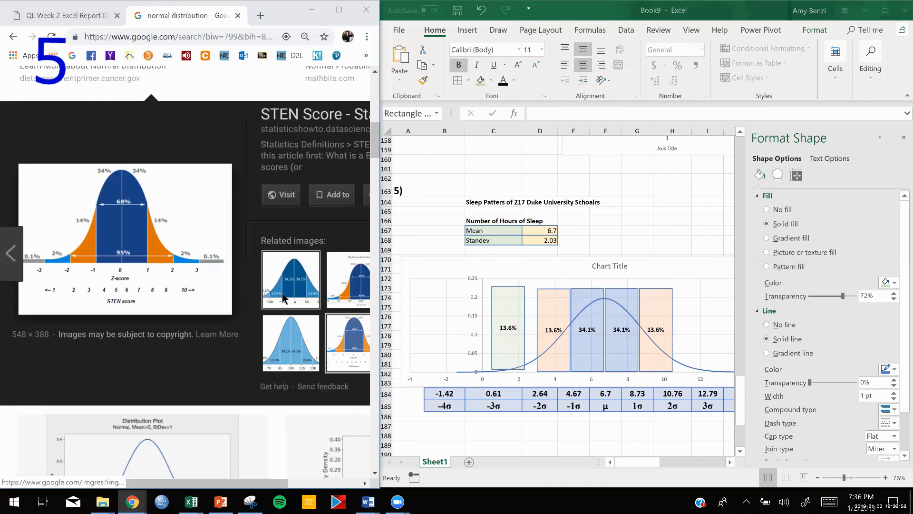
click(512, 328)
double_click(509, 327)
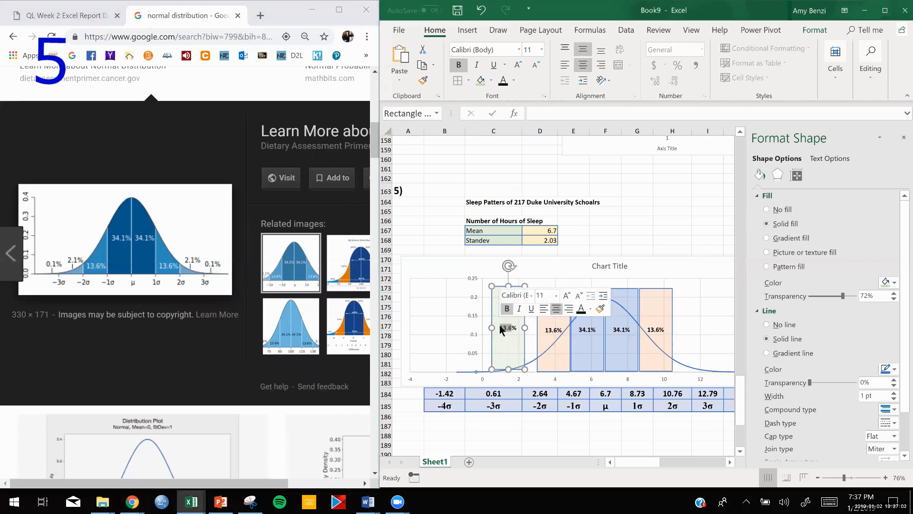
text(2.1)
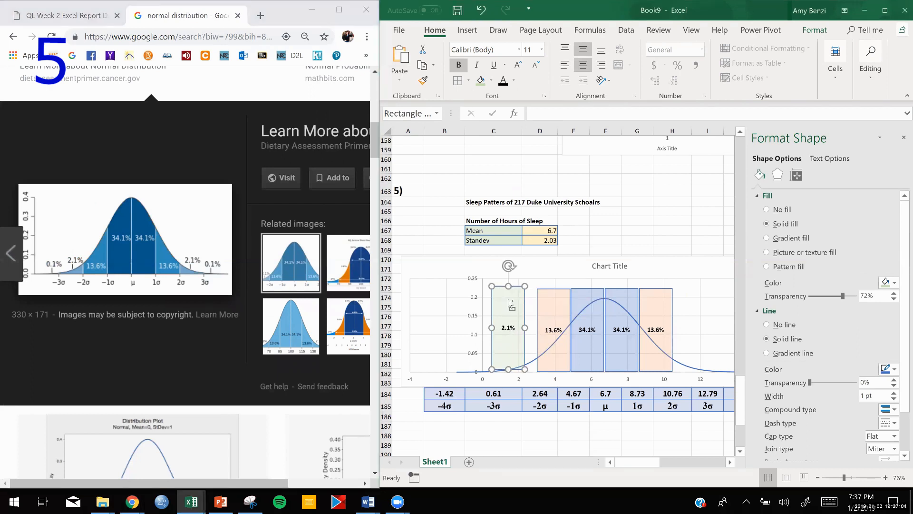
Duplicate the green 2.1% rectangle and set one flush against the outer edge of each 13.6% rectangle.
key(ctrl+d)
drag(694, 311, 681, 303)
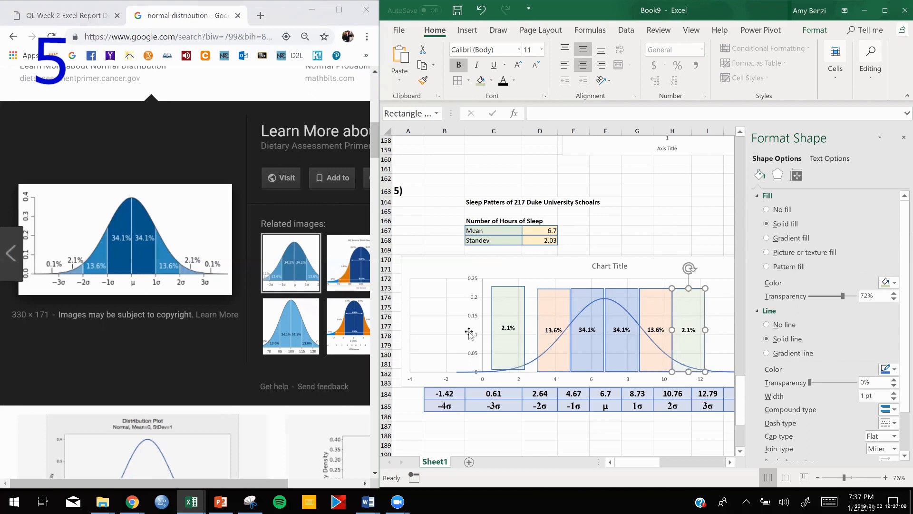
drag(510, 305, 522, 306)
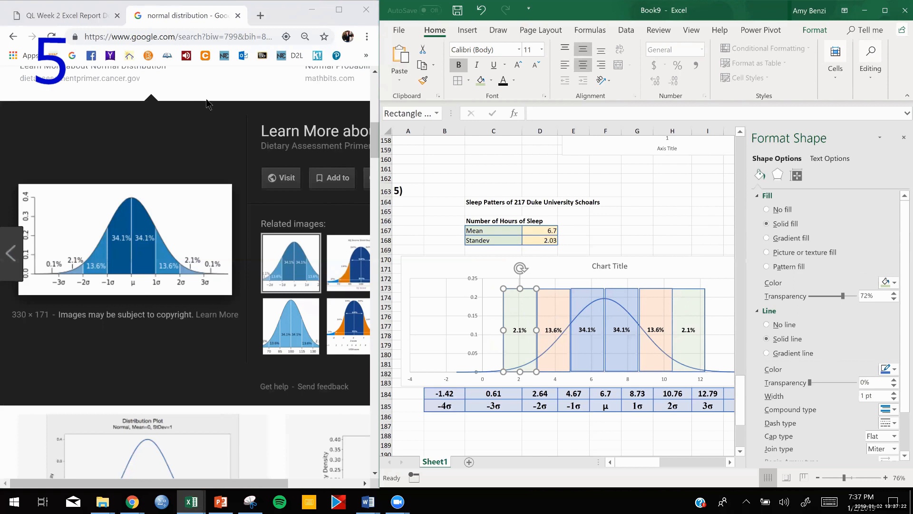
Bring the QL Week 2 Excel Report document back into view beside the worksheet and close the shape formatting options.
click(52, 17)
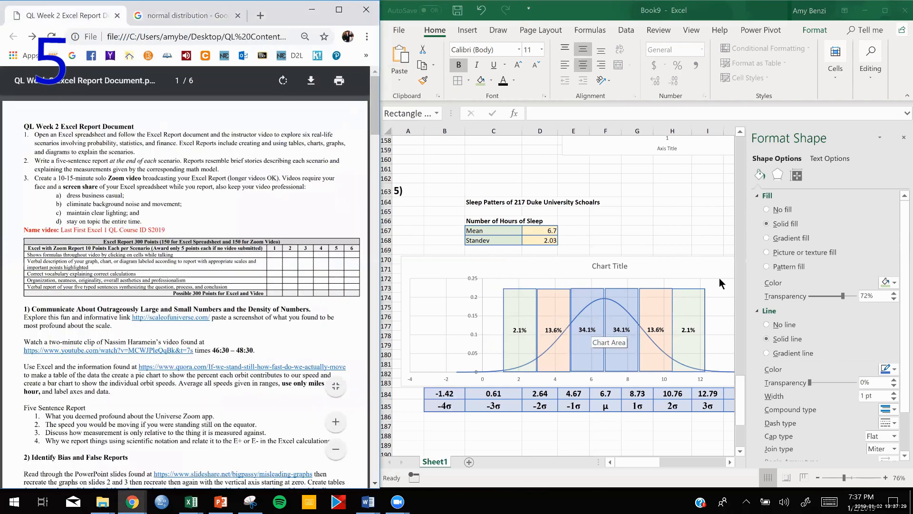
click(900, 139)
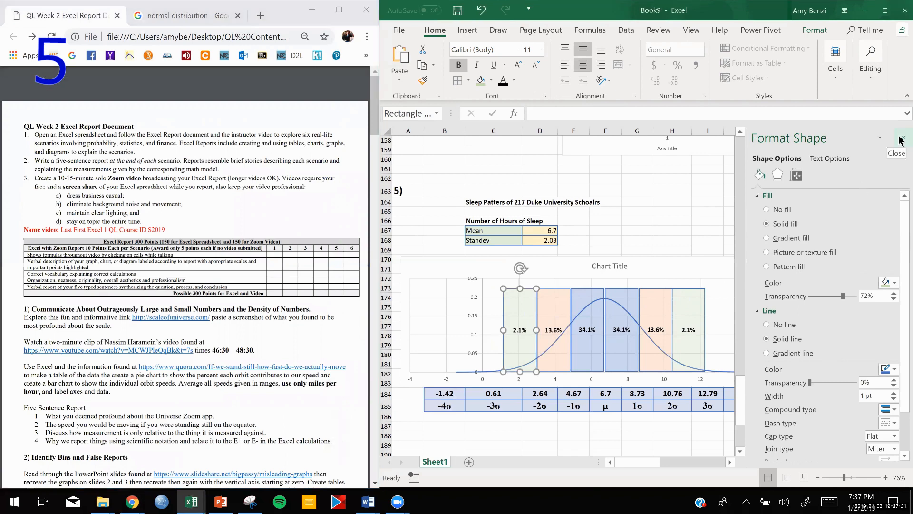
click(900, 139)
click(634, 209)
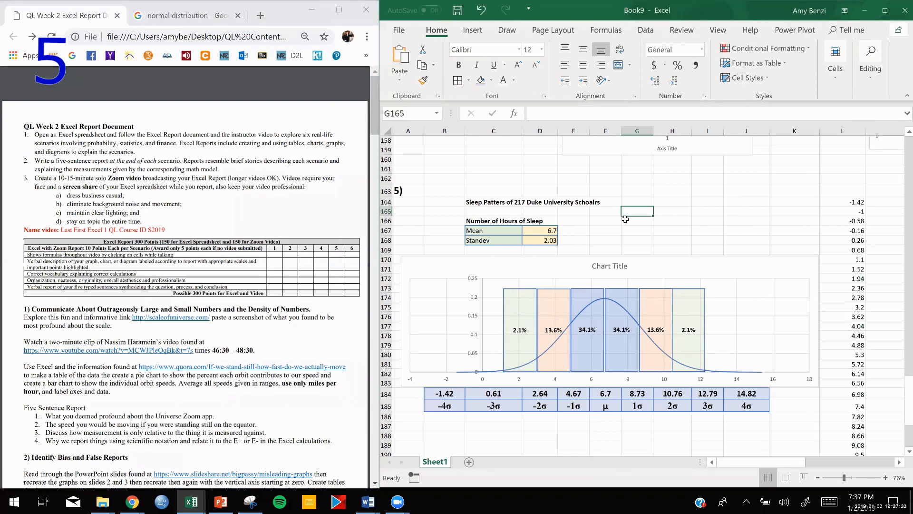
Experiment with the sleep curve's spread by setting the Standev value to 0.5.
double_click(543, 239)
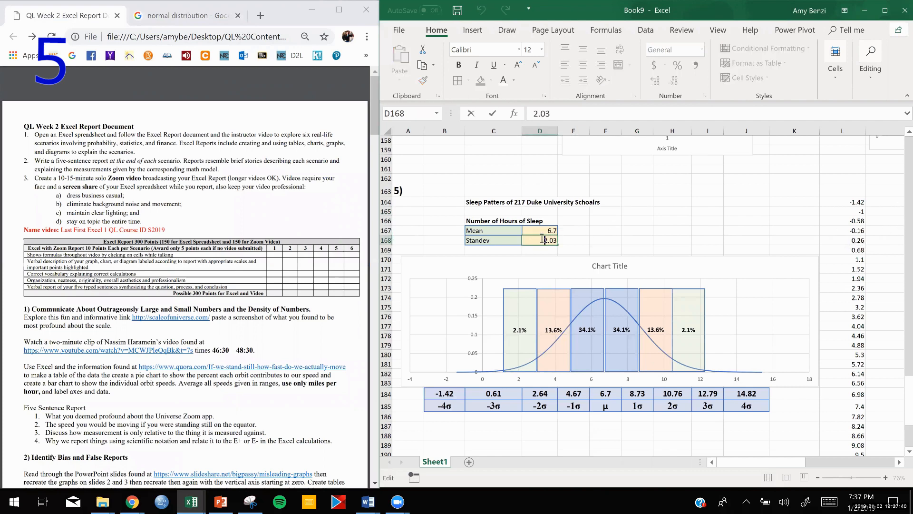
drag(543, 240, 557, 240)
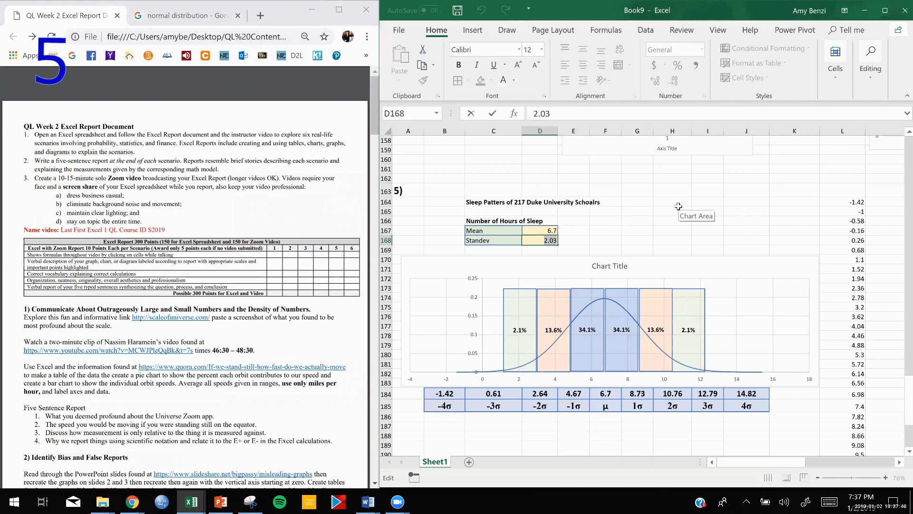
text(.5)
key(Return)
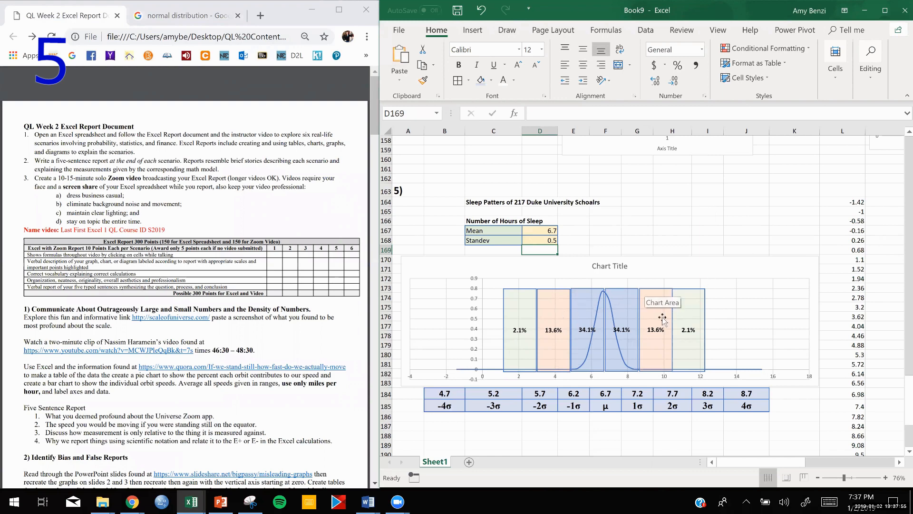
Select all six percentage rectangles together and move them off the bell curve to the empty area above the chart.
click(528, 305)
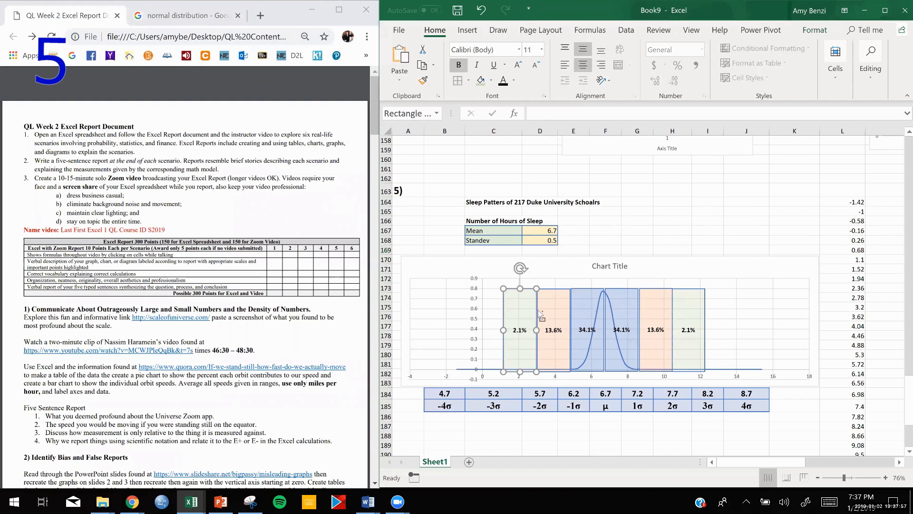
shift+click(553, 314)
shift+click(589, 317)
shift+click(635, 310)
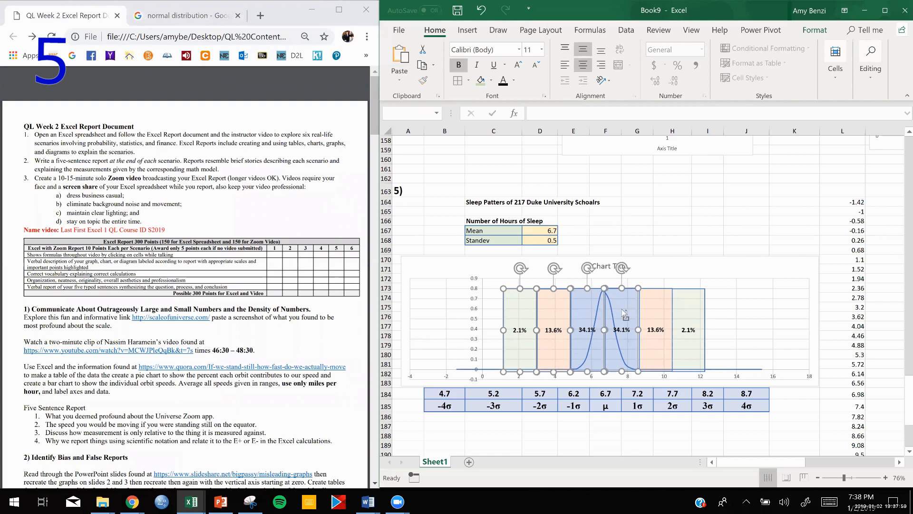
shift+click(654, 315)
shift+click(684, 316)
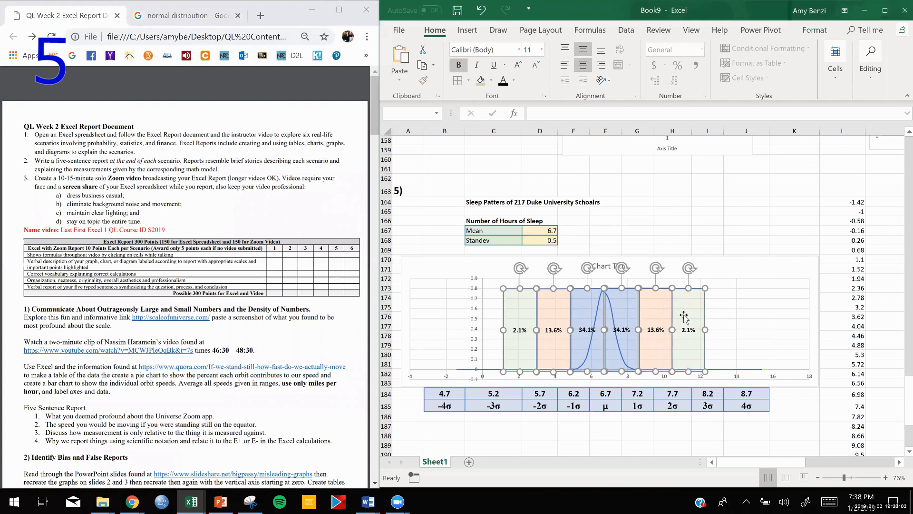
drag(683, 316, 793, 189)
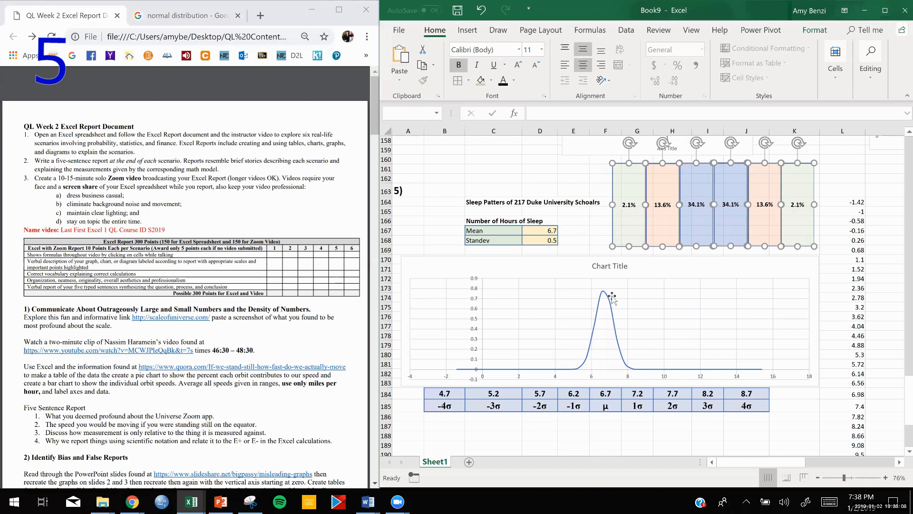
Try a wider sleep distribution by setting the Standev value to 4.
double_click(525, 241)
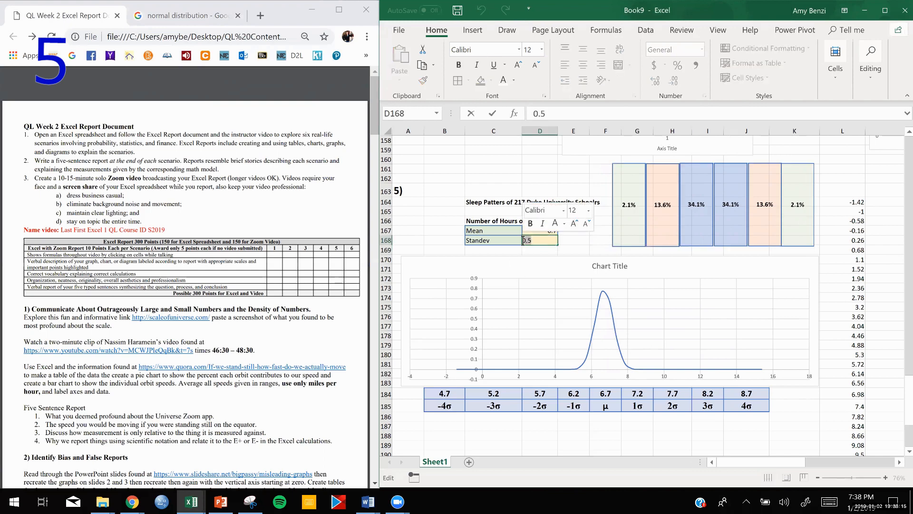
text(4)
key(Return)
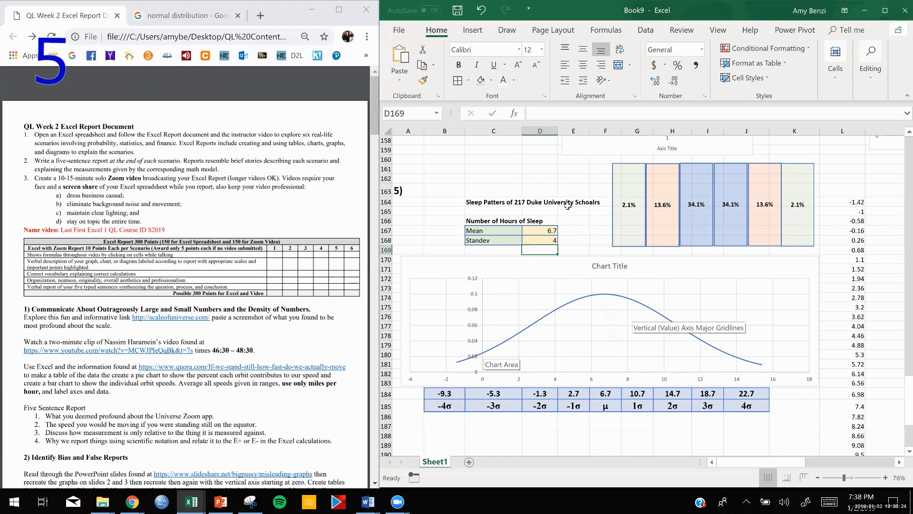
Undo both standard deviation experiments and the move of the percentage rectangles.
click(482, 10)
click(481, 10)
click(481, 10)
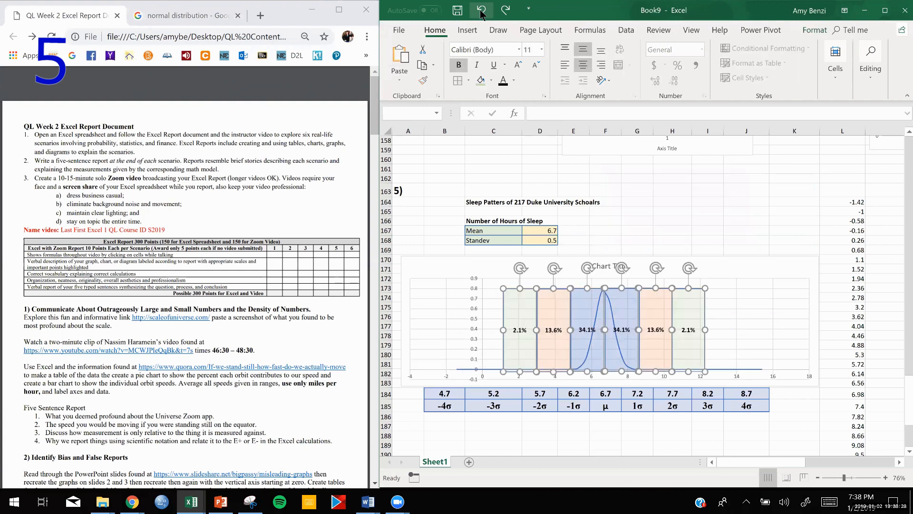
click(481, 10)
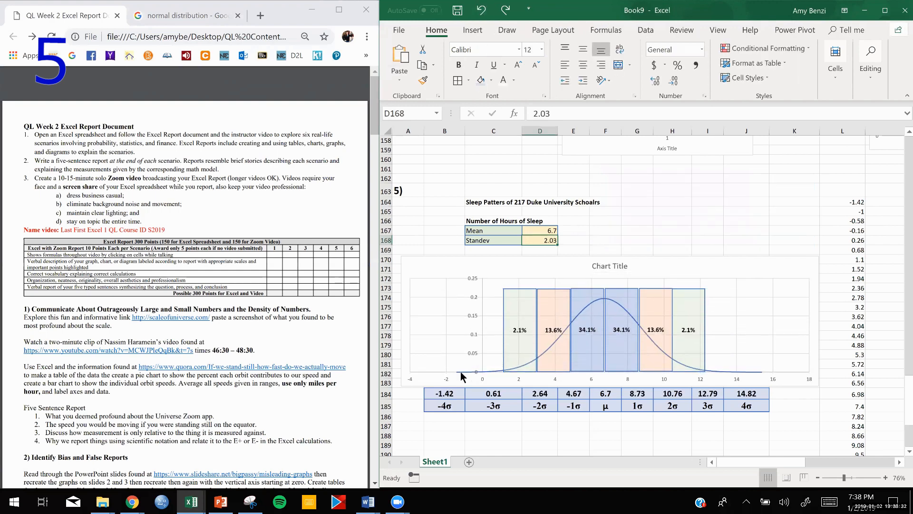
Duplicate the 2.1% rectangle on the curve's right tail above the chart and narrow the copy to a thin vertical bar.
click(739, 431)
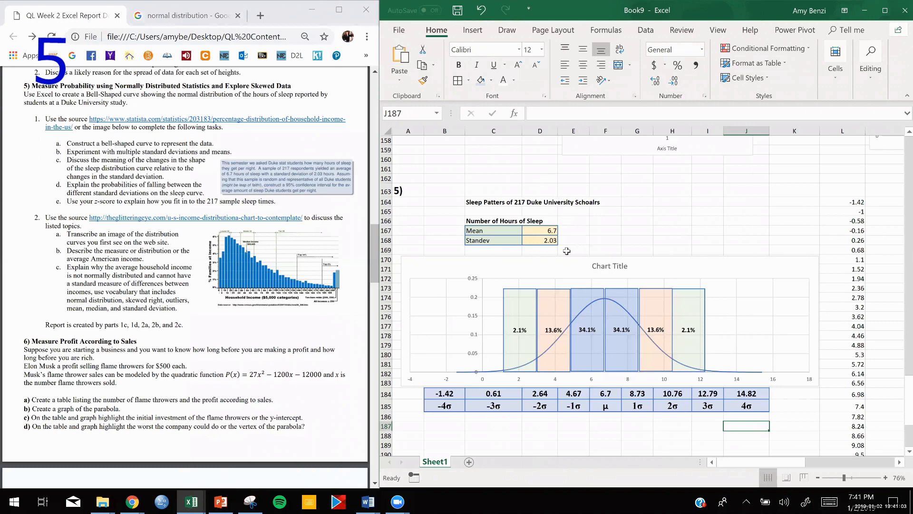
click(473, 31)
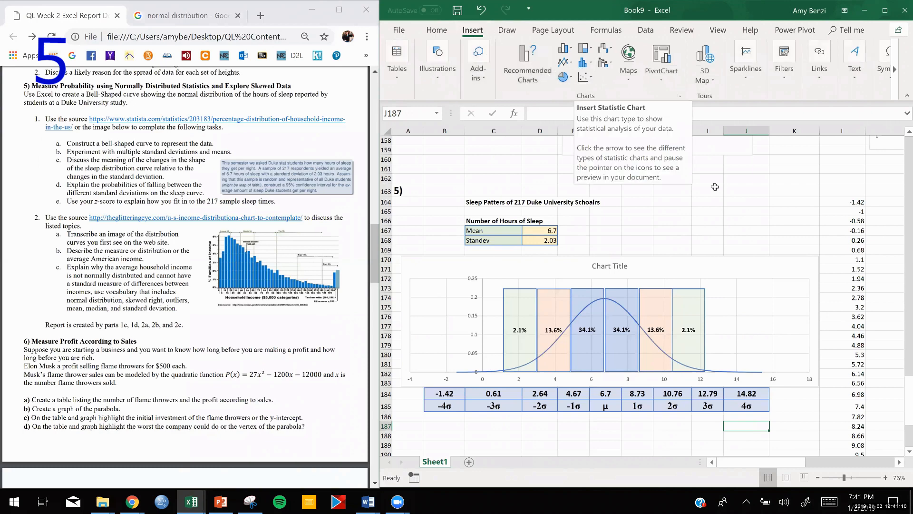
click(689, 304)
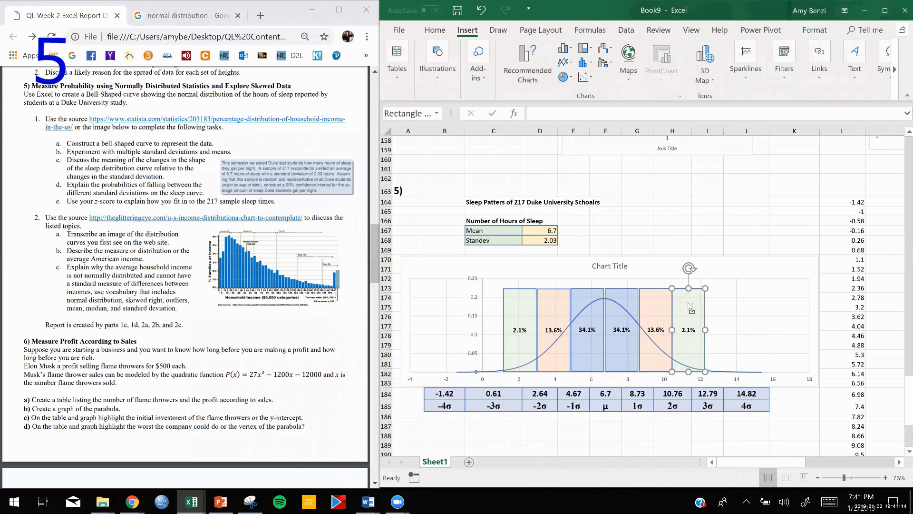
drag(690, 308, 672, 211)
double_click(687, 210)
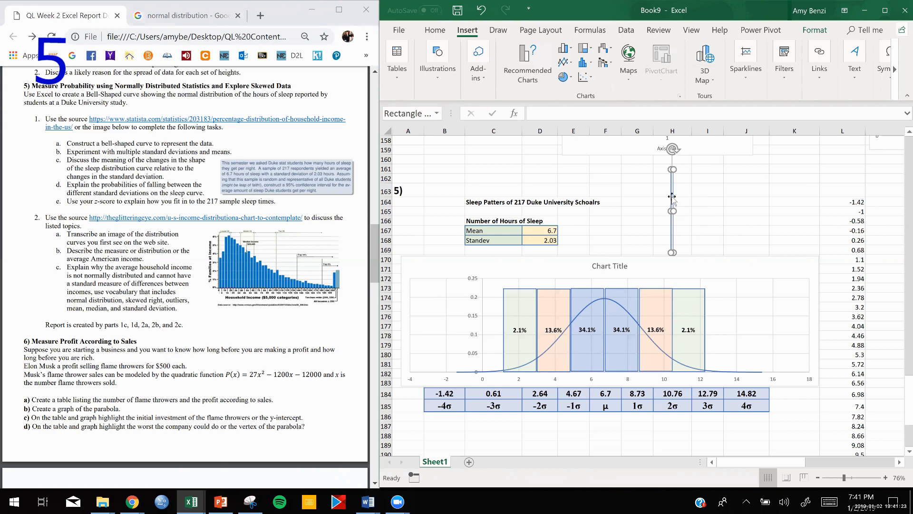
Fill the thin vertical bar above the chart with black.
click(435, 30)
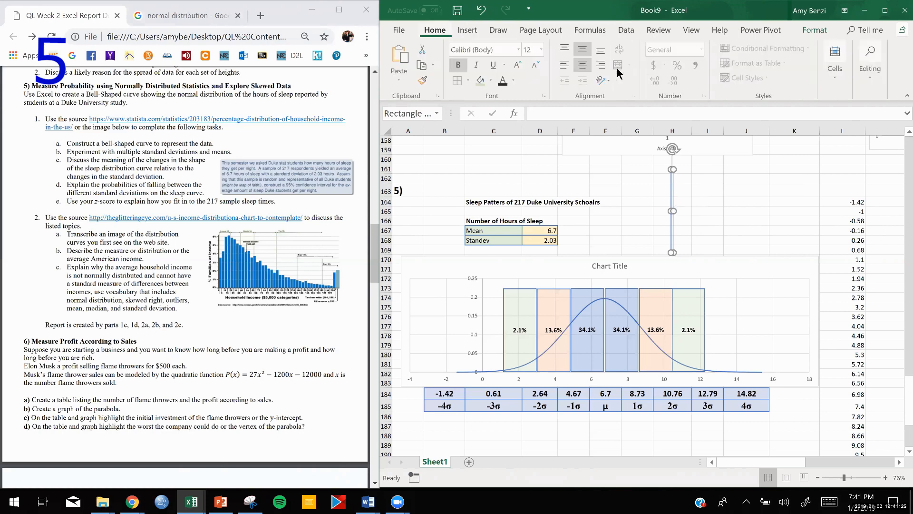
click(502, 84)
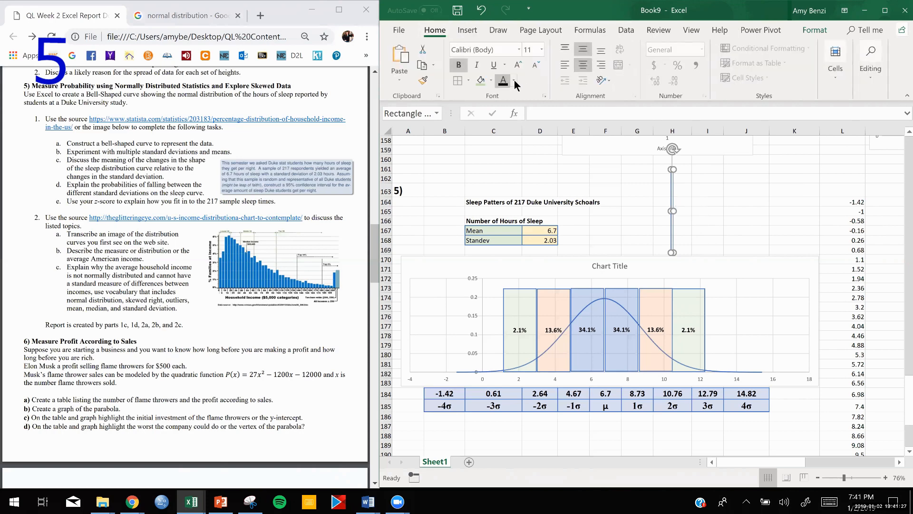
click(514, 81)
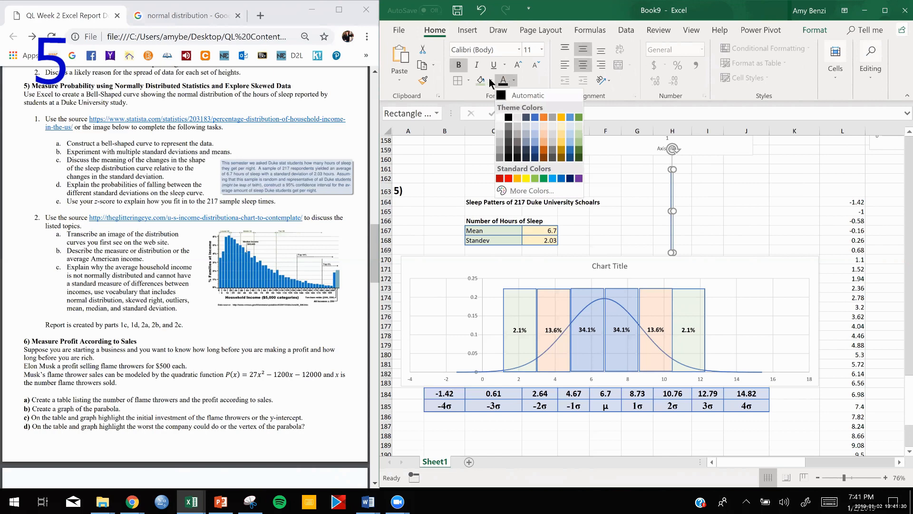
click(490, 81)
click(489, 81)
click(485, 117)
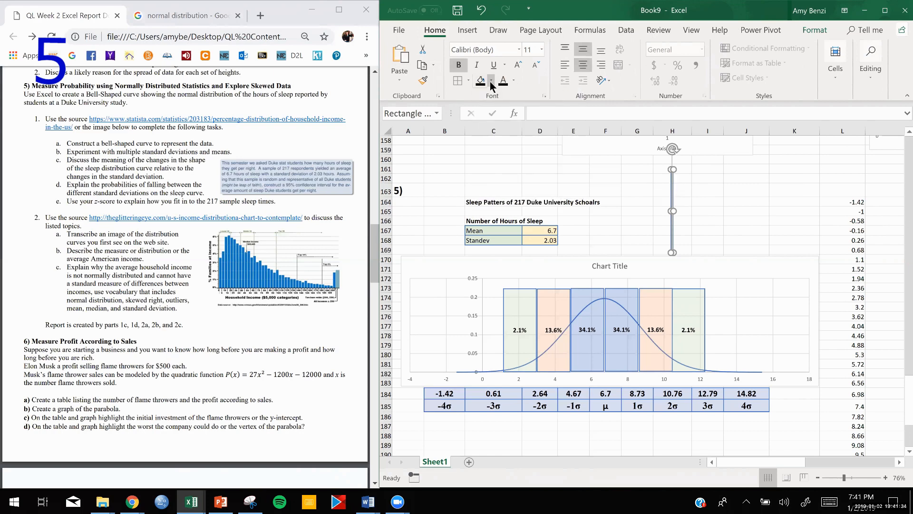
click(678, 211)
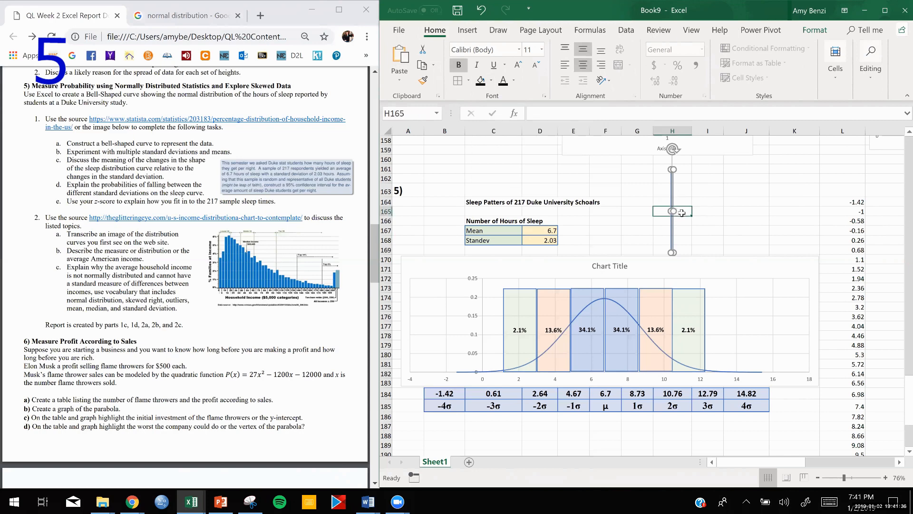
Set the thin bar's fill transparency to 0% and color its outline black.
drag(672, 205, 661, 222)
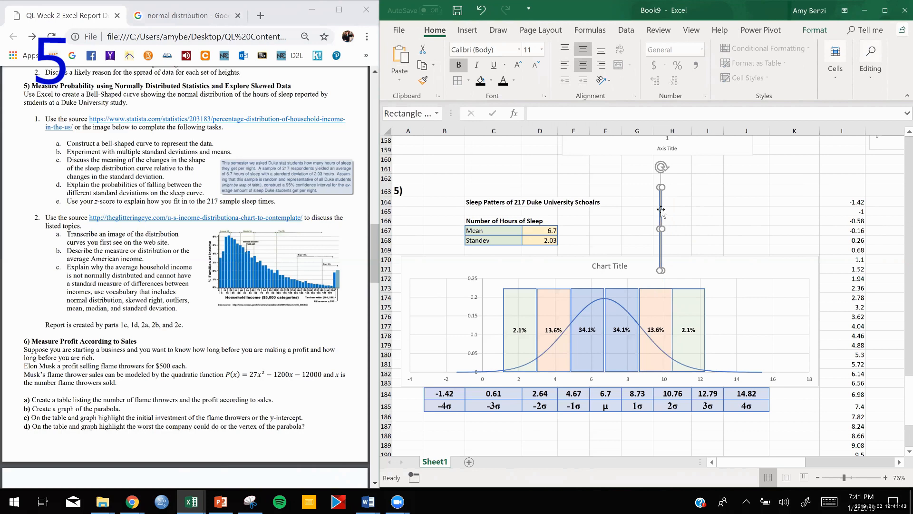
right_click(660, 211)
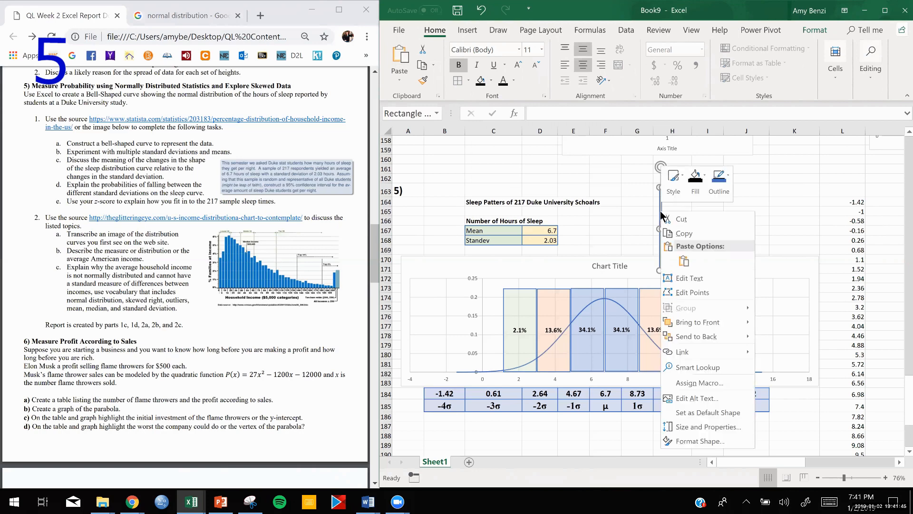
click(689, 443)
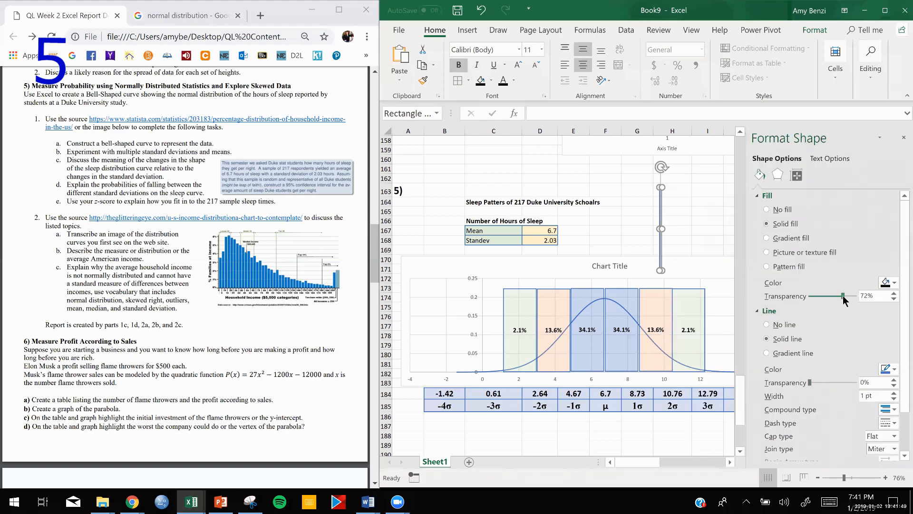
click(795, 177)
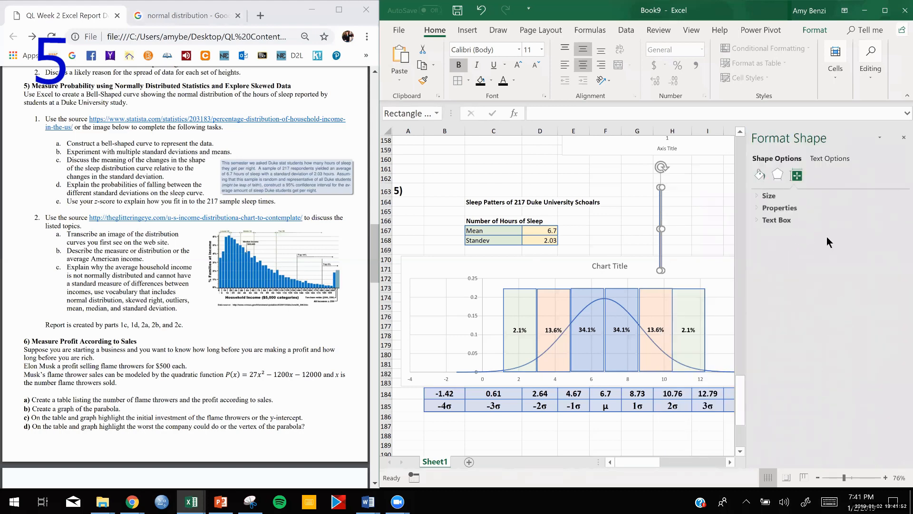
click(758, 176)
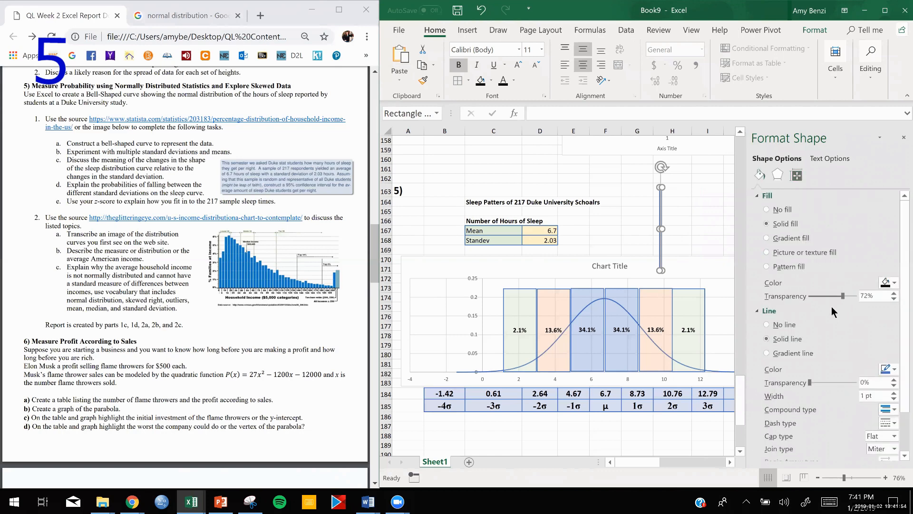
drag(841, 293, 808, 294)
click(896, 369)
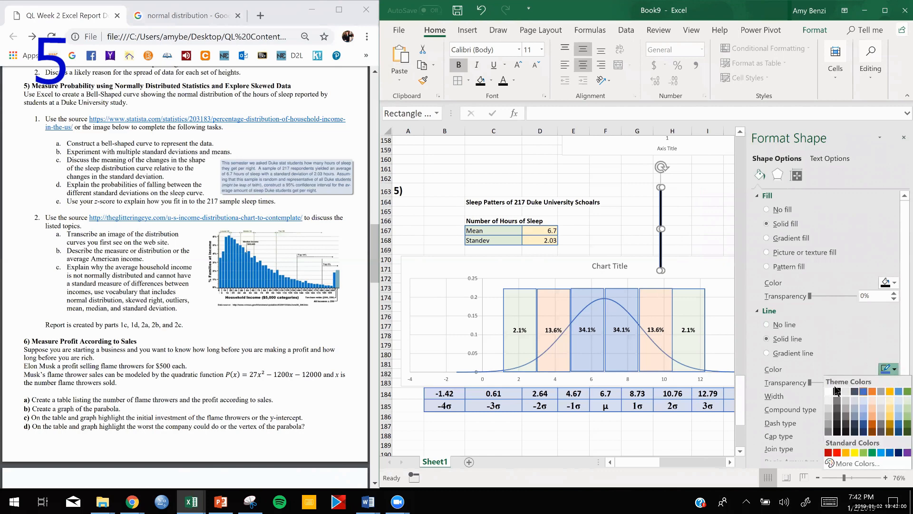
click(837, 393)
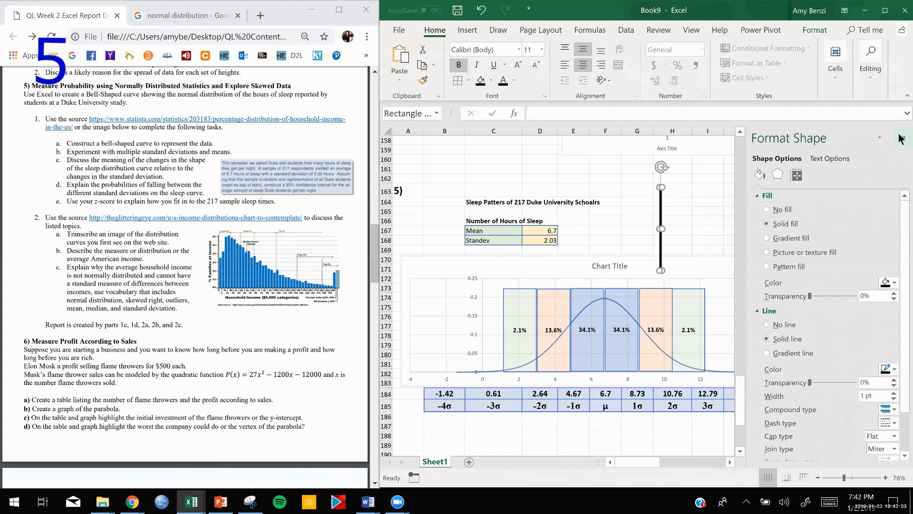
click(904, 138)
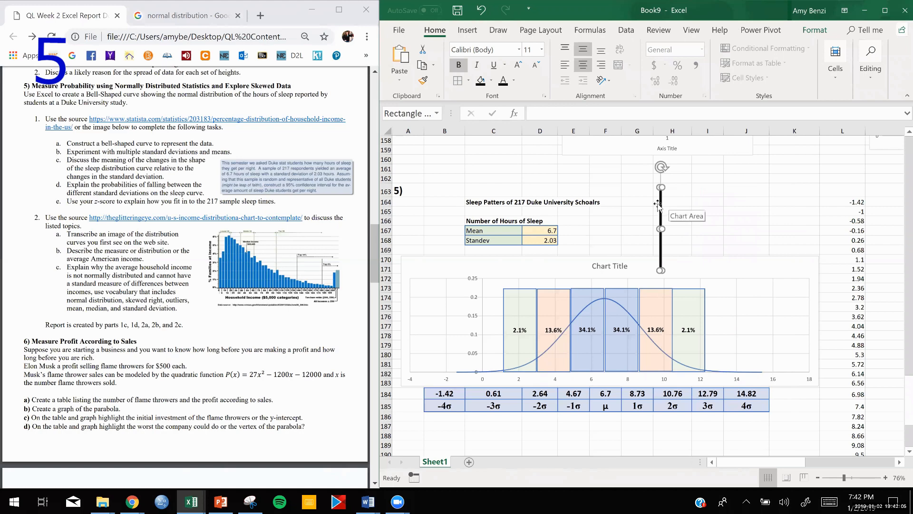
Place the black bar over the bell curve just left of the mean, at about 6.2 hours on the horizontal axis.
drag(659, 209, 601, 304)
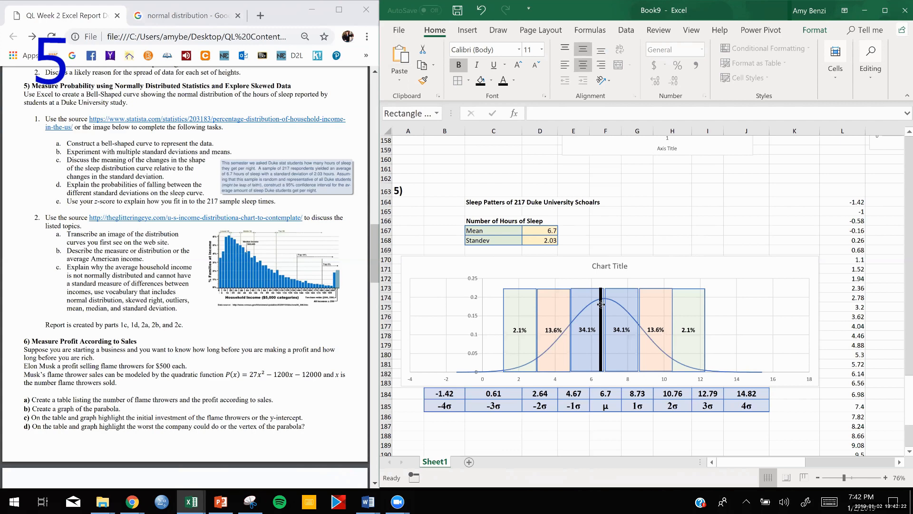
drag(601, 305, 601, 304)
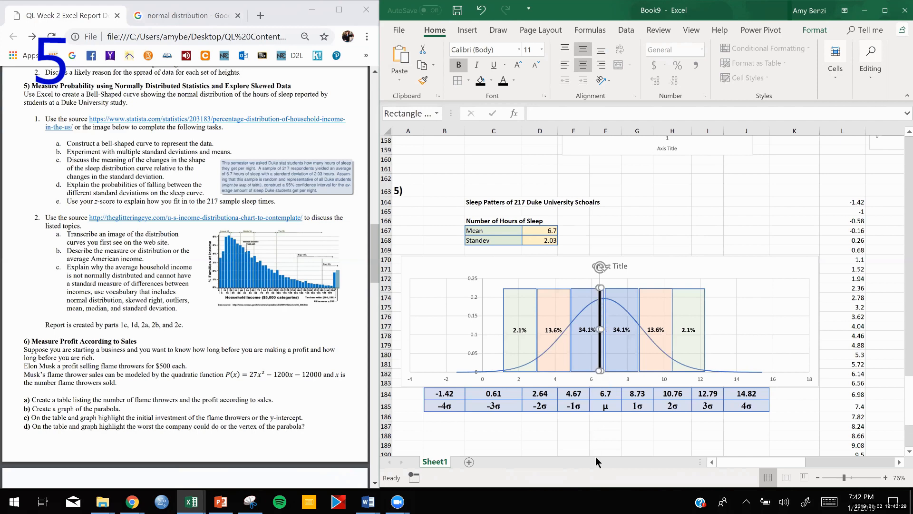
click(592, 437)
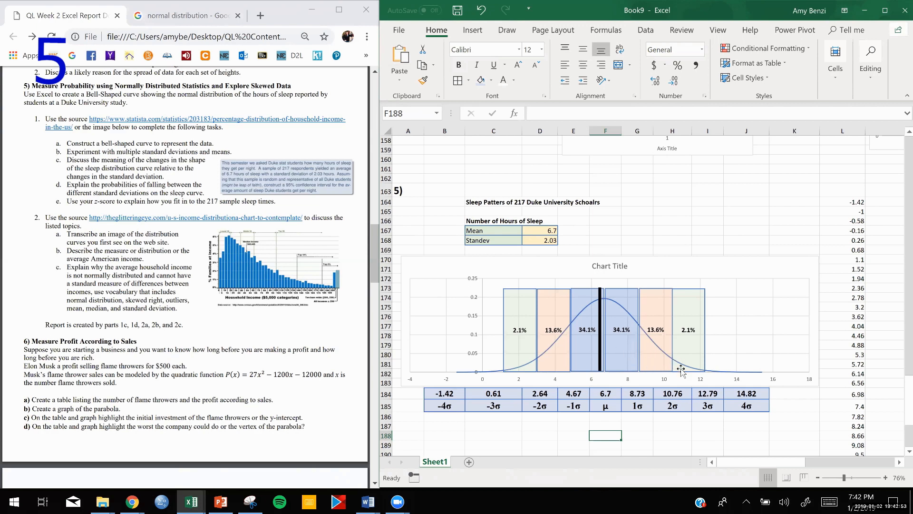
click(600, 350)
drag(600, 350, 595, 348)
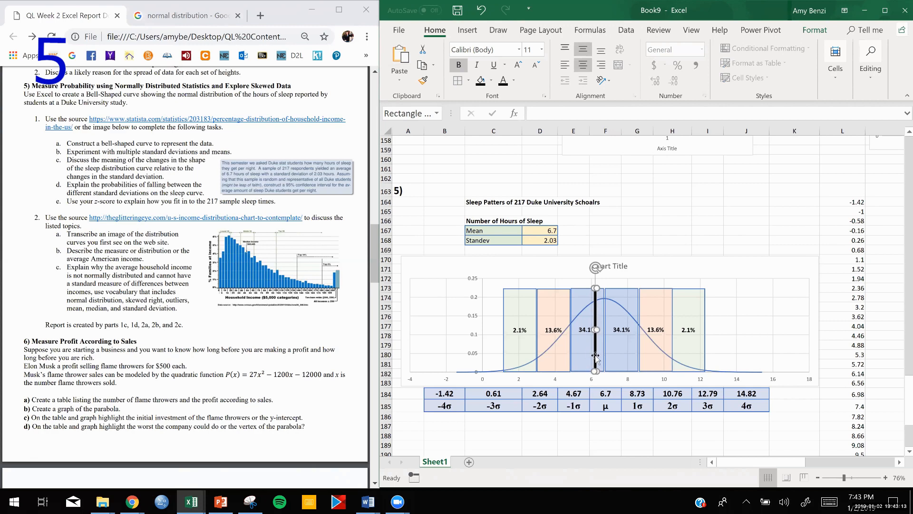
Nudge the black marker bar slightly toward the mean, to about 6.3 hours on the horizontal axis, and deselect it.
mouse_move(595, 356)
mouse_down()
mouse_move(612, 355)
mouse_move(558, 355)
mouse_move(597, 355)
mouse_up()
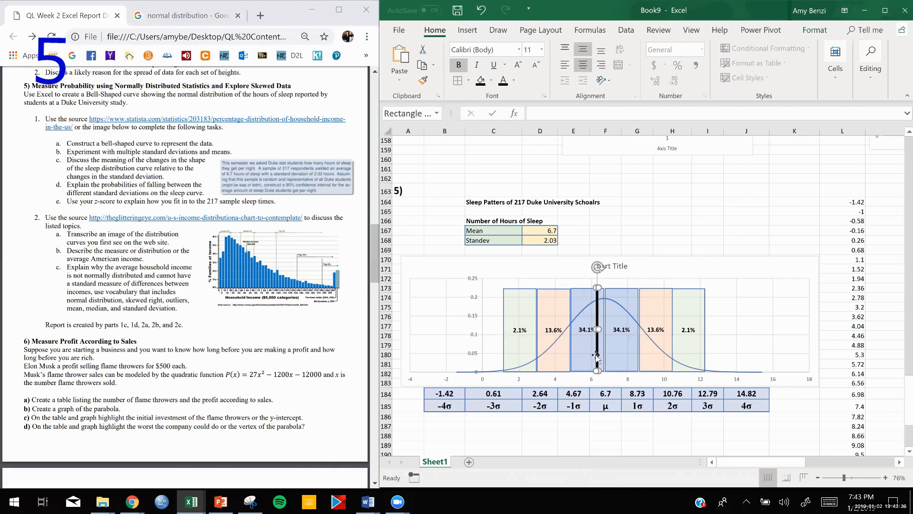
click(557, 443)
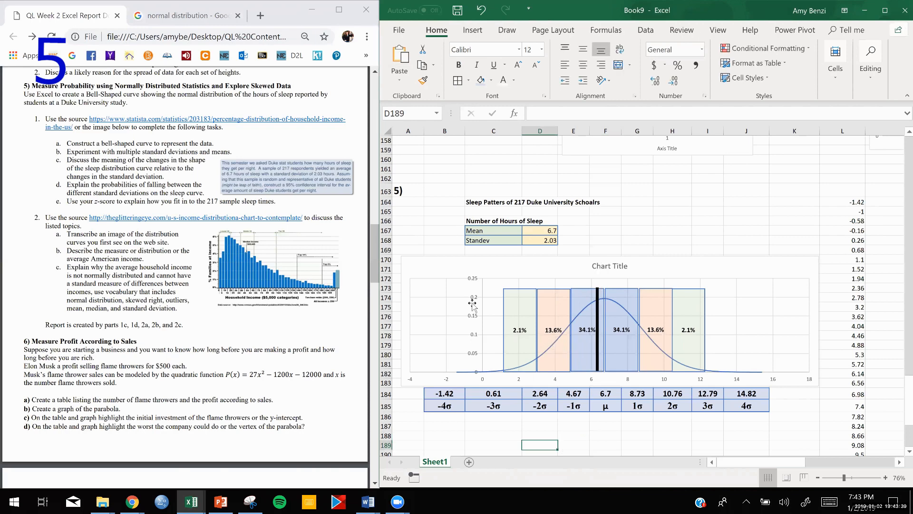
Switch to the browser's normal distribution image results and search Google Images for "z-score chart" instead.
click(189, 18)
drag(373, 146, 268, 145)
scroll(268, 145, down, 3)
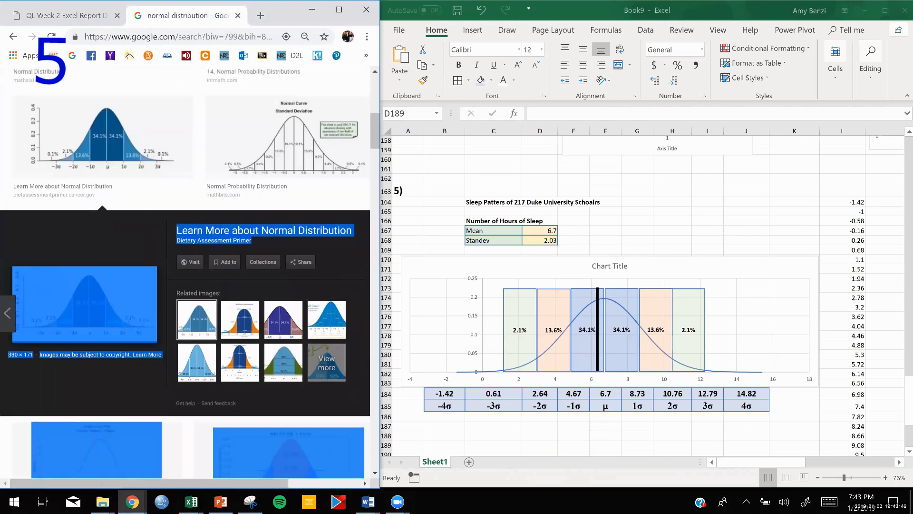
scroll(376, 98, up, 1)
scroll(376, 100, up, 5)
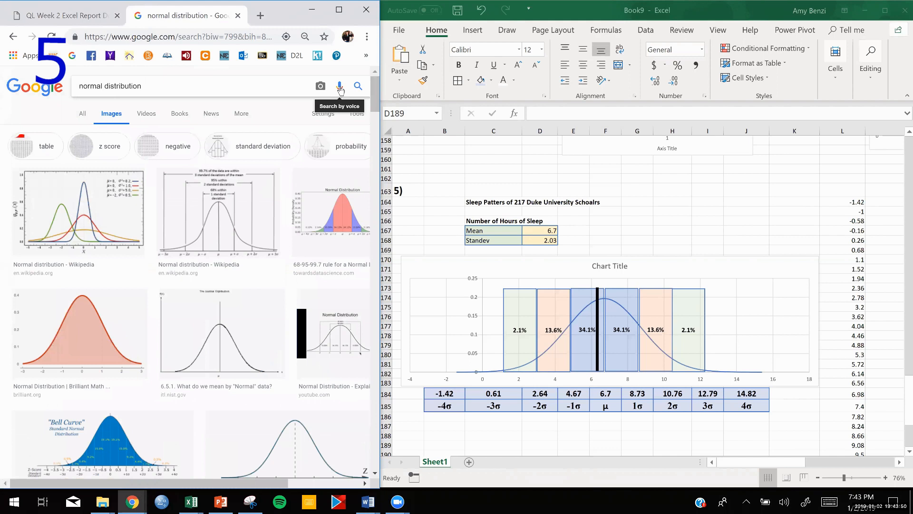
click(340, 87)
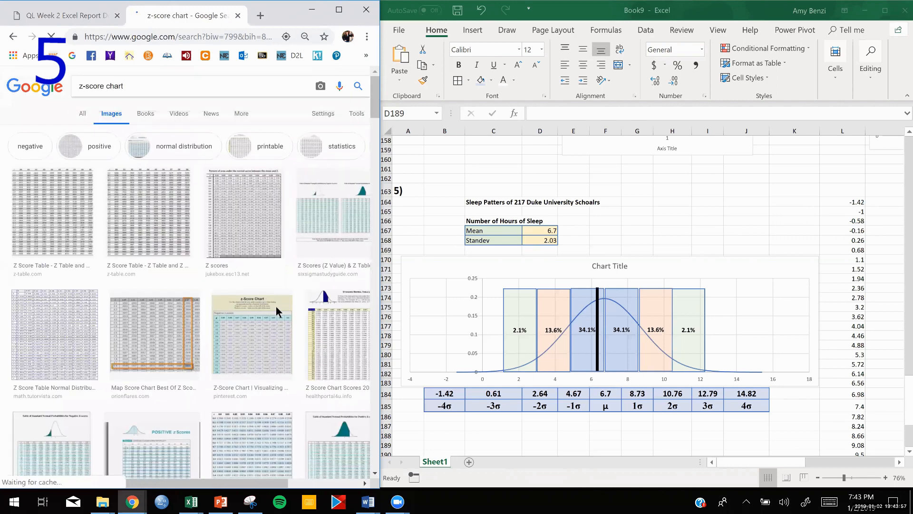
Preview and enlarge the z-Score Chart image from Pinterest to view its negative z-scores, and return to the report instructions.
click(265, 323)
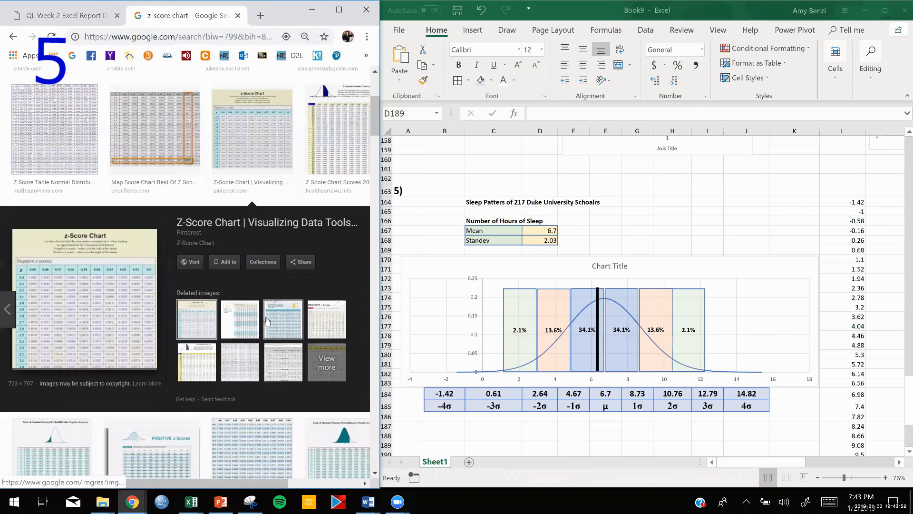
ctrl+scroll(267, 318, up, 5)
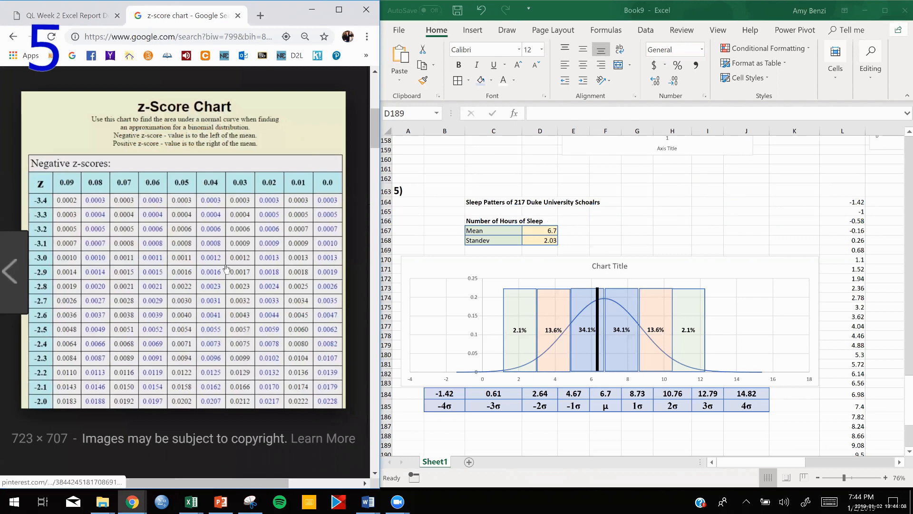
click(270, 271)
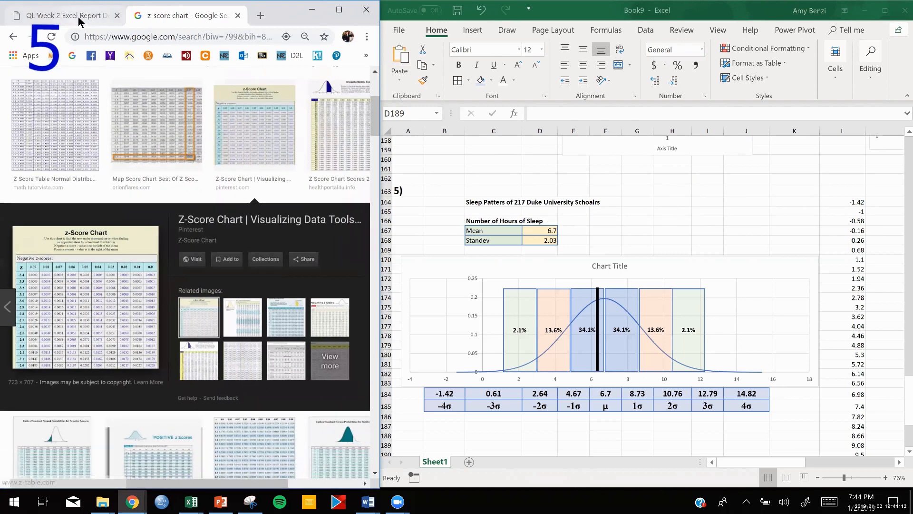
click(76, 17)
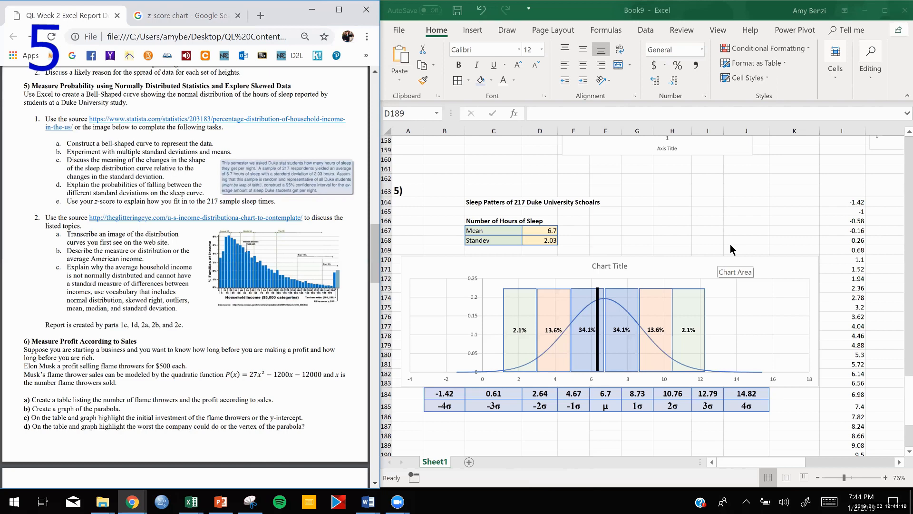
scroll(729, 244, down, 1)
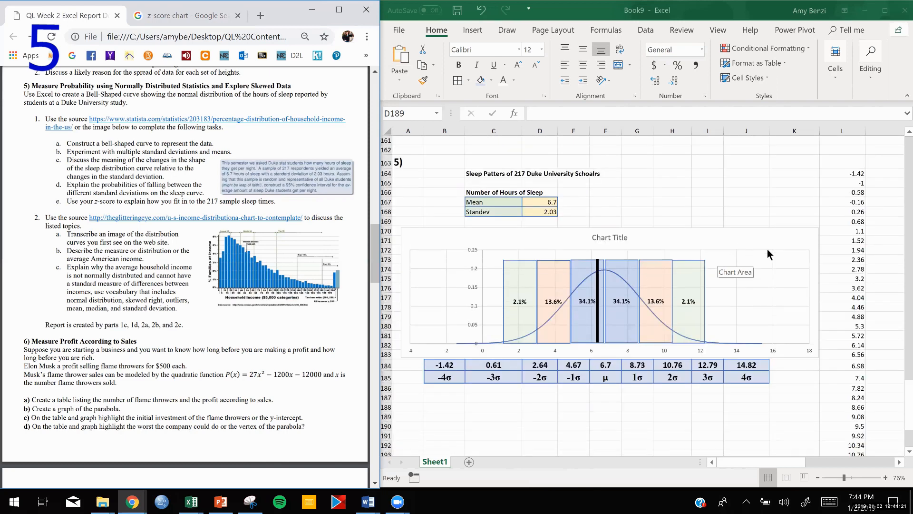
scroll(767, 249, down, 3)
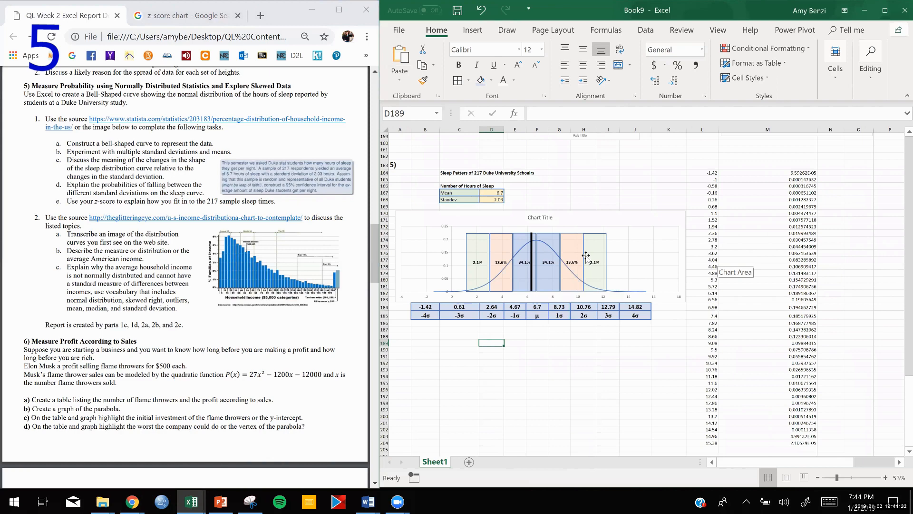
Open the theglitteringeye.com income distribution source from the instructions and capture its household income chart with the Snipping Tool.
click(133, 222)
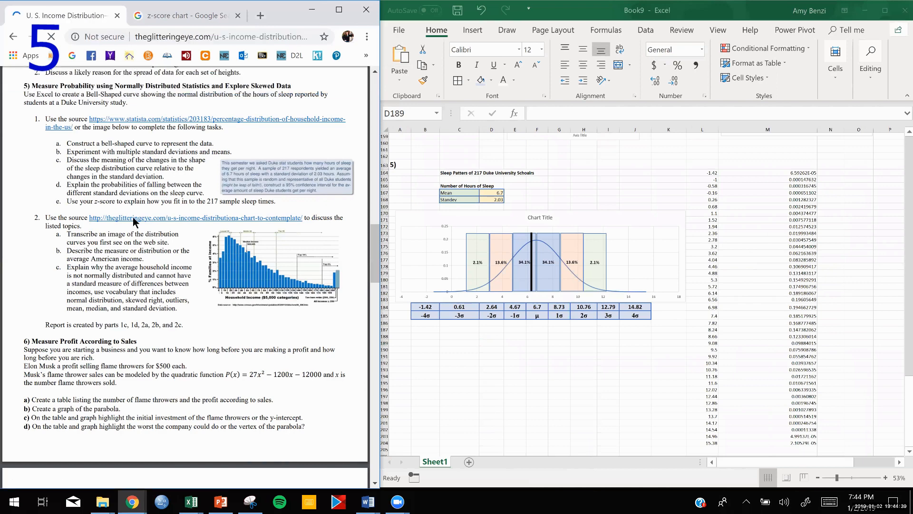
scroll(215, 288, down, 4)
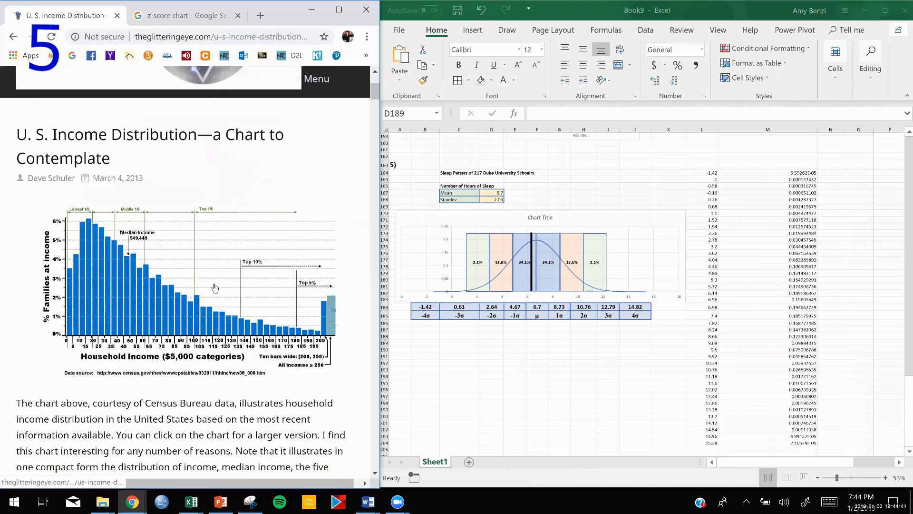
click(251, 502)
click(32, 199)
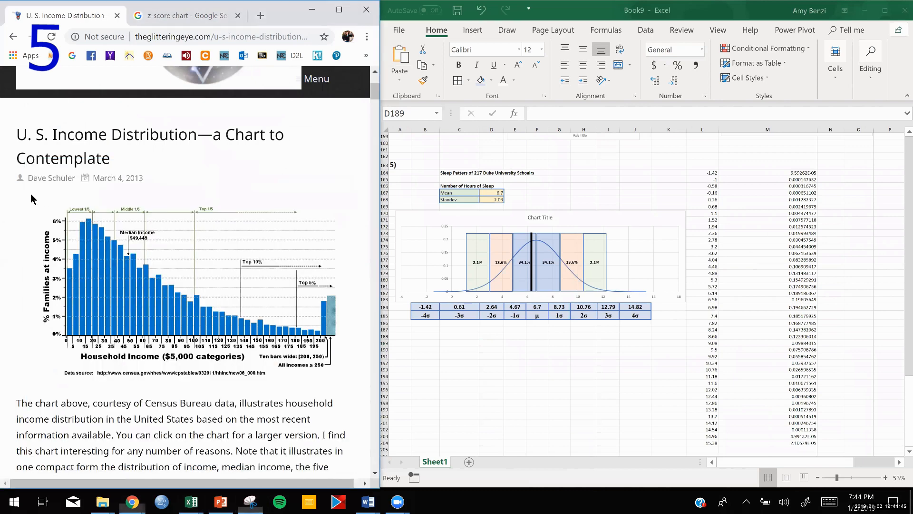
drag(26, 194, 349, 390)
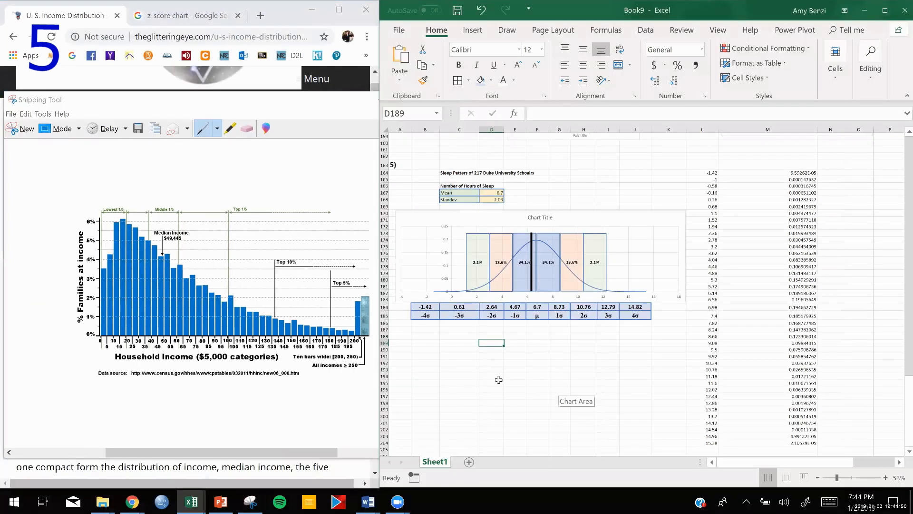
Paste the captured household income chart into the Excel sheet, shrink it, and place it directly below the standard deviation table.
click(499, 380)
key(ctrl+v)
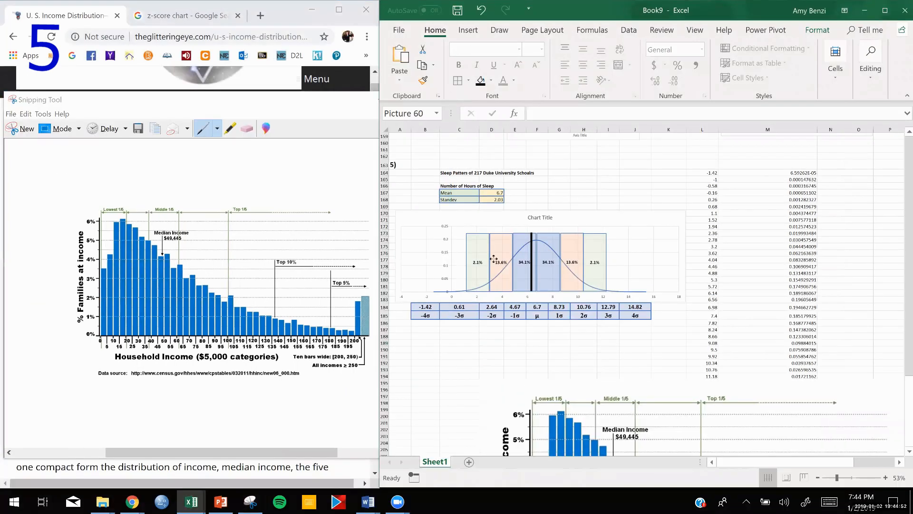
drag(496, 366, 606, 295)
drag(650, 364, 463, 353)
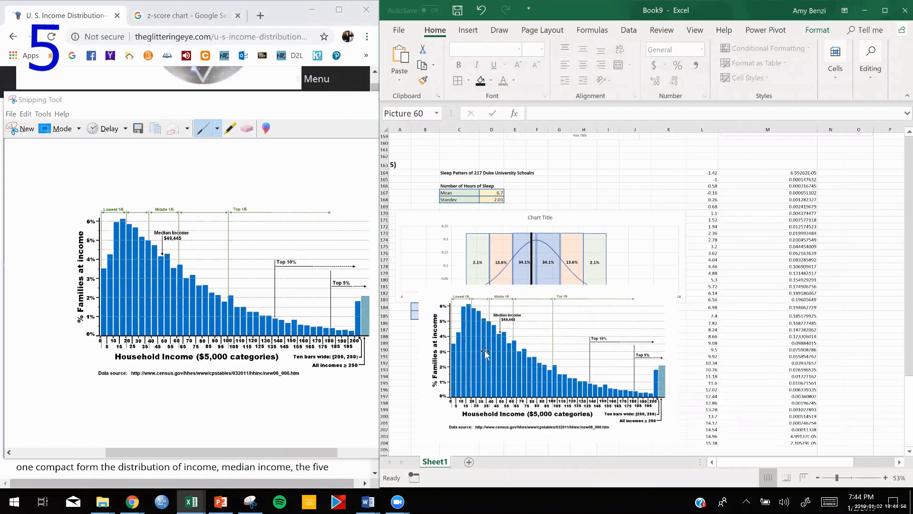
drag(418, 285, 404, 327)
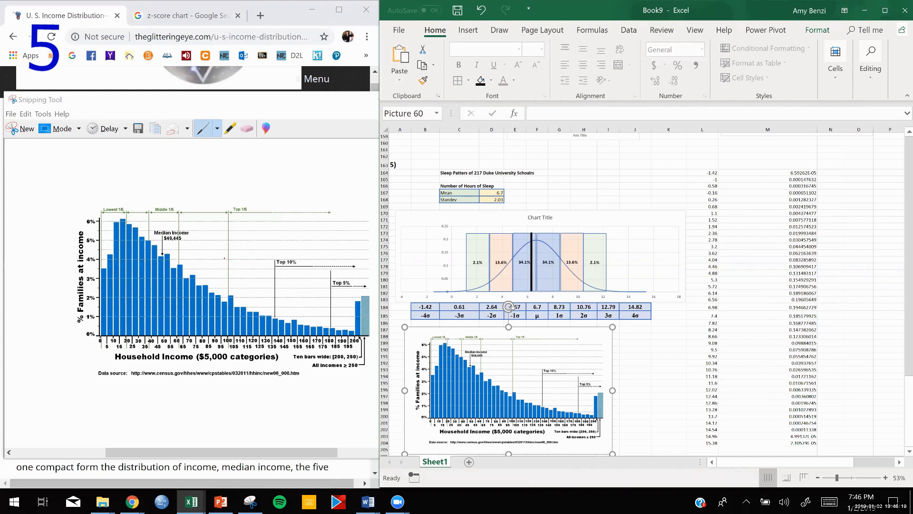
mouse_move(463, 372)
mouse_down()
mouse_move(467, 364)
mouse_move(477, 376)
mouse_up()
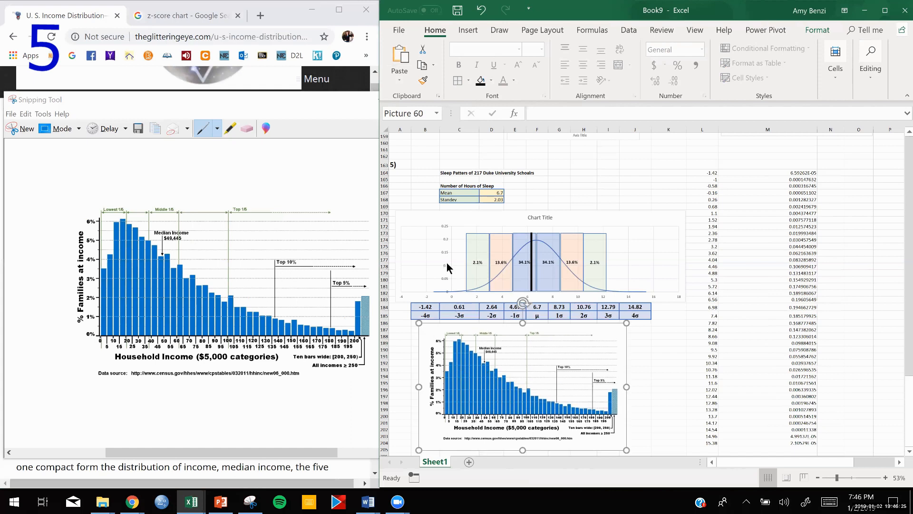
Minimize the Snipping Tool and return the browser from the income distribution page to the report instructions.
click(321, 102)
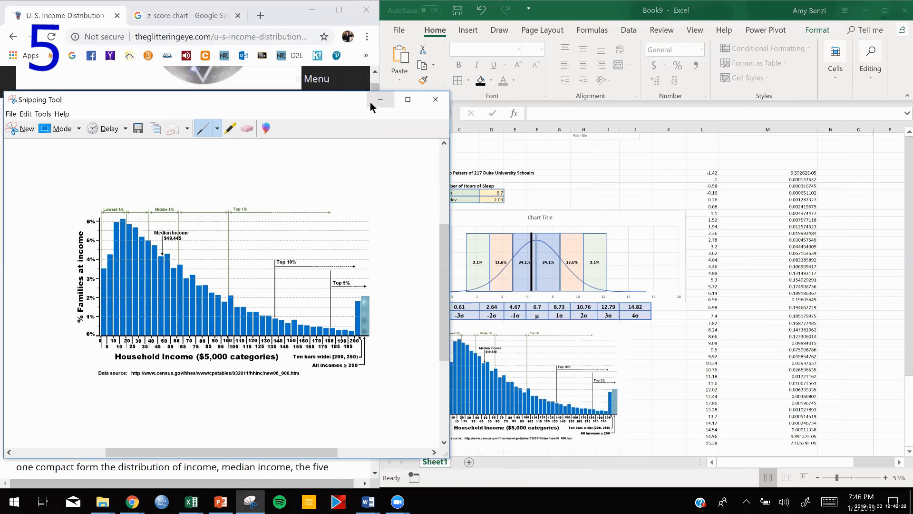
click(370, 102)
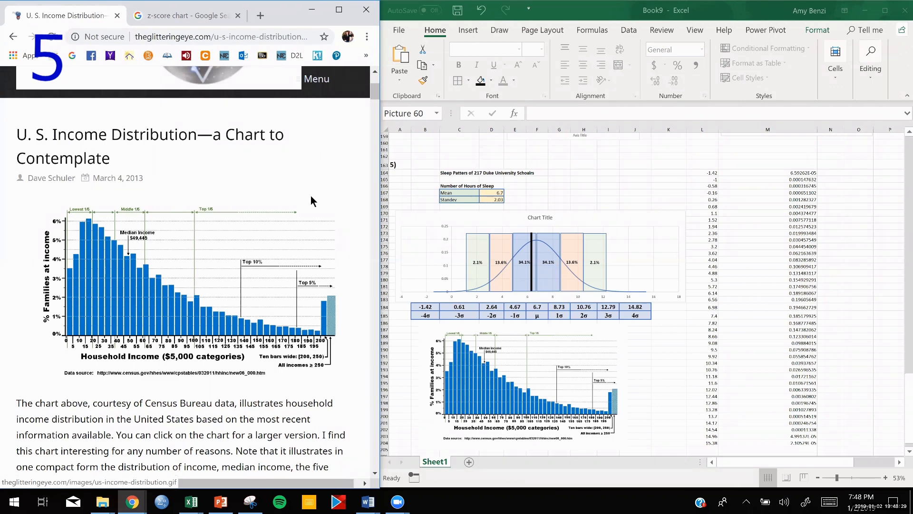
click(11, 37)
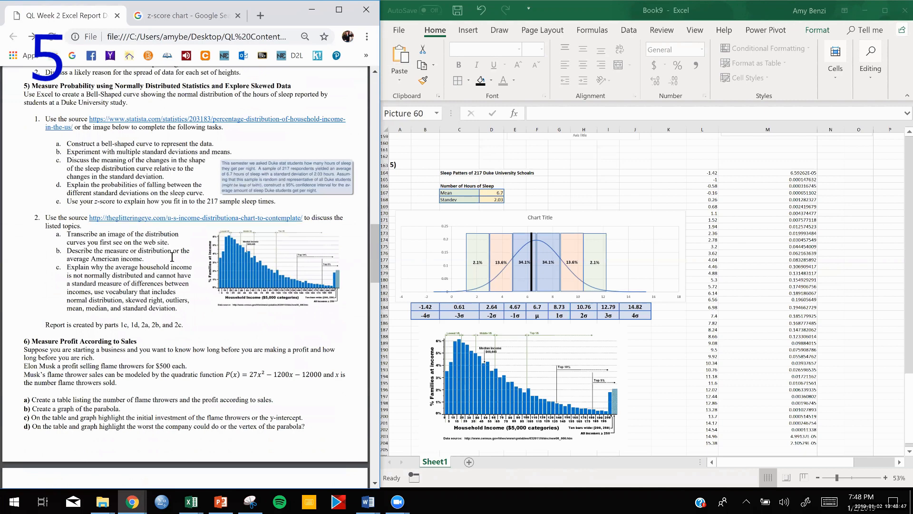
Copy the "Your report" text box from the section above section 5 and place the copy beside the household income chart.
scroll(652, 275, up, 5)
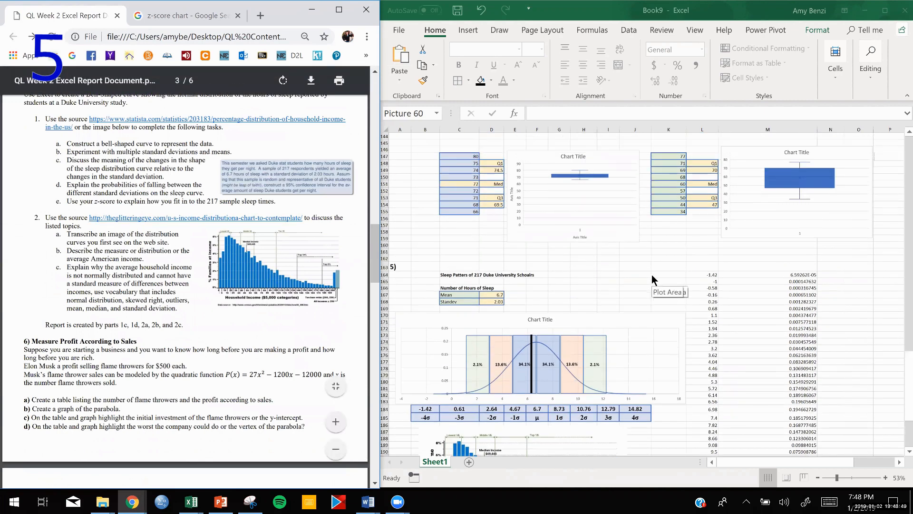
scroll(651, 275, up, 2)
click(883, 190)
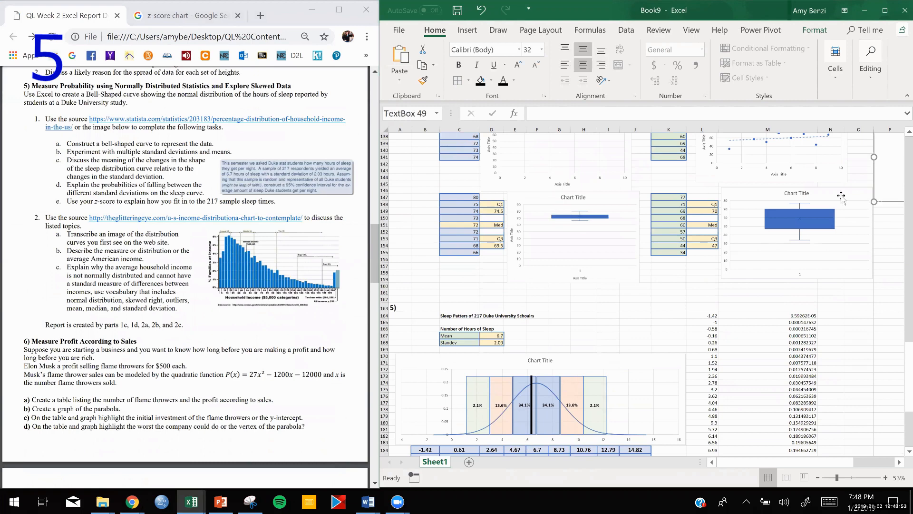
scroll(670, 370, down, 12)
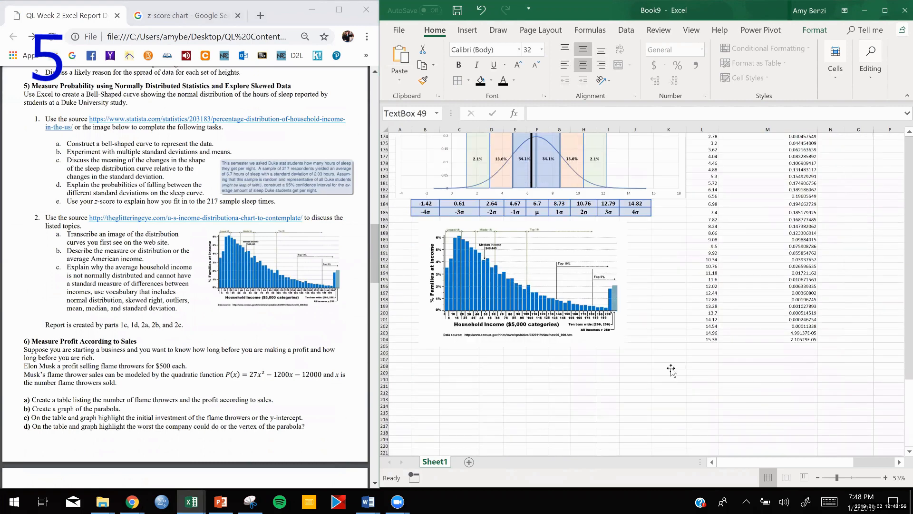
key(ctrl+v)
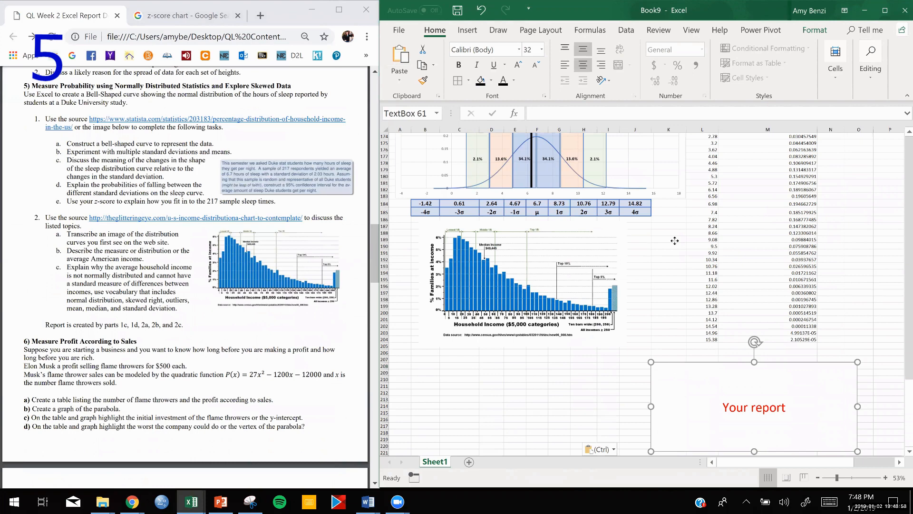
drag(674, 241, 675, 241)
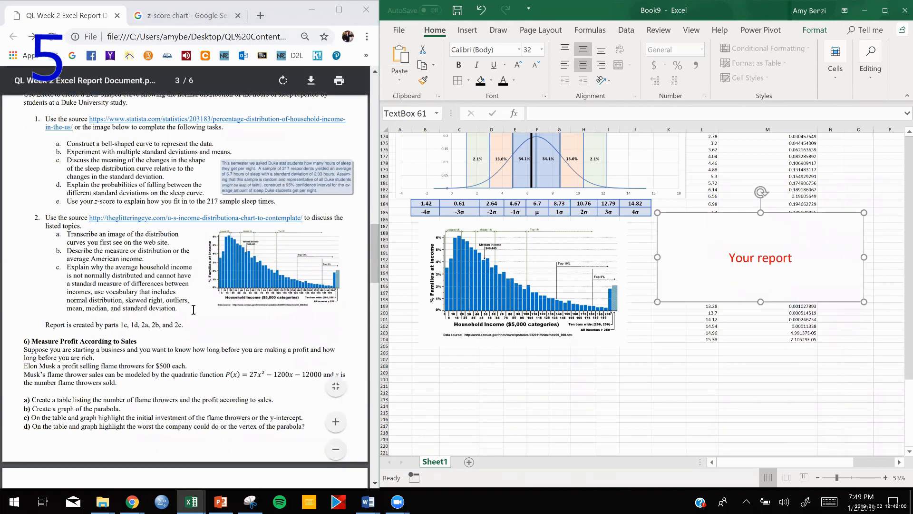